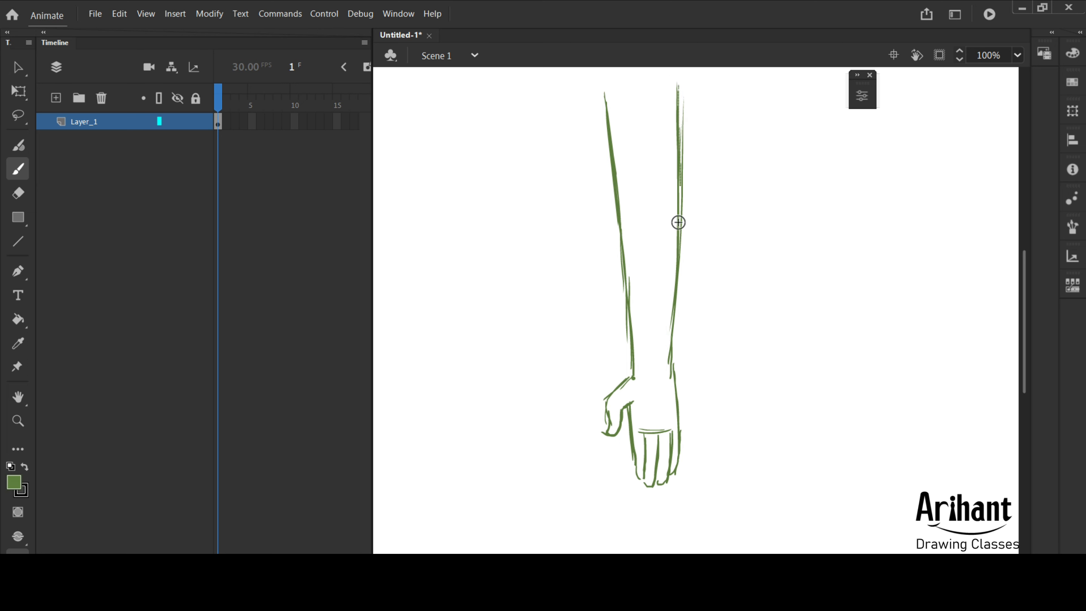
- Brush in the wrist cuff line and strengthen the forearm's right contour down to the wrist
{"action": "mouse_move", "coordinate": [629, 367]}
{"action": "left_mouse_down"}
{"action": "mouse_move", "coordinate": [635, 344]}
{"action": "mouse_move", "coordinate": [680, 344]}
{"action": "left_mouse_up"}
{"action": "left_click_drag", "start_coordinate": [682, 269], "coordinate": [677, 361]}
{"action": "key", "text": "ctrl+z"}
{"action": "left_click_drag", "start_coordinate": [681, 257], "coordinate": [673, 373]}
{"action": "key", "text": "space"}
{"action": "left_click_drag", "start_coordinate": [672, 240], "coordinate": [664, 259]}
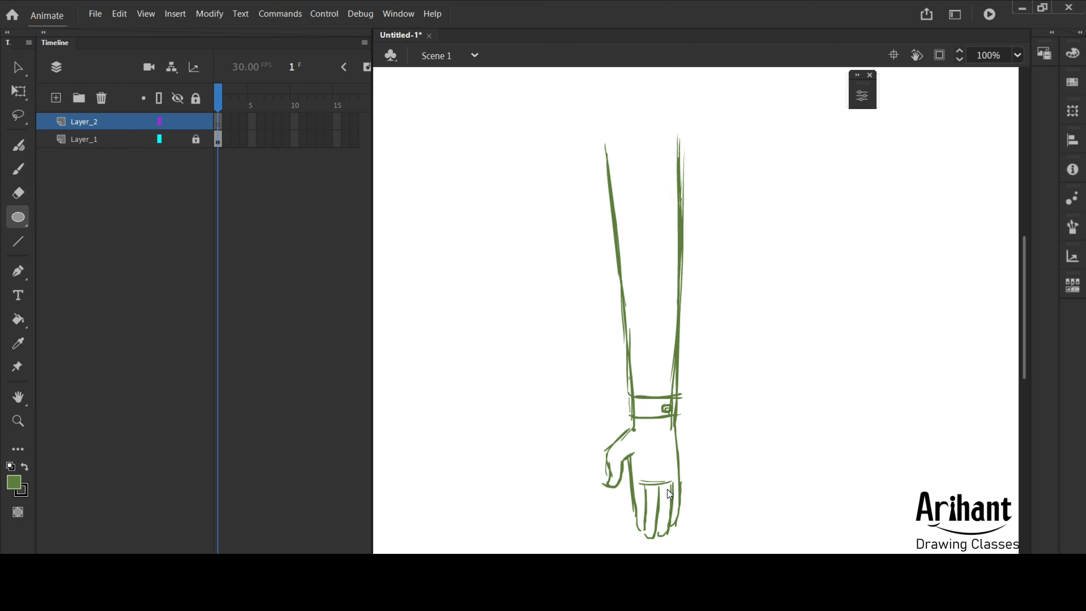
- Draw a green circle over the shoulder end of the arm sketch and scale it to 95%
{"action": "left_click_drag", "start_coordinate": [603, 94], "coordinate": [631, 133]}
{"action": "key", "text": "v"}
{"action": "left_click", "coordinate": [643, 134]}
{"action": "key", "text": "ctrl+z"}
{"action": "key", "text": "q"}
{"action": "key", "text": "ctrl"}
{"action": "key", "text": "ctrl+alt+s"}
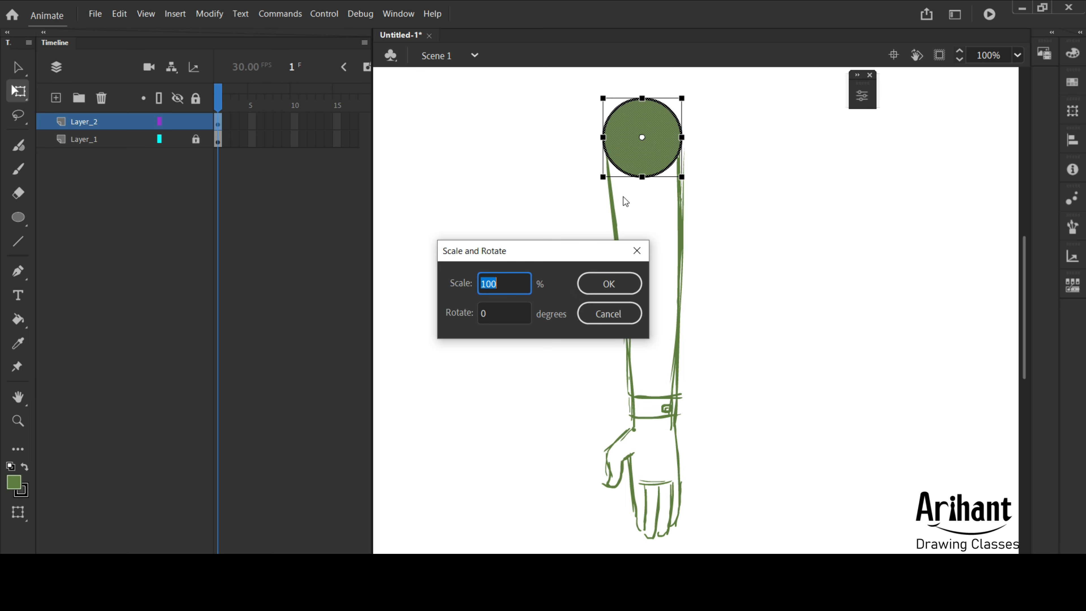
{"action": "type", "text": "95"}
{"action": "key", "text": "Return"}
- Convert the shoulder circle with its outline to a Graphic symbol named "Sholdier"
{"action": "key", "text": "v"}
{"action": "left_click", "coordinate": [683, 123]}
{"action": "double_click", "coordinate": [642, 144]}
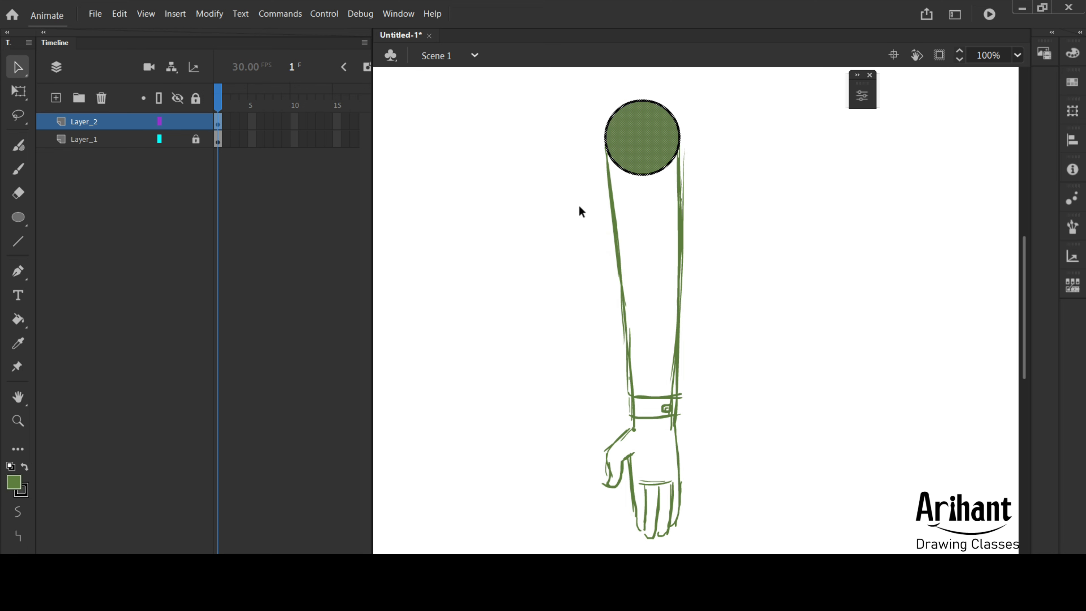
{"action": "right_click", "coordinate": [624, 149]}
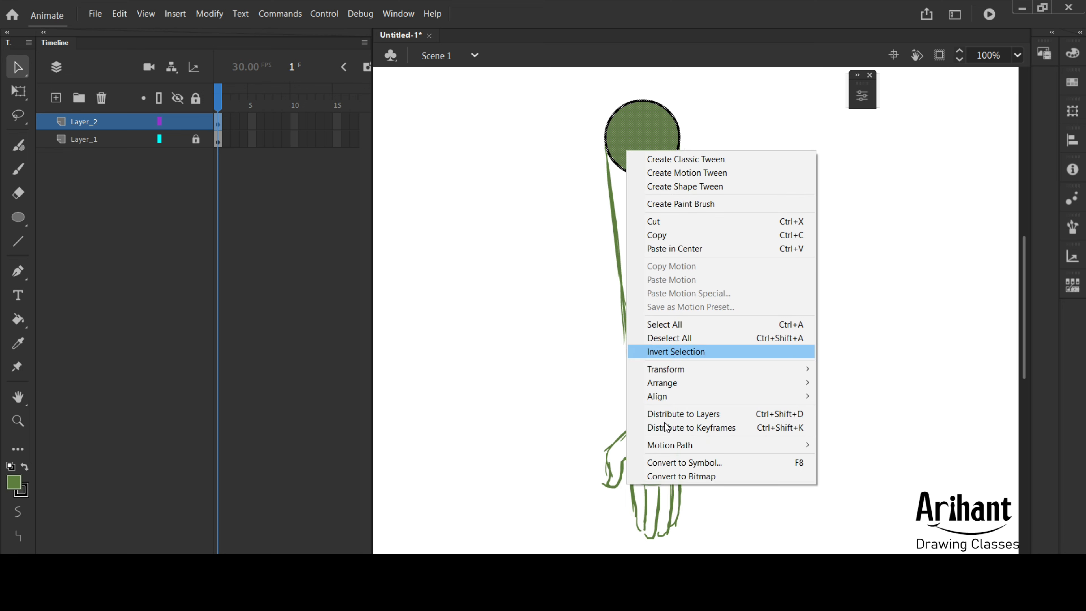
{"action": "left_click", "coordinate": [665, 463]}
{"action": "left_click", "coordinate": [547, 87]}
{"action": "left_click", "coordinate": [443, 92]}
{"action": "left_click", "coordinate": [426, 155]}
{"action": "left_click", "coordinate": [446, 60]}
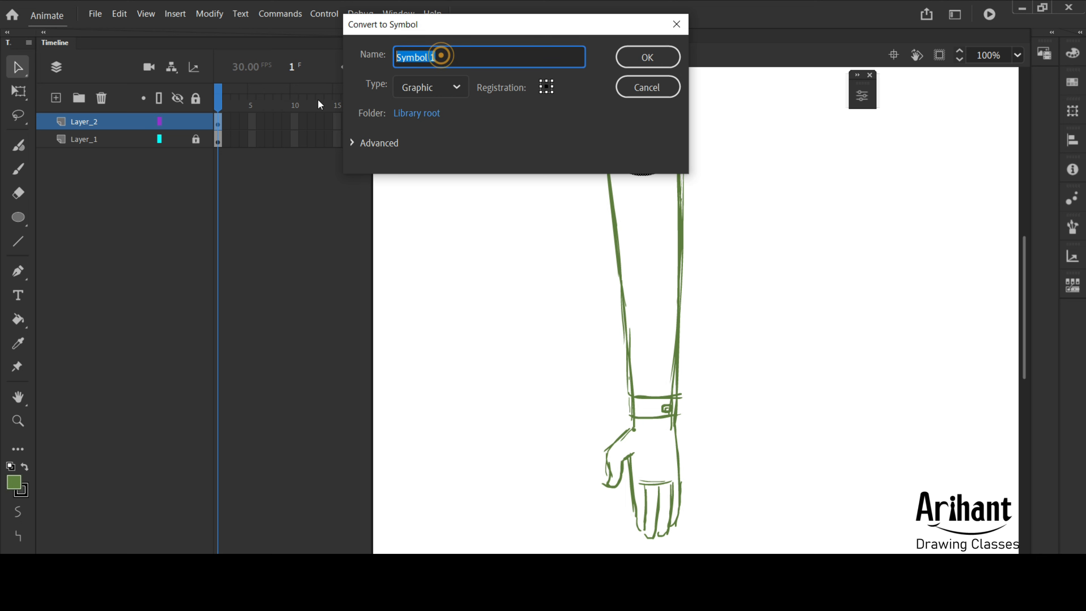
{"action": "type", "text": "Sholdier"}
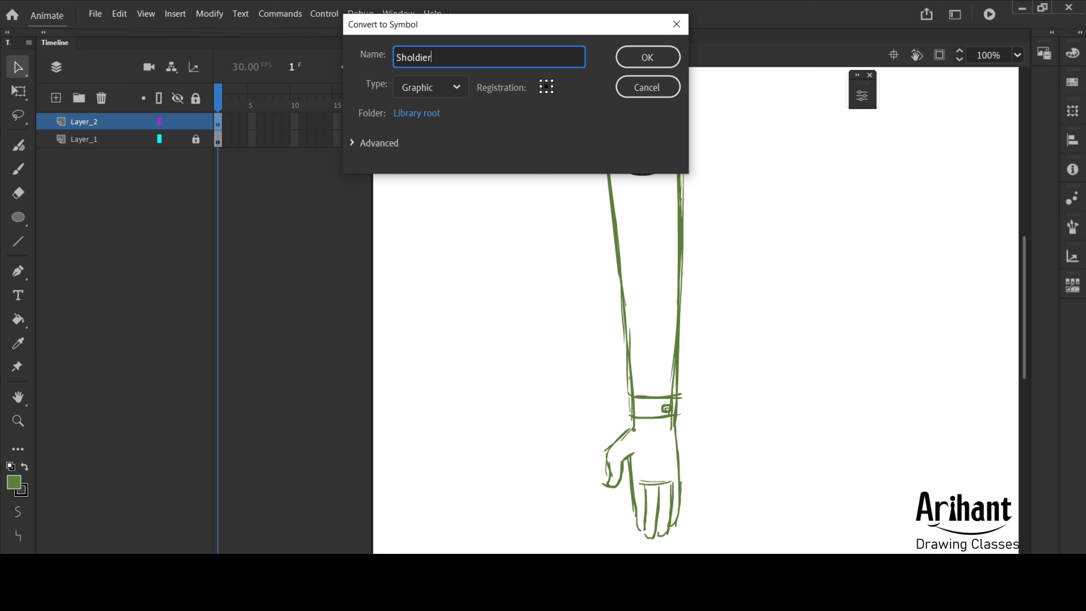
{"action": "key", "text": "Return"}
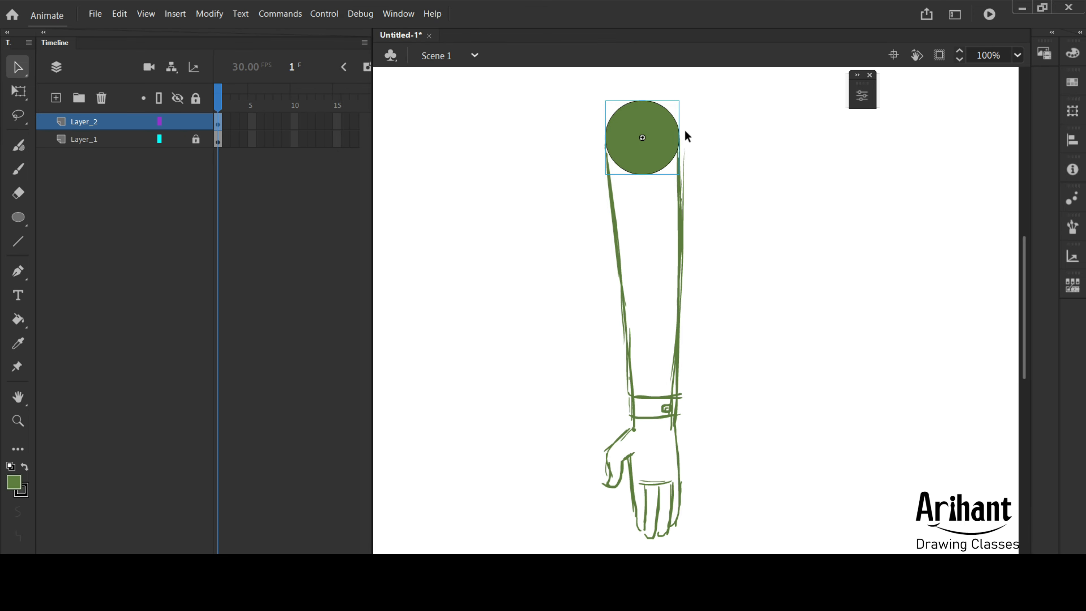
- Rotate the Sholdier symbol slightly about its centre
{"action": "key", "text": "q"}
{"action": "left_click_drag", "start_coordinate": [691, 187], "coordinate": [691, 187]}
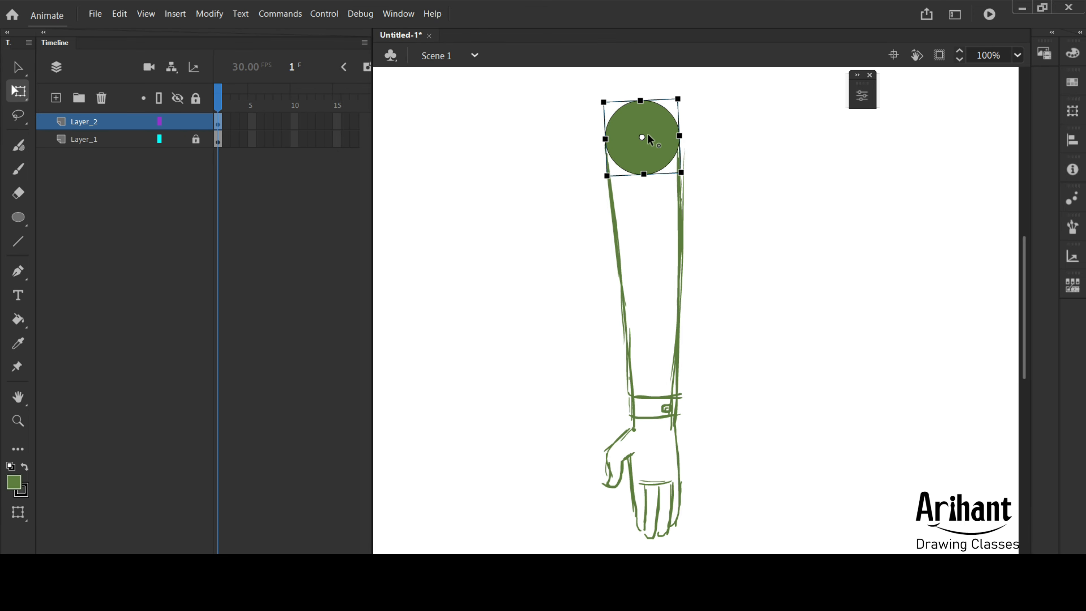
{"action": "key", "text": "v"}
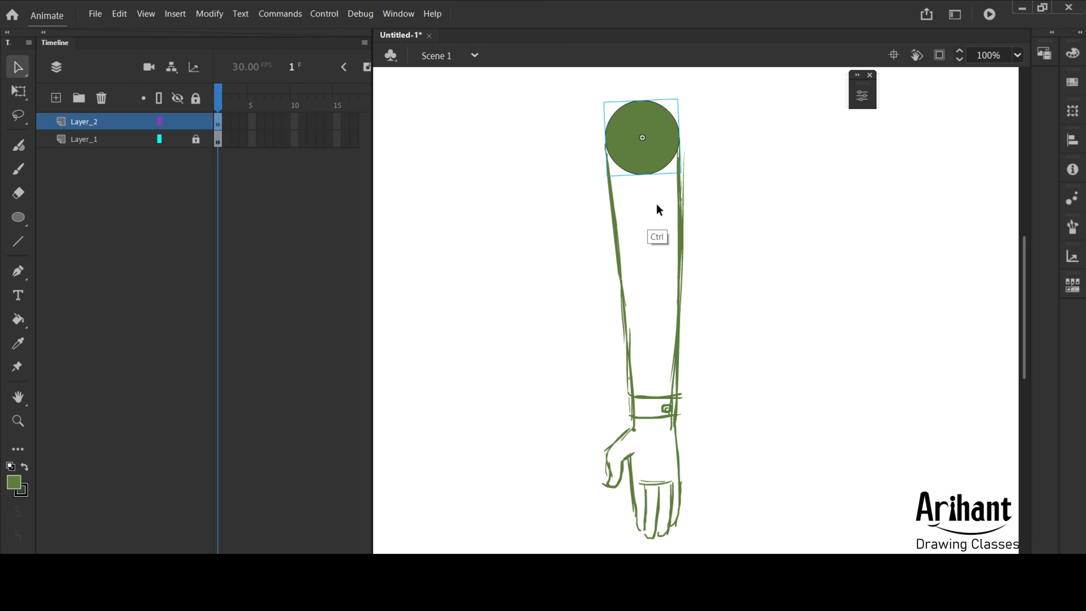
{"action": "left_click", "coordinate": [650, 219]}
- Draw a smaller circle at the elbow spanning the width of the arm sketch
{"action": "key", "text": "o"}
{"action": "left_click_drag", "start_coordinate": [620, 254], "coordinate": [648, 293]}
{"action": "key", "text": "v"}
{"action": "left_click", "coordinate": [650, 292]}
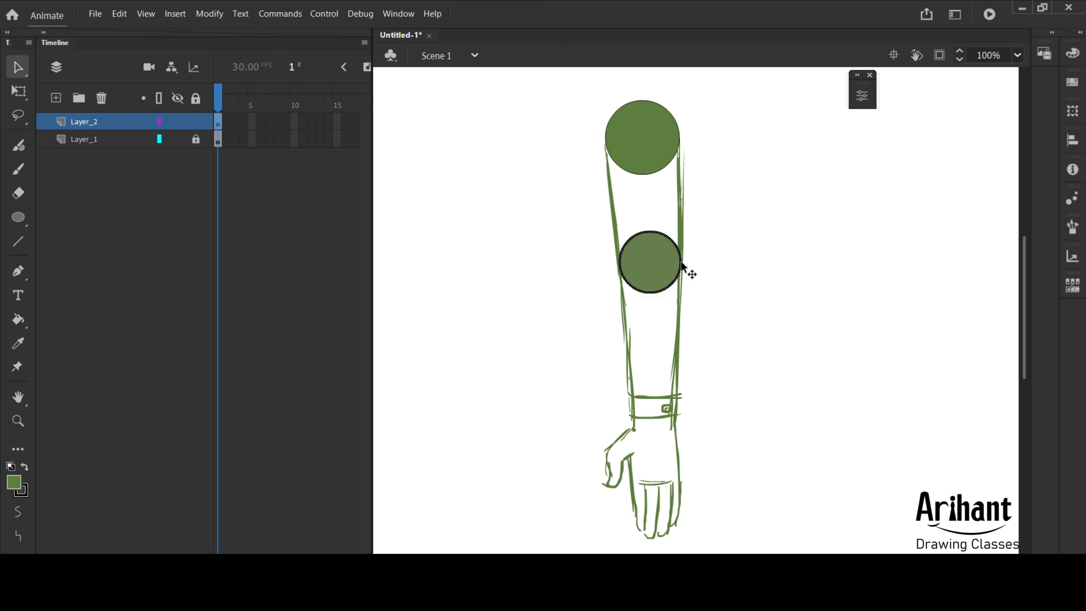
{"action": "left_click", "coordinate": [701, 253]}
- Inside the Sholdier symbol, add a new layer and draw a rectangle between the shoulder and elbow circles
{"action": "double_click", "coordinate": [651, 171]}
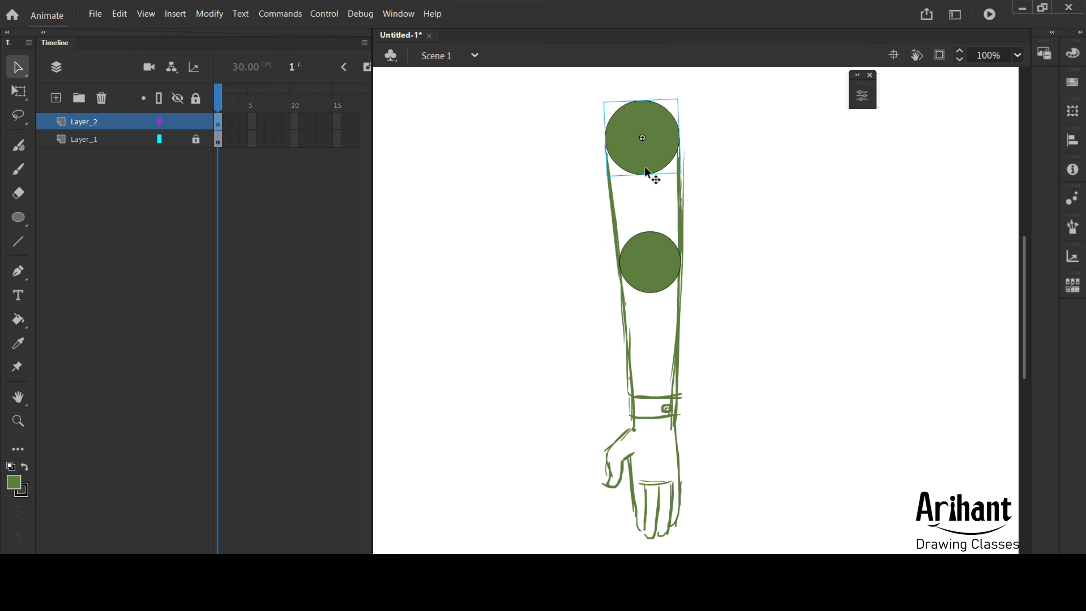
{"action": "left_click_drag", "start_coordinate": [744, 97], "coordinate": [451, 507]}
{"action": "left_click_drag", "start_coordinate": [641, 229], "coordinate": [511, 199]}
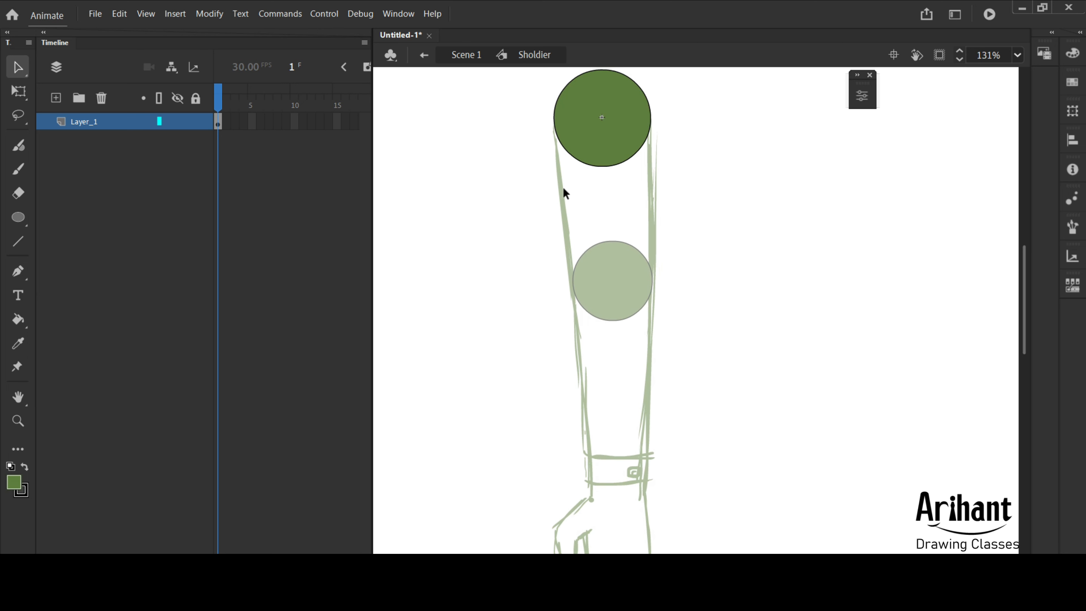
{"action": "key", "text": "o"}
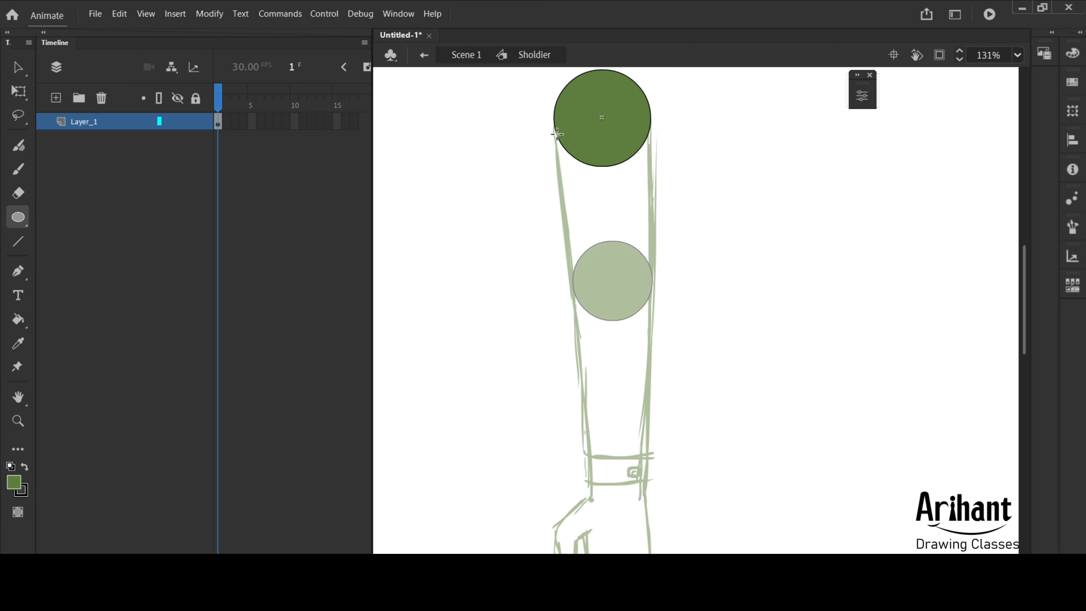
{"action": "key", "text": "ctrl+shift+n"}
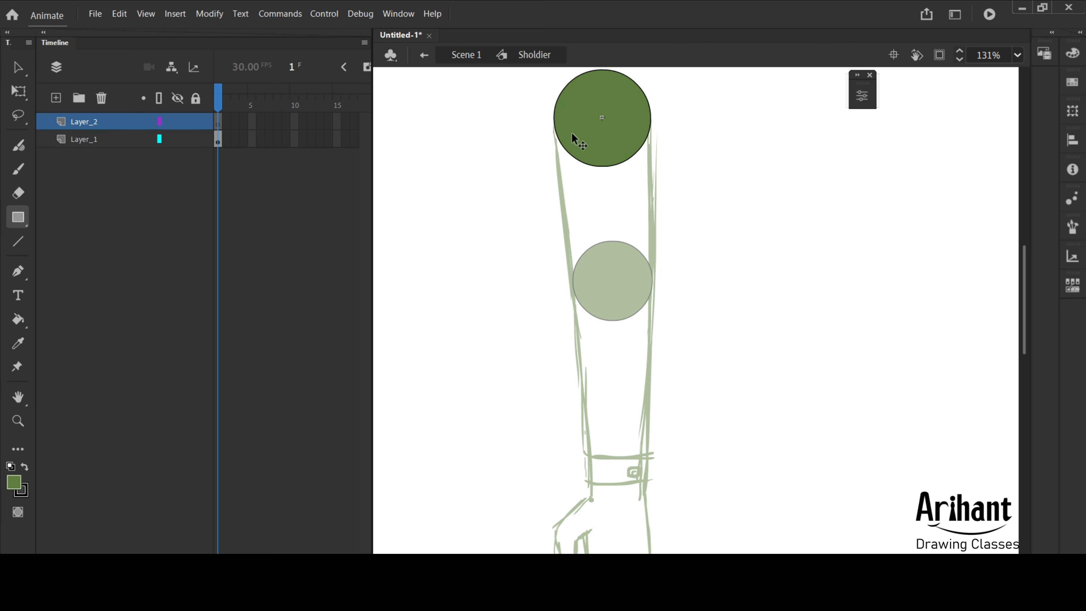
{"action": "left_click_drag", "start_coordinate": [564, 124], "coordinate": [622, 266]}
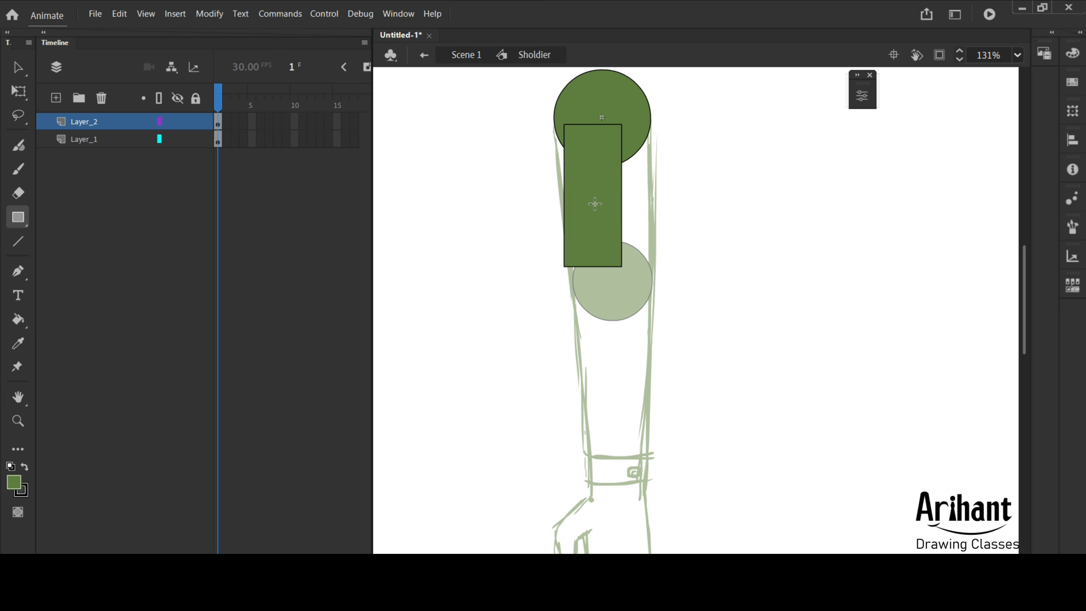
- Cut out the rectangle's fill and fit its four corners to the sides of the shoulder and elbow circles
{"action": "key", "text": "v"}
{"action": "key", "text": "ctrl+x"}
{"action": "left_click_drag", "start_coordinate": [564, 125], "coordinate": [554, 122]}
{"action": "left_click_drag", "start_coordinate": [622, 124], "coordinate": [649, 123]}
{"action": "left_click_drag", "start_coordinate": [621, 267], "coordinate": [653, 287]}
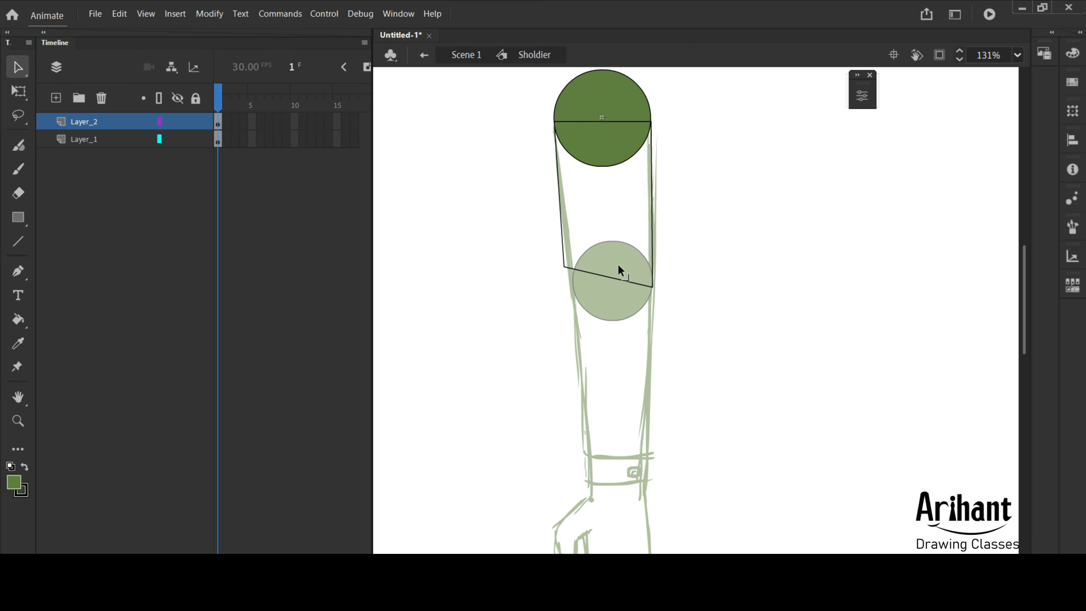
{"action": "left_click_drag", "start_coordinate": [564, 266], "coordinate": [573, 288]}
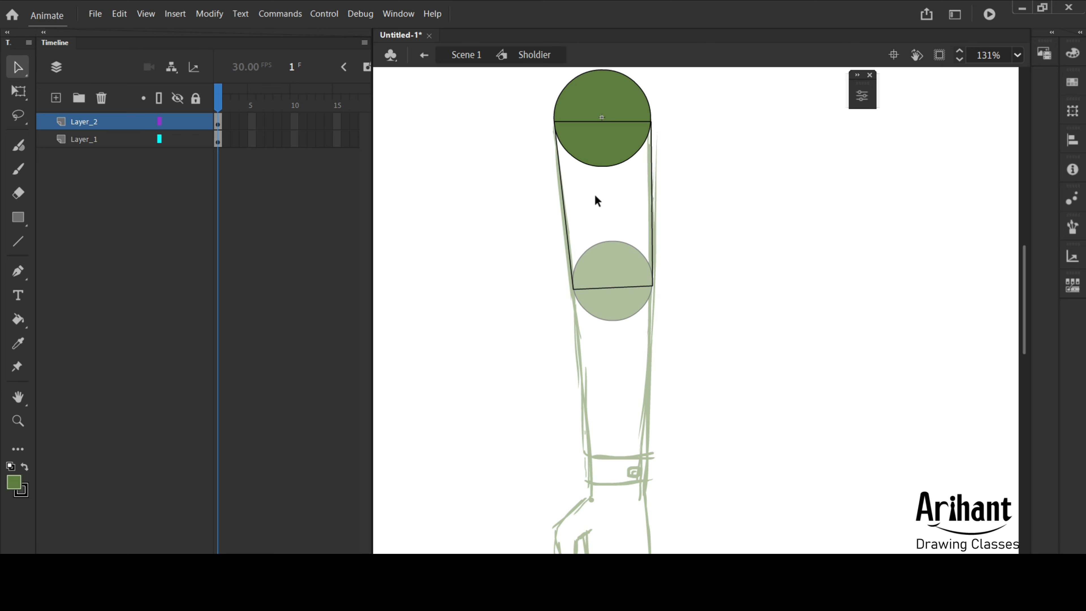
- Fill the upper arm outline with green and remove its two horizontal edge lines
{"action": "key", "text": "k"}
{"action": "left_click", "coordinate": [606, 210]}
{"action": "key", "text": "v"}
{"action": "left_click", "coordinate": [620, 122]}
{"action": "key", "text": "ctrl+x"}
{"action": "left_click", "coordinate": [620, 288]}
{"action": "key", "text": "ctrl+x"}
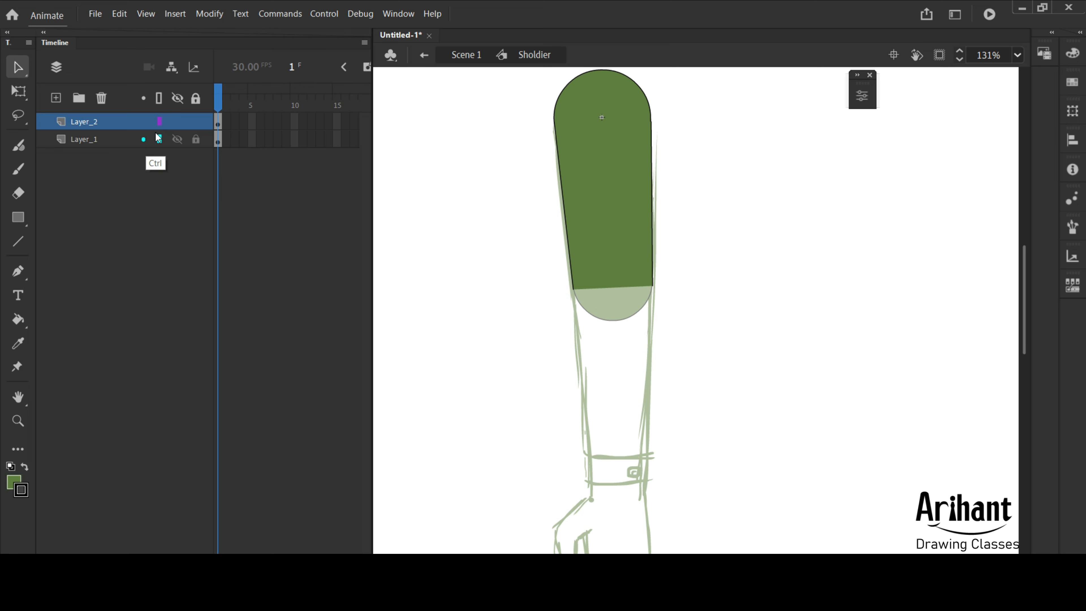
- Paste a copy of the elbow circle on a new layer and align it with the upper arm's lower end
{"action": "key", "text": "ctrl+alt+shift+l"}
{"action": "key", "text": "ctrl+v"}
{"action": "left_click_drag", "start_coordinate": [715, 336], "coordinate": [633, 283]}
{"action": "key", "text": "ctrl+space"}
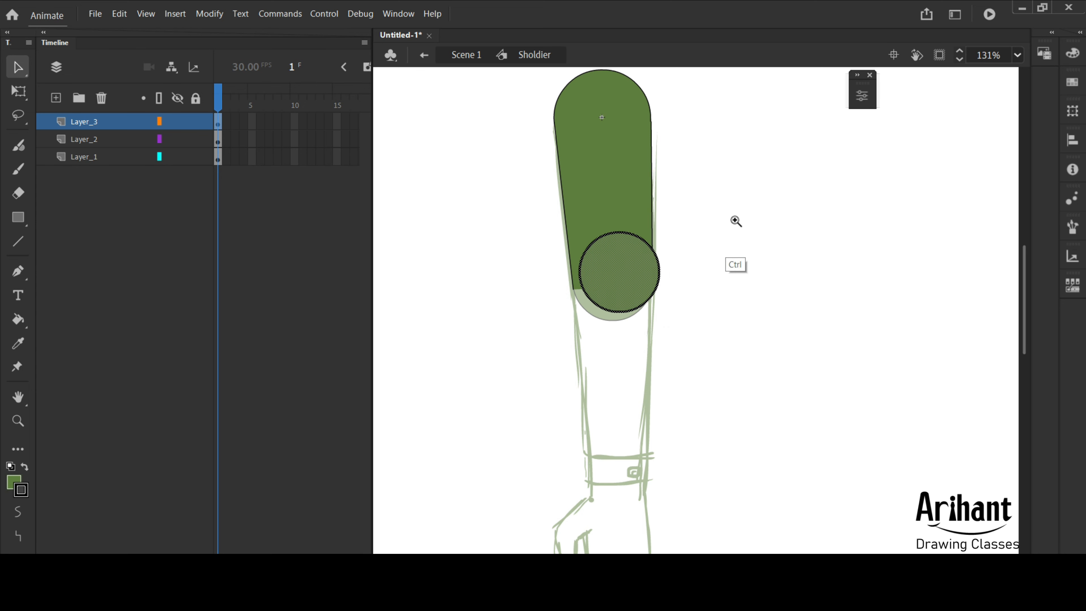
{"action": "left_click_drag", "start_coordinate": [724, 211], "coordinate": [543, 371]}
{"action": "left_click_drag", "start_coordinate": [648, 265], "coordinate": [641, 280]}
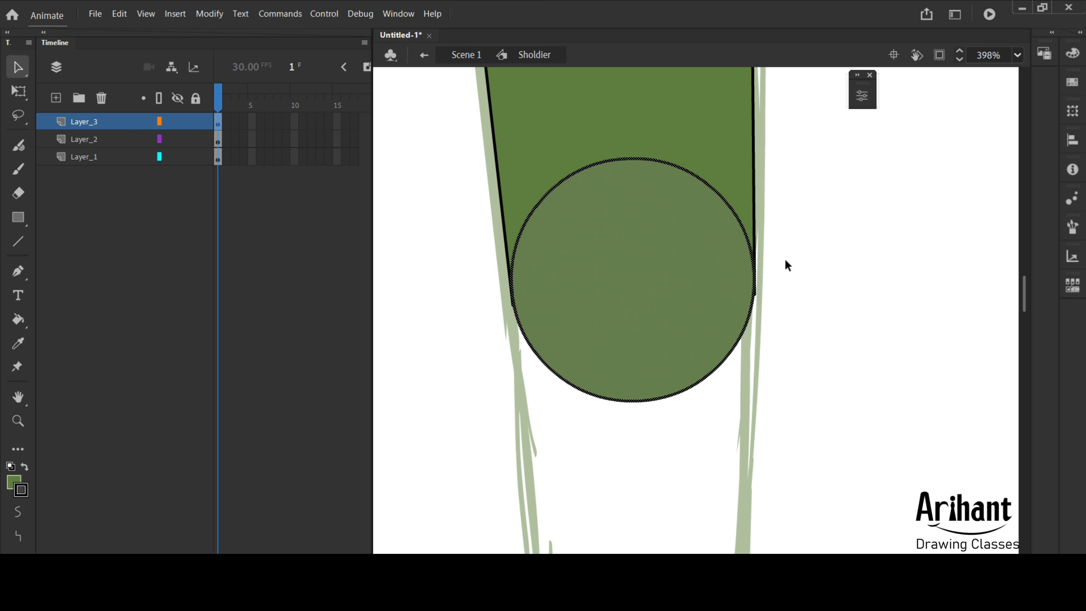
- Move Layer_3 with the pasted circle beneath Layer_2, and lock Layer_1 and Layer_3
{"action": "left_click", "coordinate": [177, 123]}
{"action": "left_click", "coordinate": [176, 124]}
{"action": "left_click", "coordinate": [861, 329]}
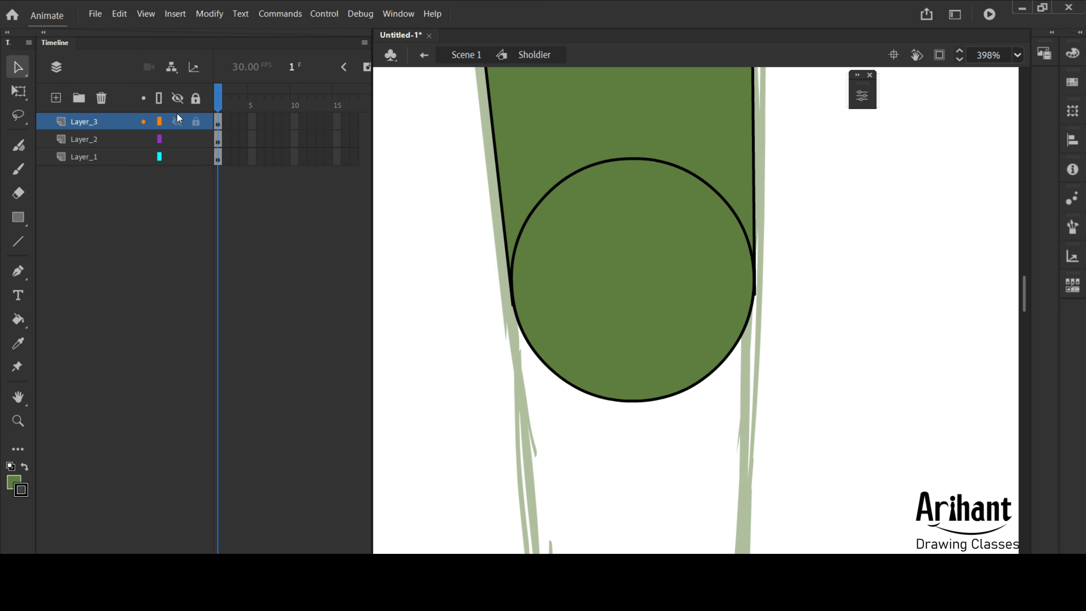
{"action": "left_click_drag", "start_coordinate": [117, 124], "coordinate": [116, 154]}
{"action": "left_click", "coordinate": [195, 157]}
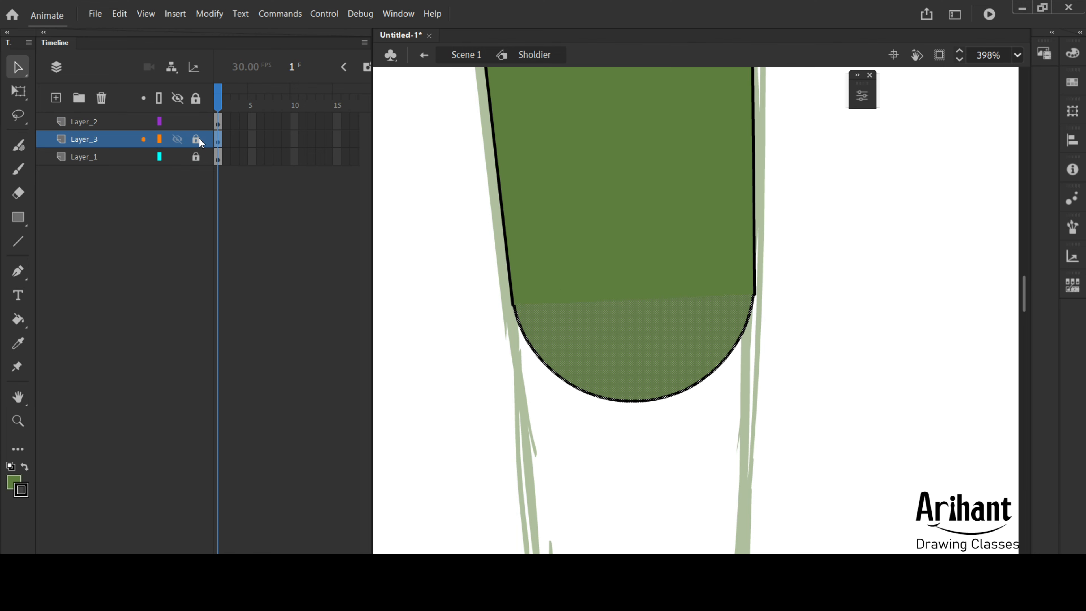
{"action": "left_click", "coordinate": [196, 139]}
- On Layer_2, adjust the lower ends of the upper arm's side lines to meet the elbow curve
{"action": "left_click", "coordinate": [218, 121]}
{"action": "left_click", "coordinate": [518, 346]}
{"action": "left_click_drag", "start_coordinate": [513, 305], "coordinate": [516, 307]}
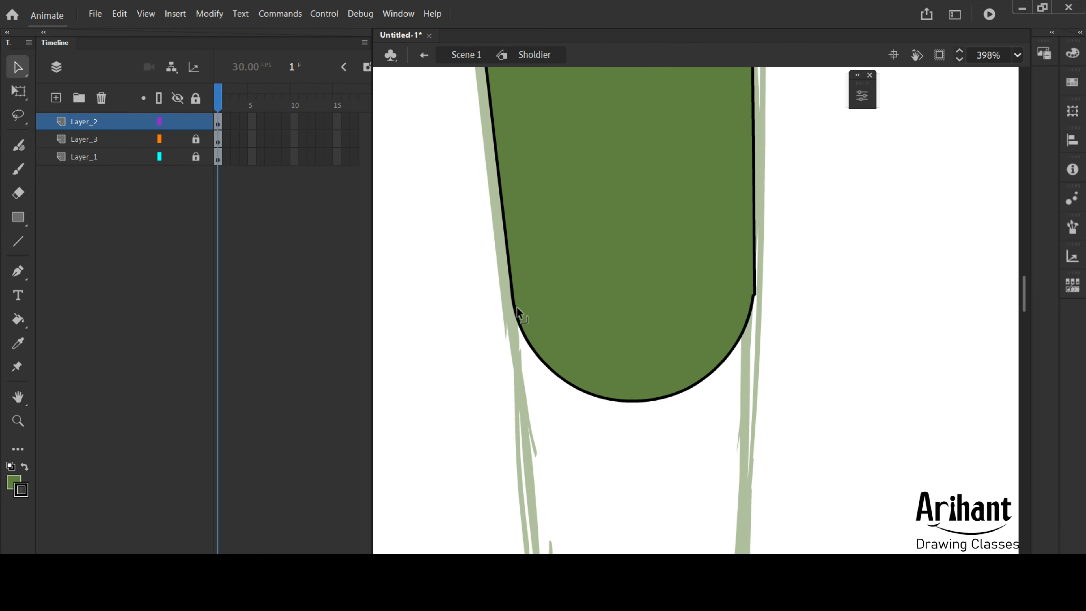
{"action": "left_click_drag", "start_coordinate": [757, 303], "coordinate": [758, 294]}
{"action": "key", "text": "ctrl+minus"}
{"action": "left_click_drag", "start_coordinate": [778, 146], "coordinate": [734, 287]}
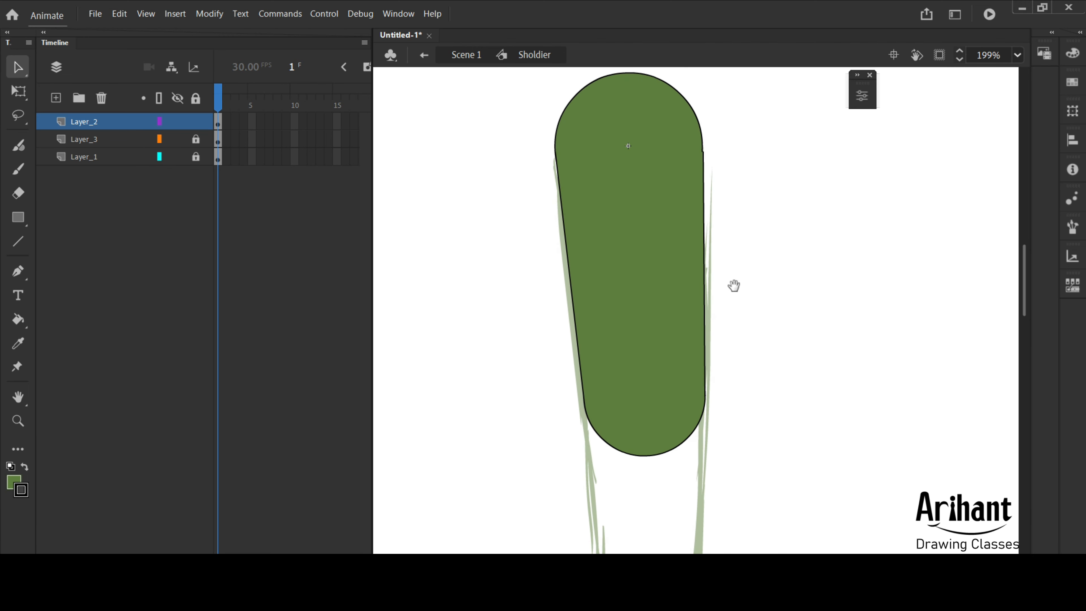
- Return to Scene 1 and distribute the Sholdier symbol to its own layer
{"action": "left_click", "coordinate": [466, 55]}
{"action": "left_click_drag", "start_coordinate": [767, 253], "coordinate": [770, 346]}
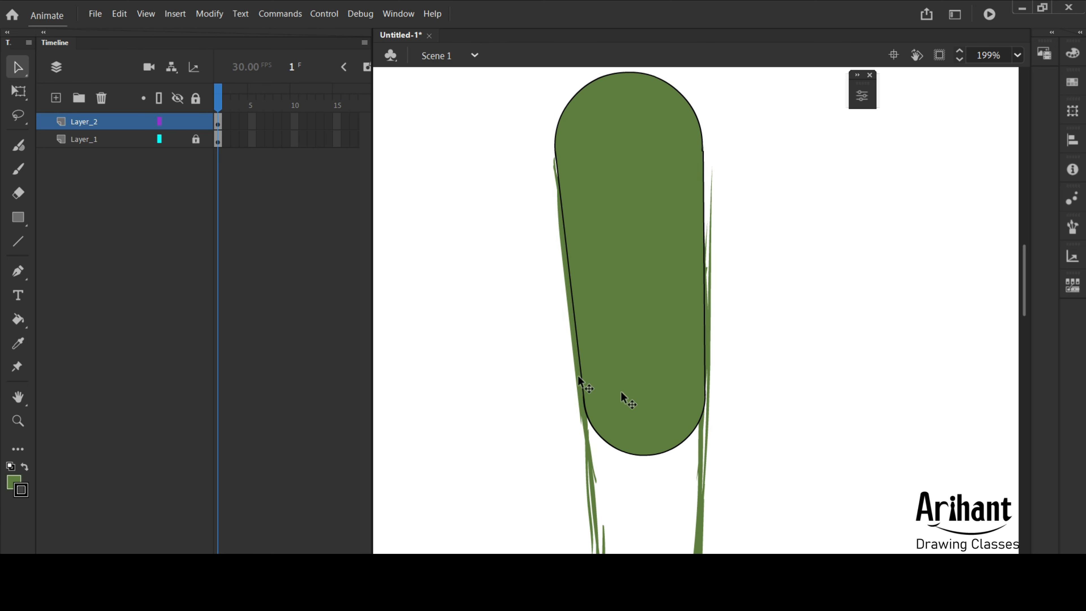
{"action": "left_click", "coordinate": [653, 257]}
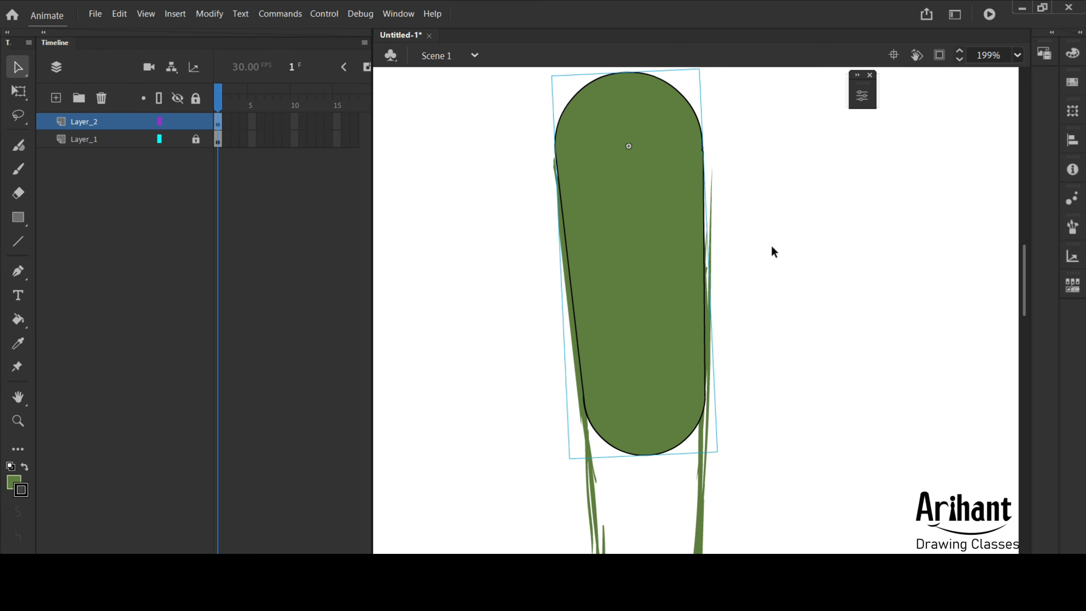
{"action": "key", "text": "ctrl+shift+d"}
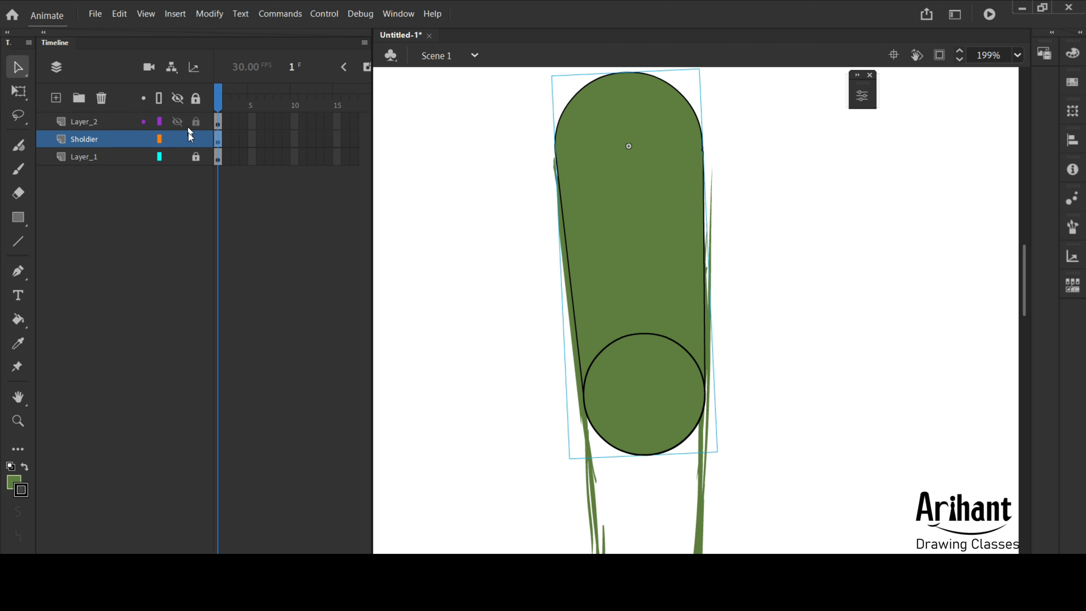
- Convert the elbow circle with its outline to a Graphic symbol named "Elbow"
{"action": "left_click", "coordinate": [647, 417]}
{"action": "scroll", "coordinate": [644, 283], "scroll_direction": "down", "scroll_amount": 3}
{"action": "double_click", "coordinate": [643, 284]}
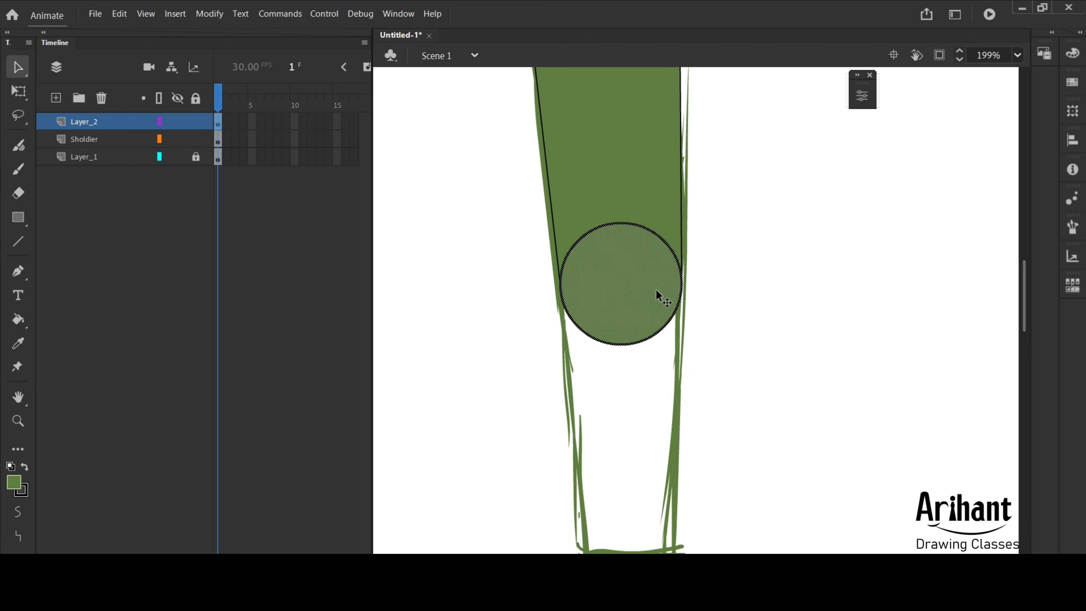
{"action": "scroll", "coordinate": [641, 278], "scroll_direction": "down", "scroll_amount": 2}
{"action": "left_click", "coordinate": [715, 298]}
{"action": "scroll", "coordinate": [715, 298], "scroll_direction": "down", "scroll_amount": 1}
{"action": "double_click", "coordinate": [619, 209]}
{"action": "right_click", "coordinate": [616, 205]}
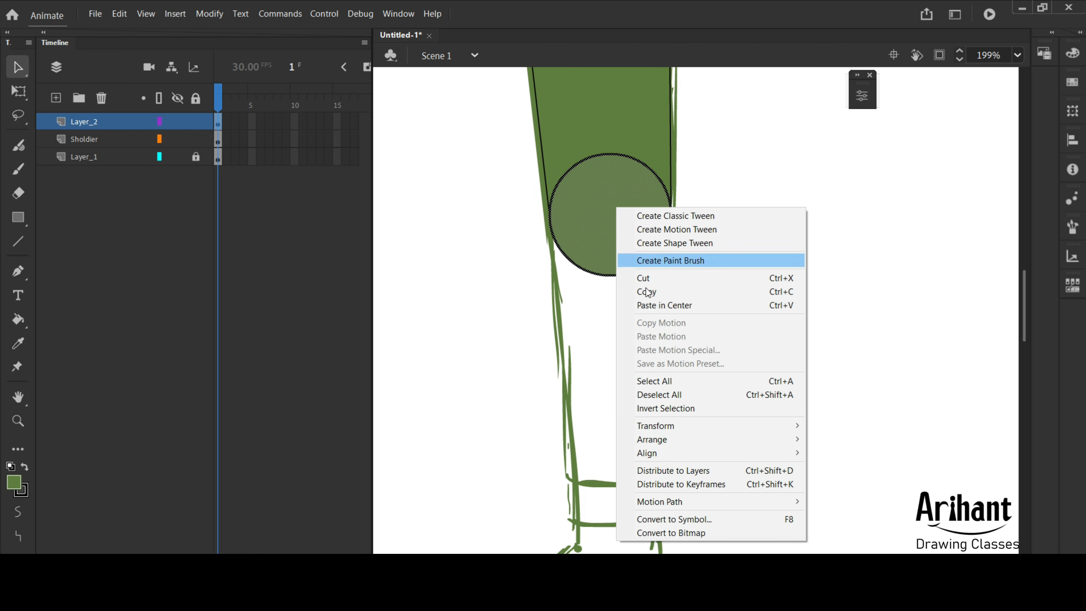
{"action": "left_click", "coordinate": [659, 519]}
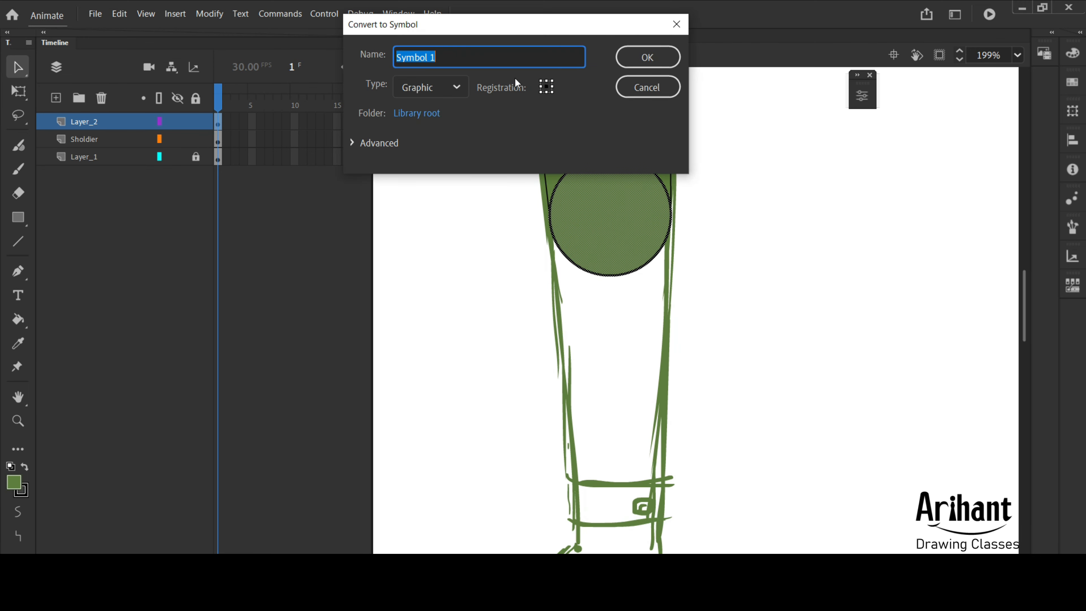
{"action": "type", "text": "Elbow"}
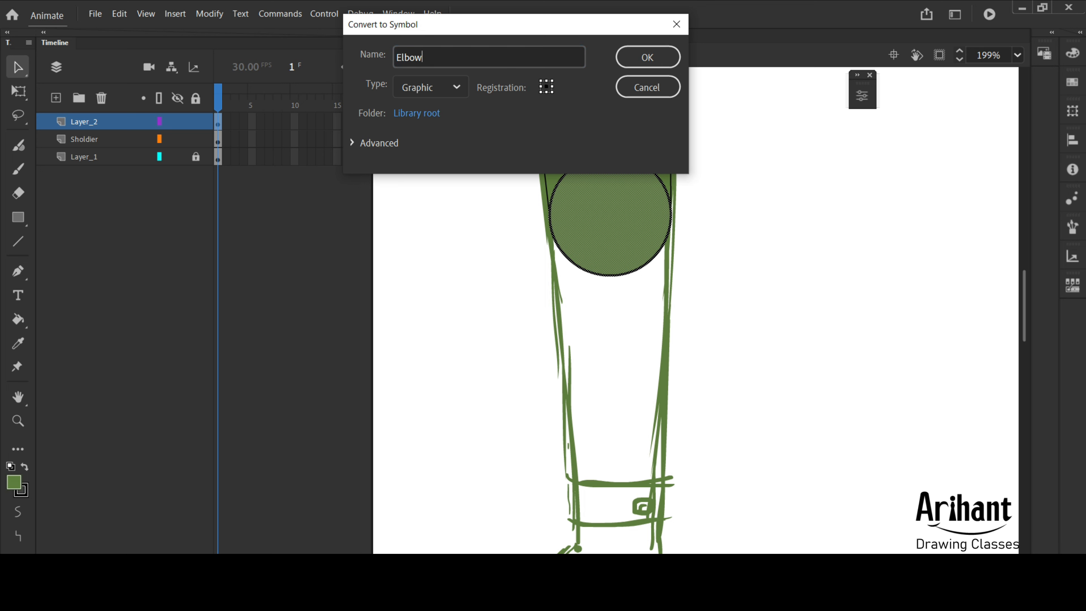
{"action": "key", "text": "Return"}
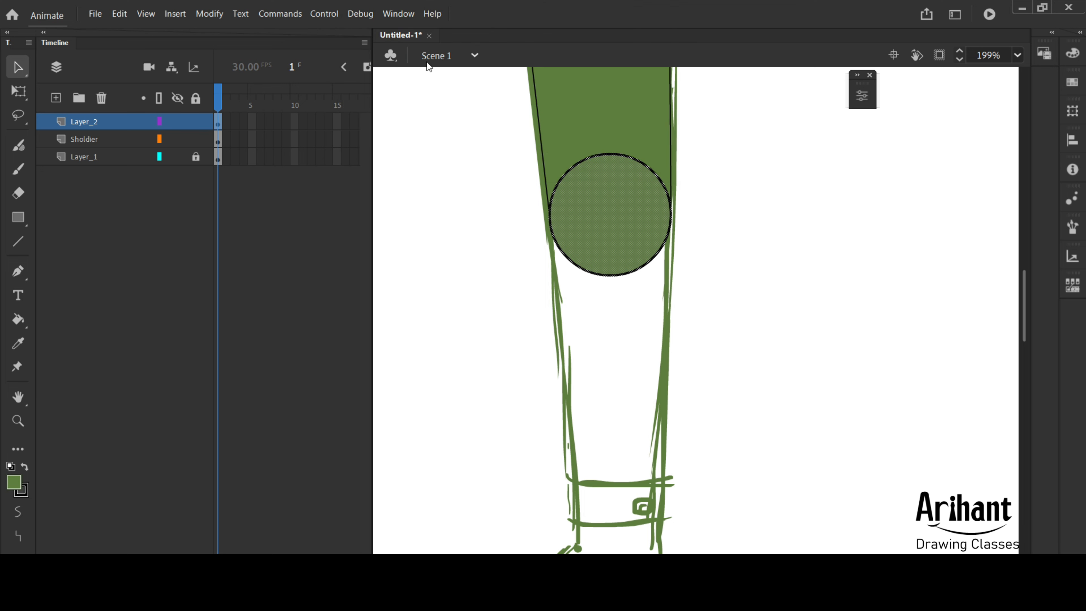
- Rotate the Elbow symbol slightly about its centre
{"action": "key", "text": "q"}
{"action": "left_click_drag", "start_coordinate": [669, 296], "coordinate": [671, 294]}
{"action": "key", "text": "v"}
{"action": "left_click", "coordinate": [611, 396]}
- Draw a small green circle at the wrist and move it down over the cuff
{"action": "scroll", "coordinate": [618, 359], "scroll_direction": "down", "scroll_amount": 3}
{"action": "key", "text": "o"}
{"action": "left_click_drag", "start_coordinate": [584, 350], "coordinate": [644, 435]}
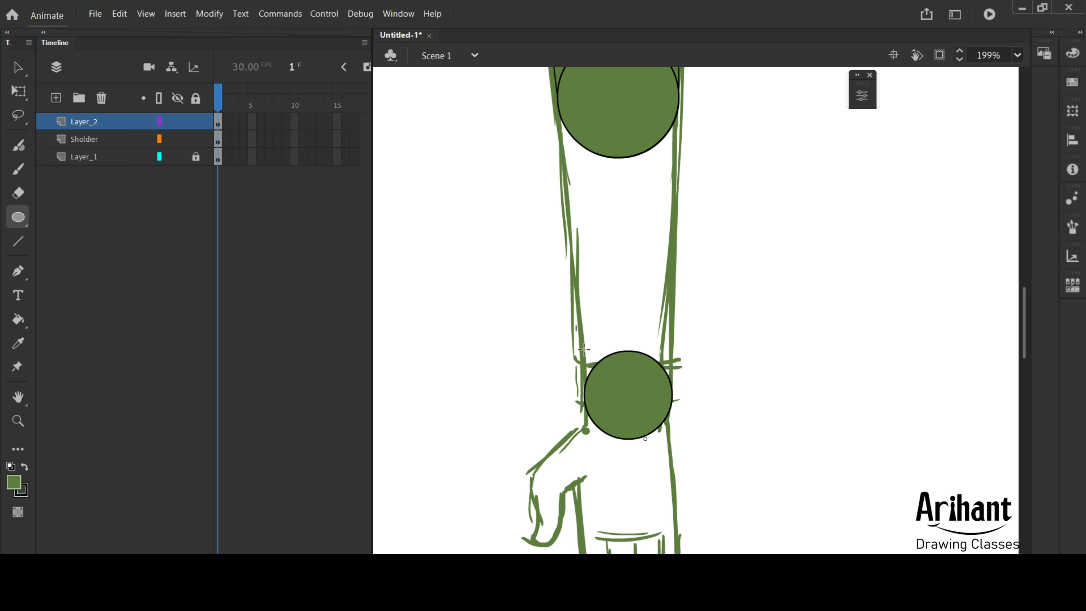
{"action": "key", "text": "v"}
{"action": "left_click_drag", "start_coordinate": [637, 378], "coordinate": [645, 397]}
- Scale the wrist circle to 95% and nudge it to fit between the wrist's contours
{"action": "key", "text": "ctrl+alt+s"}
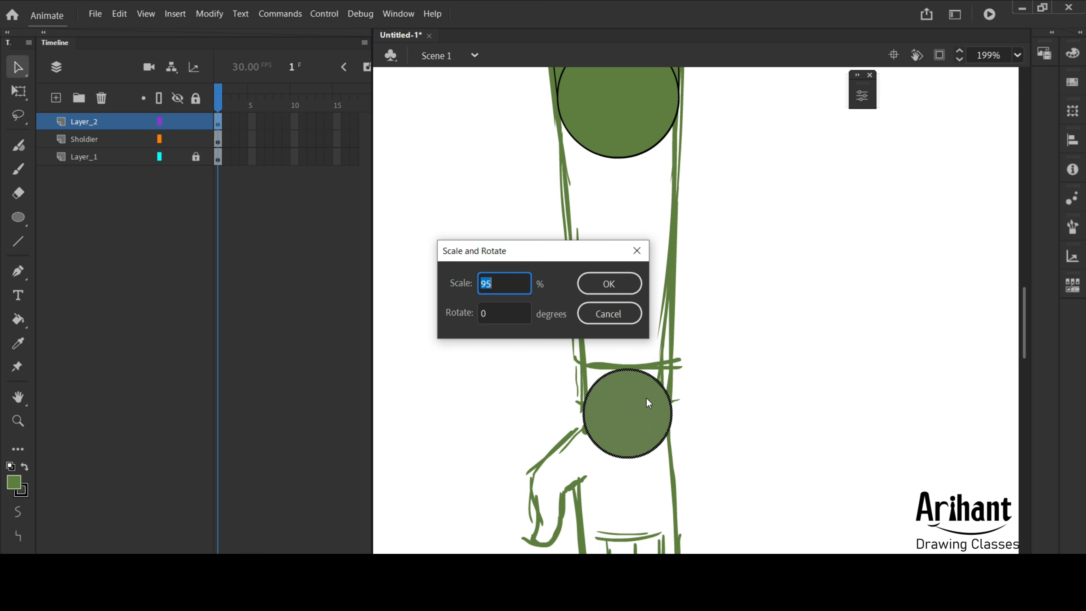
{"action": "type", "text": "95"}
{"action": "key", "text": "Return"}
{"action": "key", "text": "Down"}
{"action": "key", "text": "Down"}
{"action": "key", "text": "Left"}
{"action": "key", "text": "Up"}
{"action": "key", "text": "Up"}
{"action": "key", "text": "Up"}
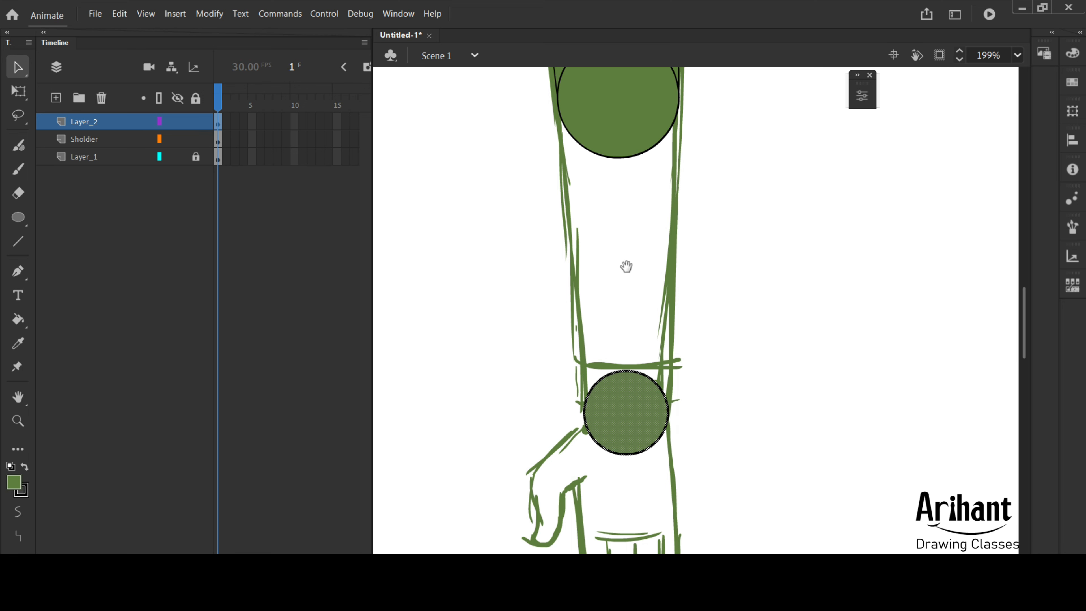
- Open the Elbow symbol for editing, add a new layer above its circle and lock Layer_1
{"action": "left_click_drag", "start_coordinate": [627, 266], "coordinate": [617, 300]}
{"action": "left_click", "coordinate": [604, 156]}
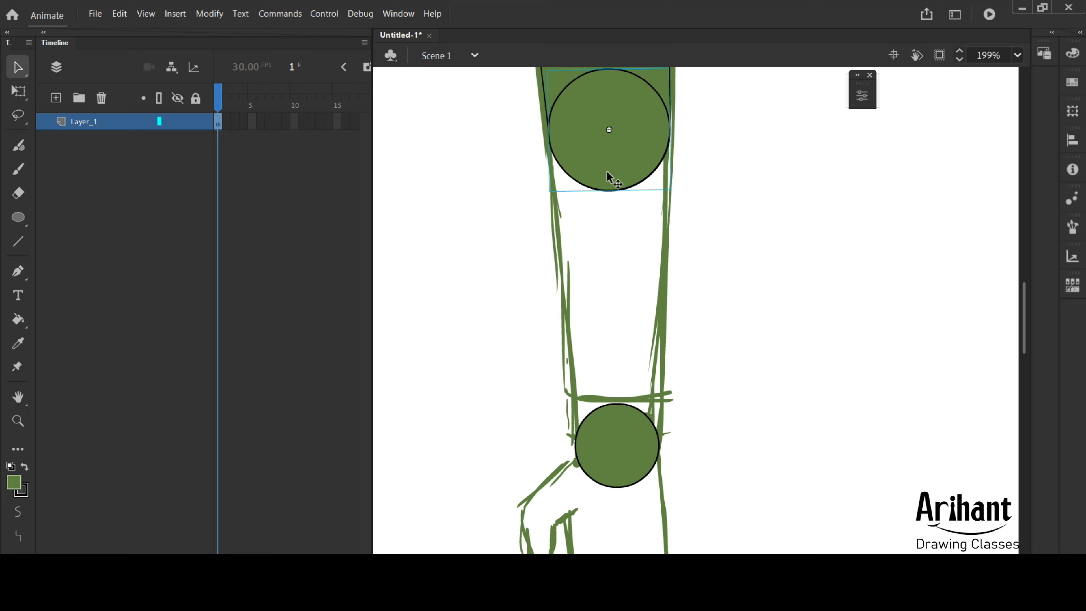
{"action": "double_click", "coordinate": [607, 172]}
{"action": "key", "text": "ctrl+alt+shift+n"}
{"action": "left_click", "coordinate": [196, 139]}
{"action": "key", "text": "alt"}
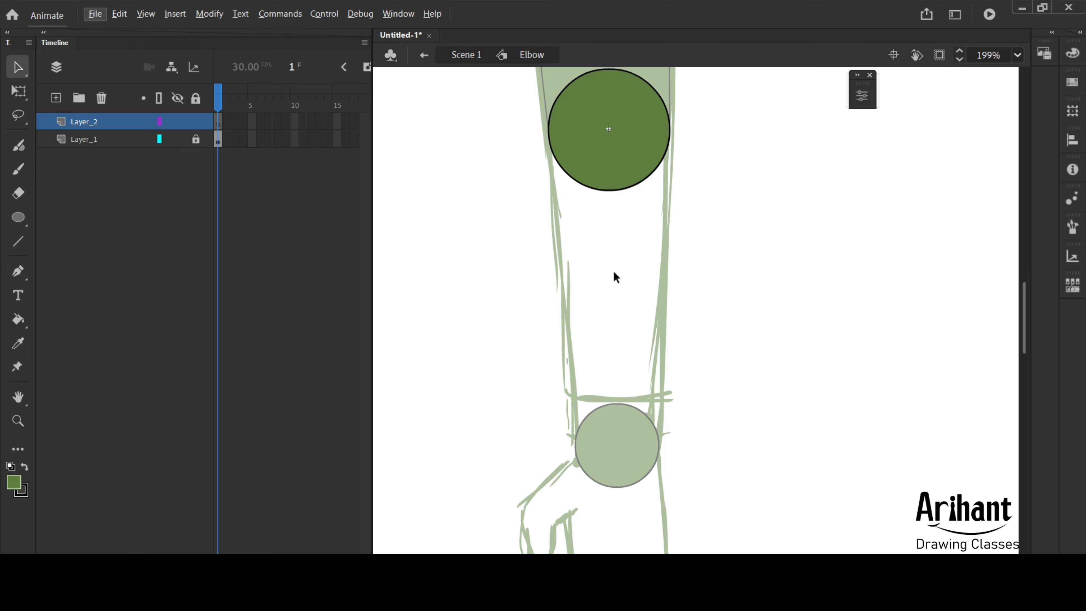
- Draw a rectangle over the sketched forearm and delete its fill, keeping the outline
{"action": "key", "text": "r"}
{"action": "left_click_drag", "start_coordinate": [580, 208], "coordinate": [655, 368]}
{"action": "key", "text": "v"}
{"action": "left_click", "coordinate": [605, 239]}
{"action": "key", "text": "Delete"}
- Pull the forearm outline's upper corners to the sides of the elbow circle and its lower corners to the sides of the wrist circle
{"action": "left_click_drag", "start_coordinate": [581, 209], "coordinate": [549, 142]}
{"action": "left_click_drag", "start_coordinate": [655, 209], "coordinate": [670, 140]}
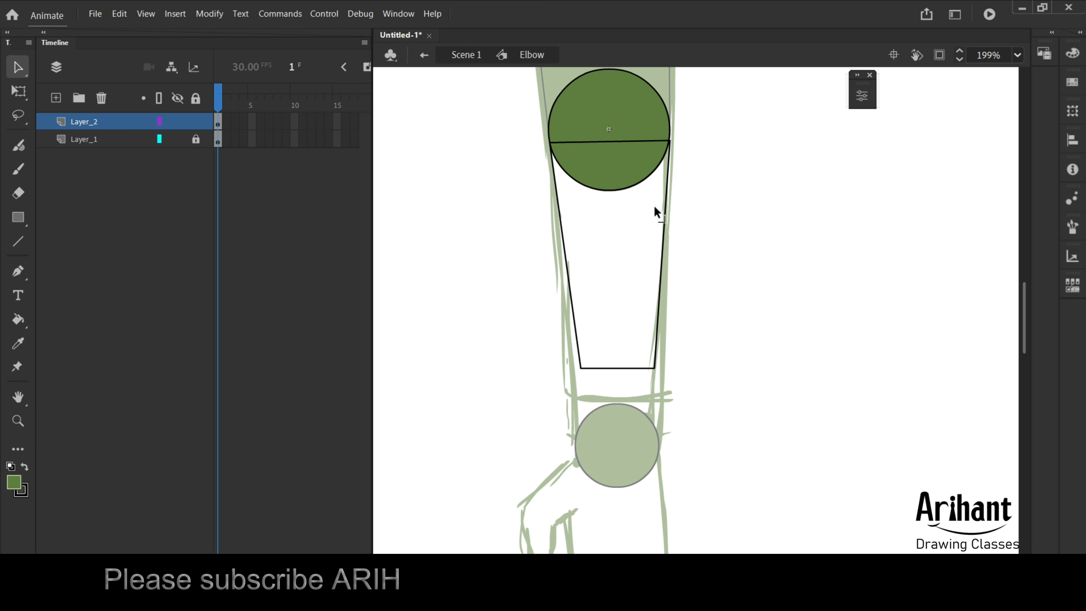
{"action": "left_click_drag", "start_coordinate": [581, 368], "coordinate": [575, 446]}
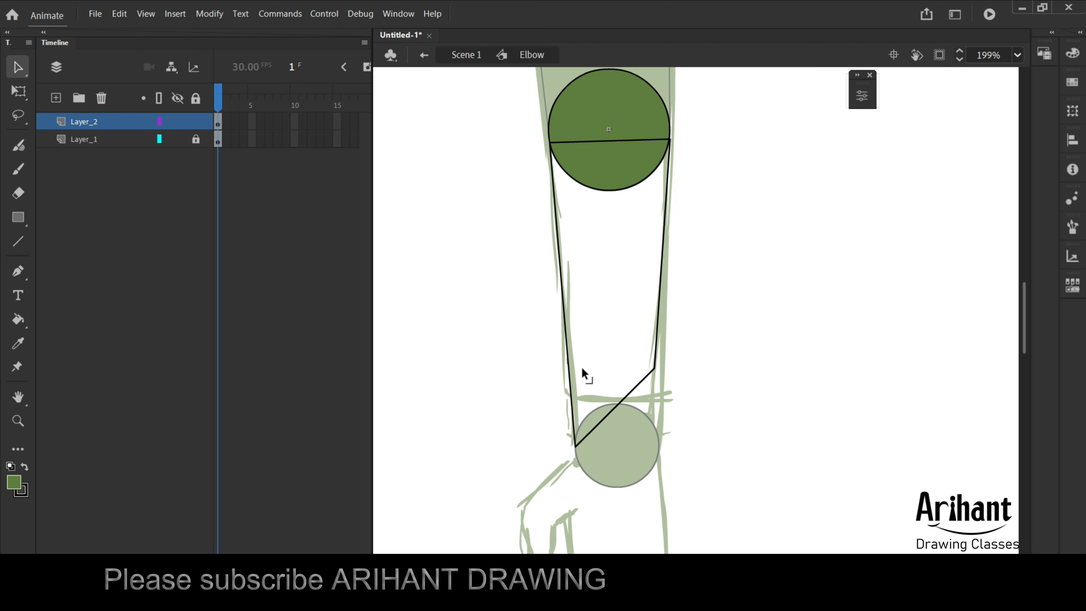
{"action": "left_click_drag", "start_coordinate": [655, 368], "coordinate": [658, 447]}
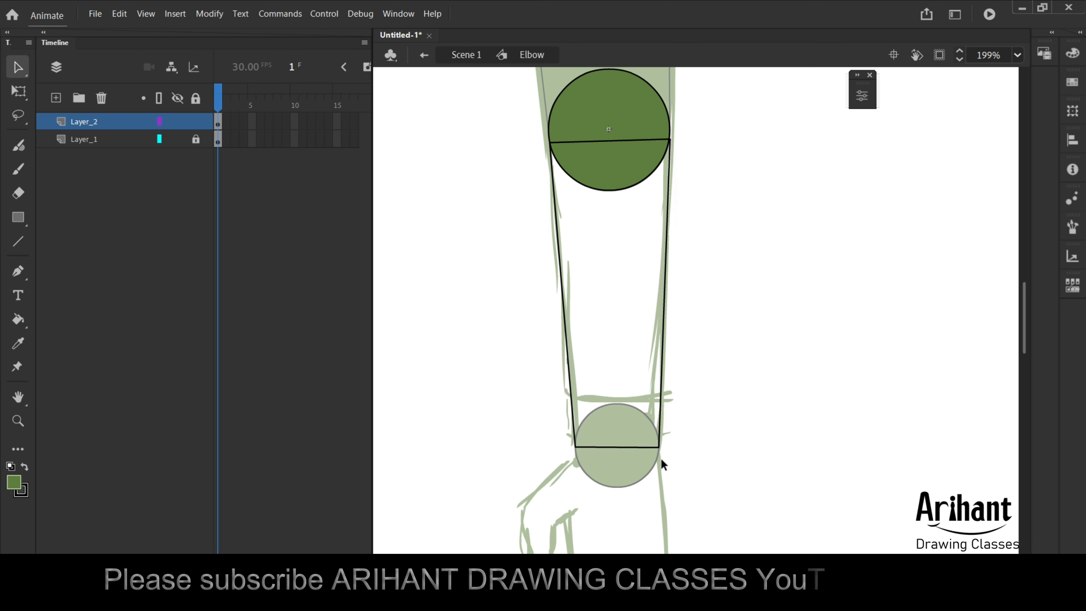
{"action": "mouse_move", "coordinate": [700, 341]}
{"action": "left_mouse_down"}
{"action": "mouse_move", "coordinate": [682, 352]}
{"action": "mouse_move", "coordinate": [680, 335]}
{"action": "left_mouse_up"}
{"action": "scroll", "coordinate": [609, 213], "scroll_direction": "up", "scroll_amount": 1}
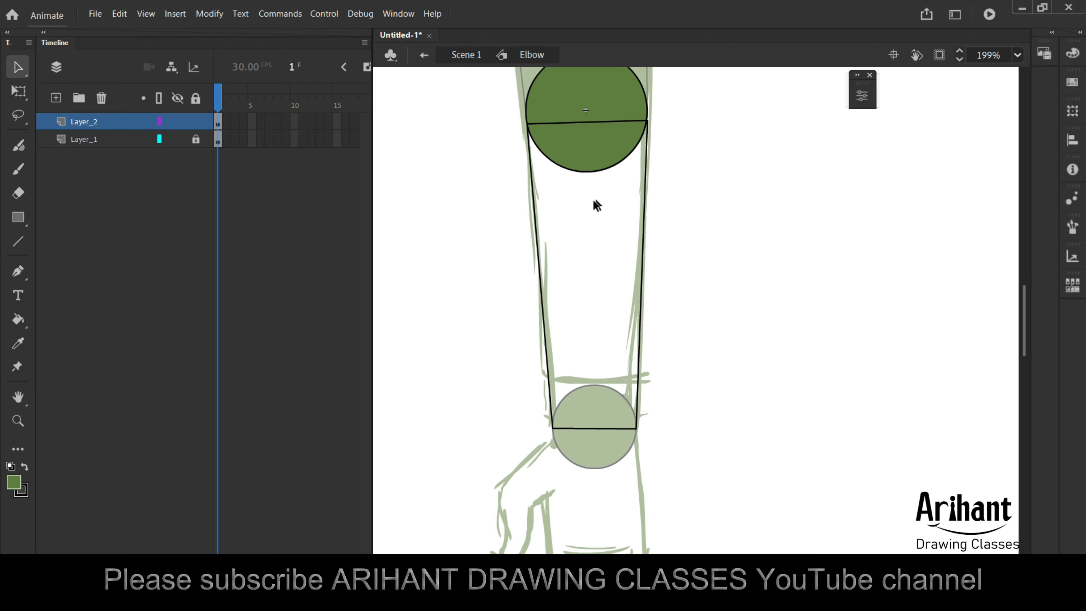
- Fill the forearm shape with green, delete its upper and lower cross lines, and return to Scene 1
{"action": "key", "text": "k"}
{"action": "left_click", "coordinate": [604, 187]}
{"action": "key", "text": "v"}
{"action": "left_click", "coordinate": [608, 123]}
{"action": "key", "text": "Delete"}
{"action": "left_click", "coordinate": [593, 431]}
{"action": "key", "text": "Delete"}
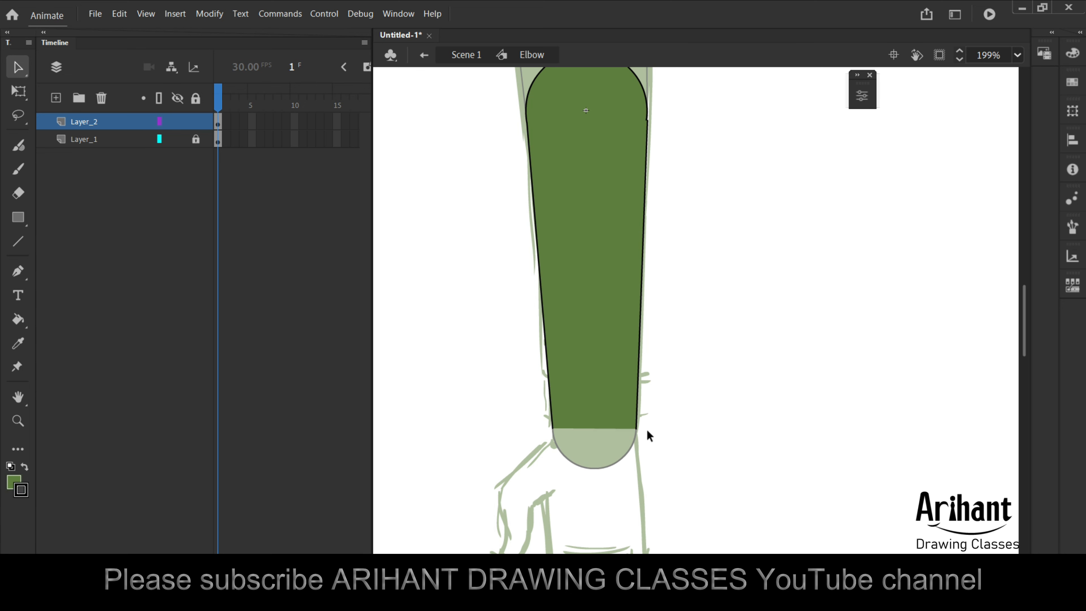
{"action": "double_click", "coordinate": [674, 296]}
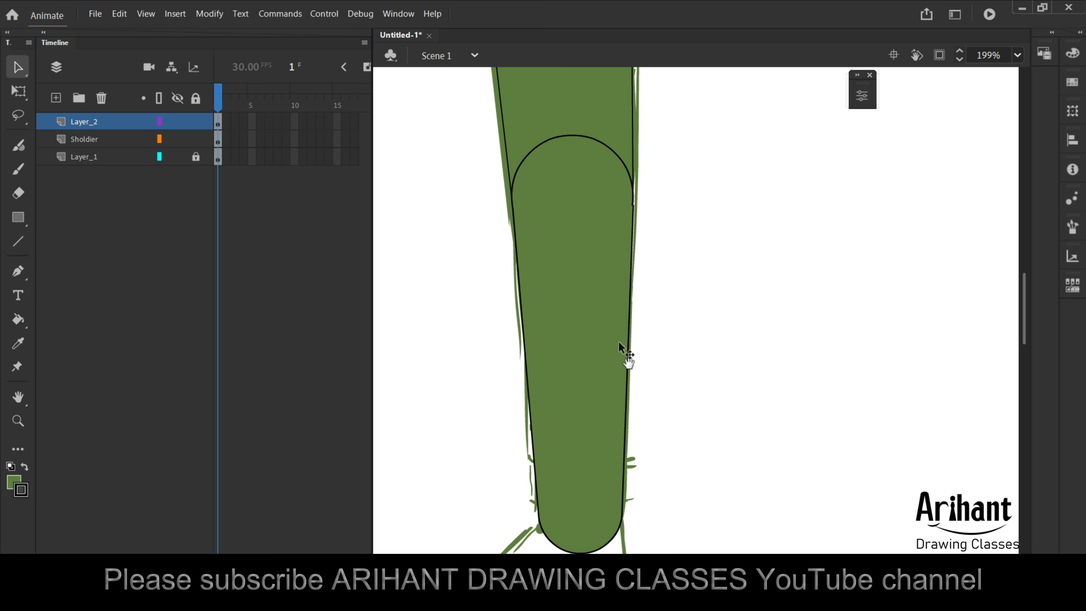
- Reopen the Elbow symbol, hide the circle's Layer_1 and turn it into a guide layer
{"action": "double_click", "coordinate": [599, 284]}
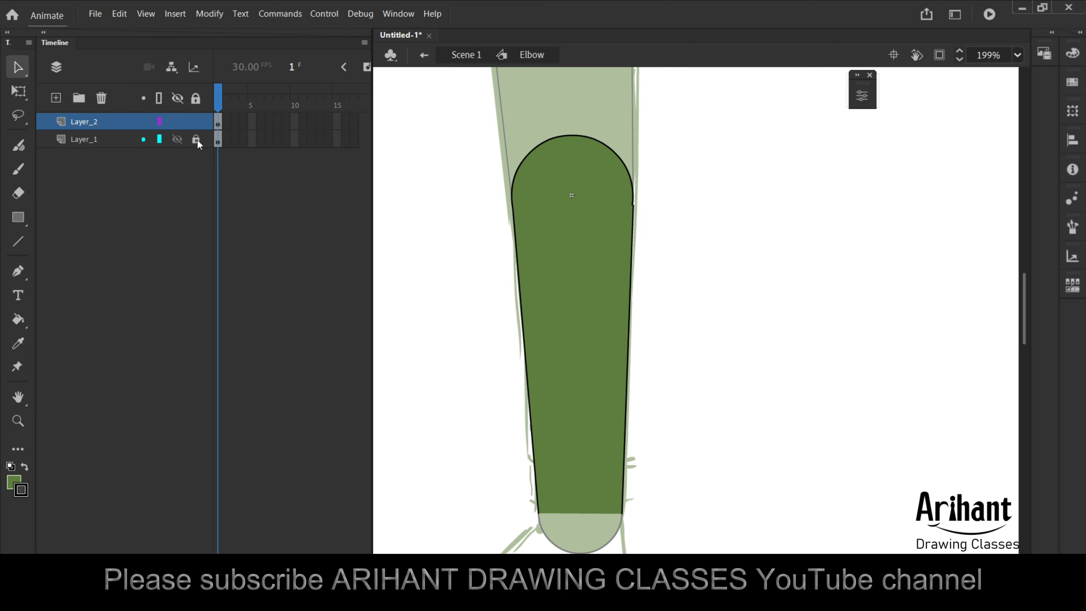
{"action": "left_click", "coordinate": [176, 140]}
{"action": "right_click", "coordinate": [110, 142]}
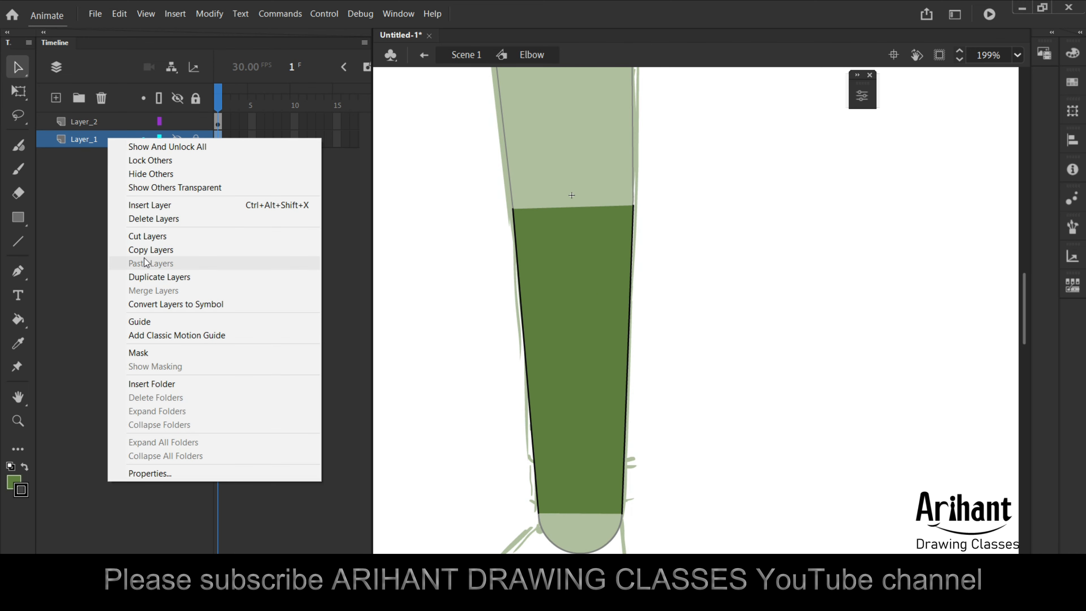
{"action": "left_click", "coordinate": [146, 322]}
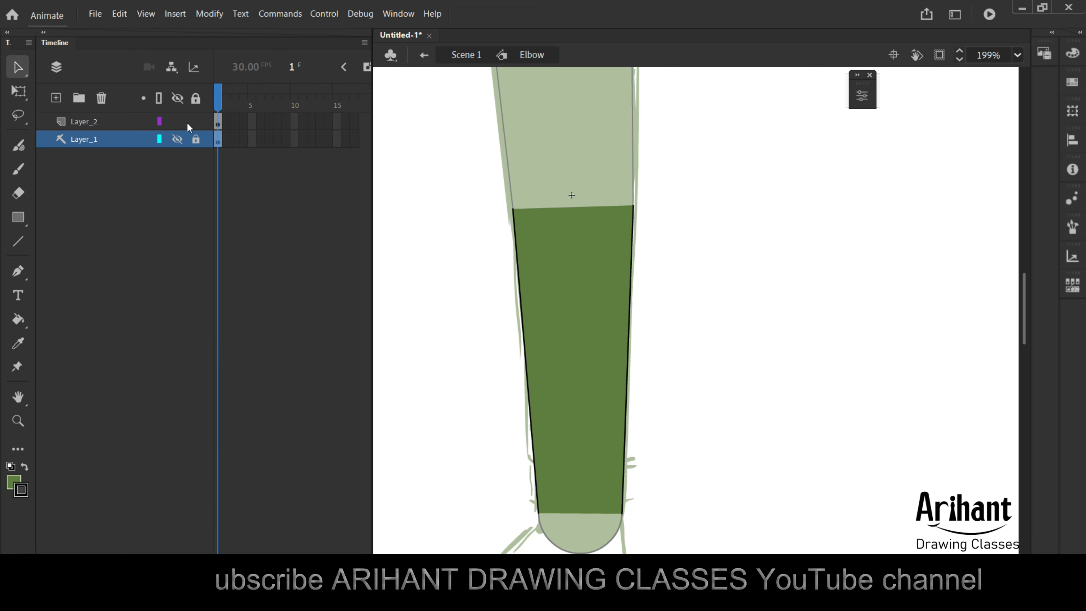
- Add a new layer above Layer_2 in the Elbow symbol and paste the copied wrist circle onto it
{"action": "left_click", "coordinate": [103, 128]}
{"action": "key", "text": "ctrl+alt+n"}
{"action": "key", "text": "ctrl+v"}
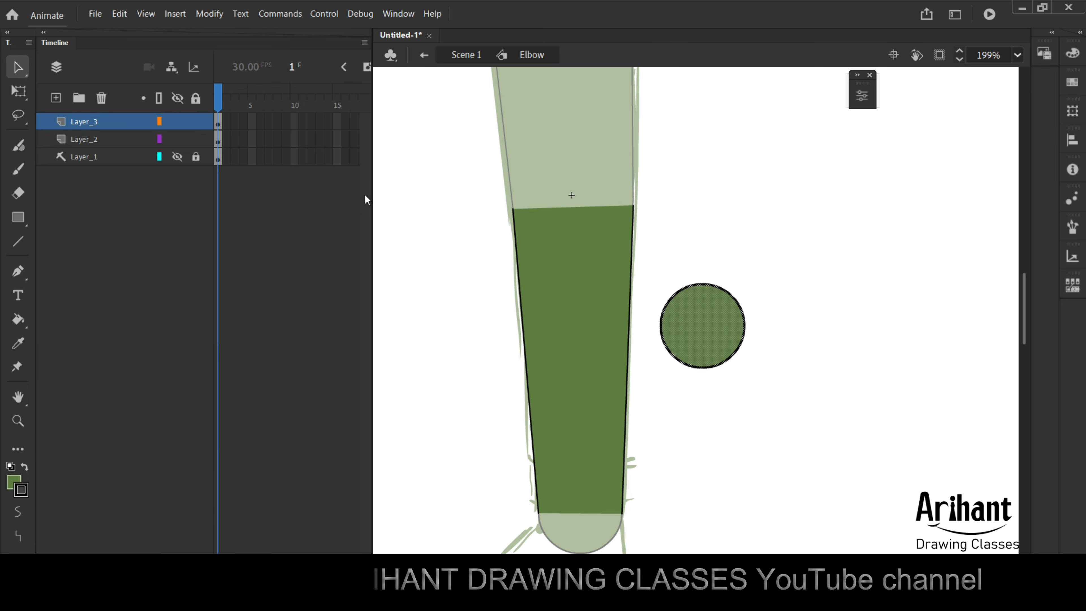
- Move the pasted circle to the forearm's lower end and nudge it to align exactly with the wrist circle beneath
{"action": "left_click_drag", "start_coordinate": [677, 280], "coordinate": [595, 359]}
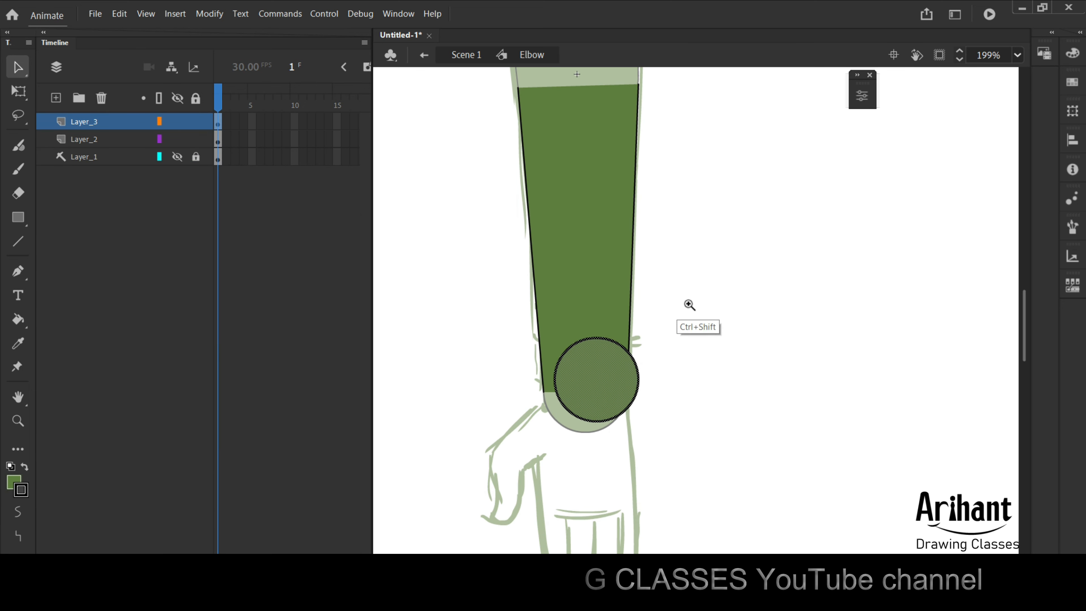
{"action": "left_click_drag", "start_coordinate": [689, 306], "coordinate": [505, 472]}
{"action": "left_click_drag", "start_coordinate": [704, 287], "coordinate": [670, 318]}
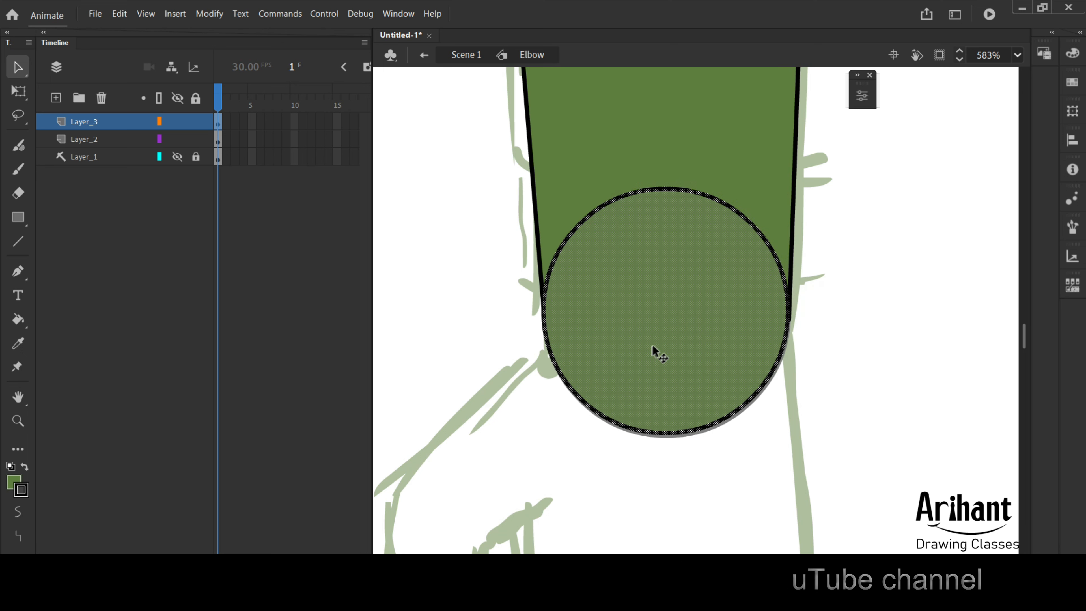
{"action": "key", "text": "Down"}
{"action": "key", "text": "Down"}
{"action": "key", "text": "Right"}
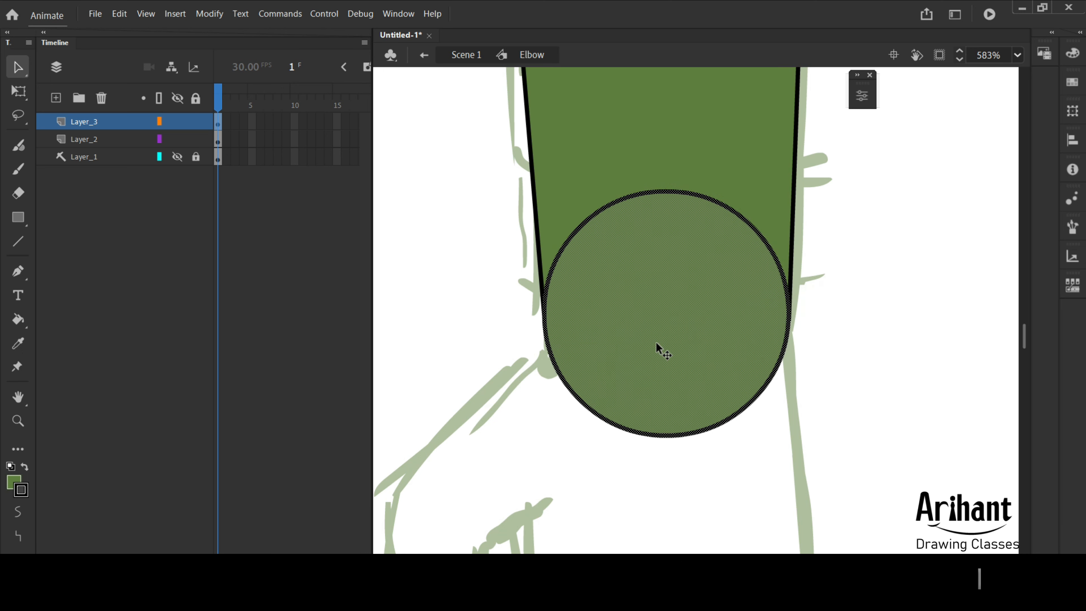
- Move Layer_3 with the rounded wrist end below Layer_2 and return to Scene 1
{"action": "left_click", "coordinate": [615, 432]}
{"action": "left_click", "coordinate": [177, 122]}
{"action": "left_click", "coordinate": [179, 124]}
{"action": "left_click_drag", "start_coordinate": [126, 119], "coordinate": [159, 147]}
{"action": "left_click", "coordinate": [873, 308]}
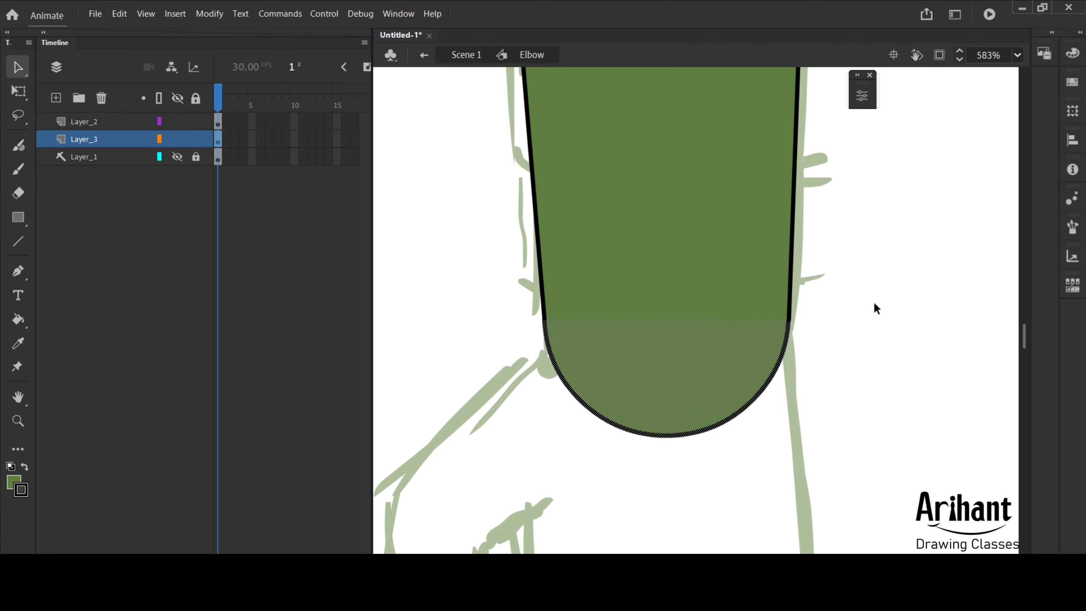
{"action": "double_click", "coordinate": [853, 334]}
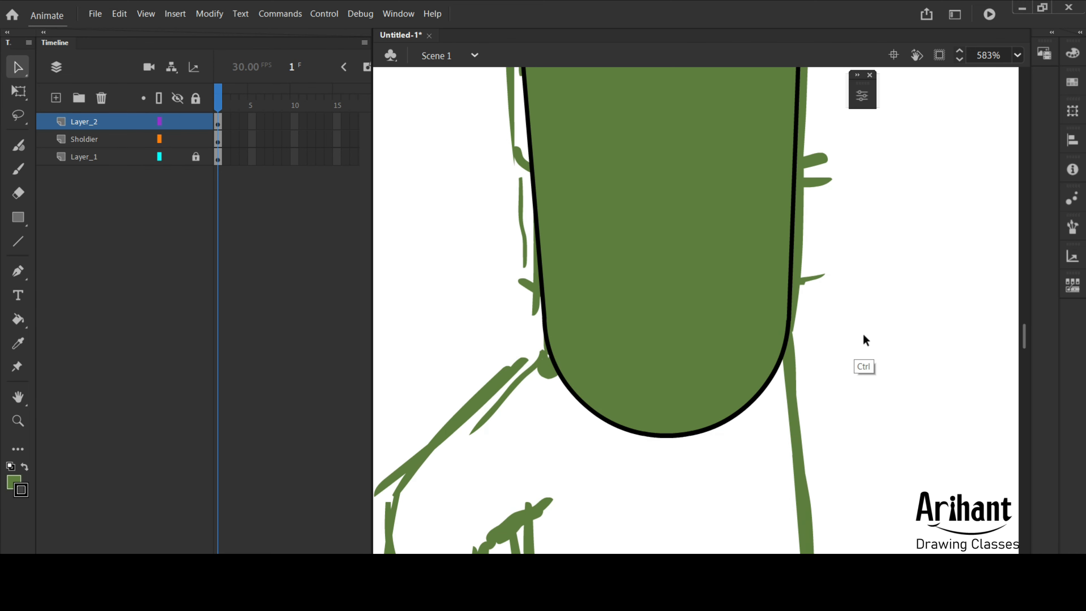
- Distribute the Elbow symbol to its own layer
{"action": "key", "text": "ctrl+minus"}
{"action": "key", "text": "ctrl+minus"}
{"action": "key", "text": "space"}
{"action": "left_click_drag", "start_coordinate": [810, 199], "coordinate": [795, 361]}
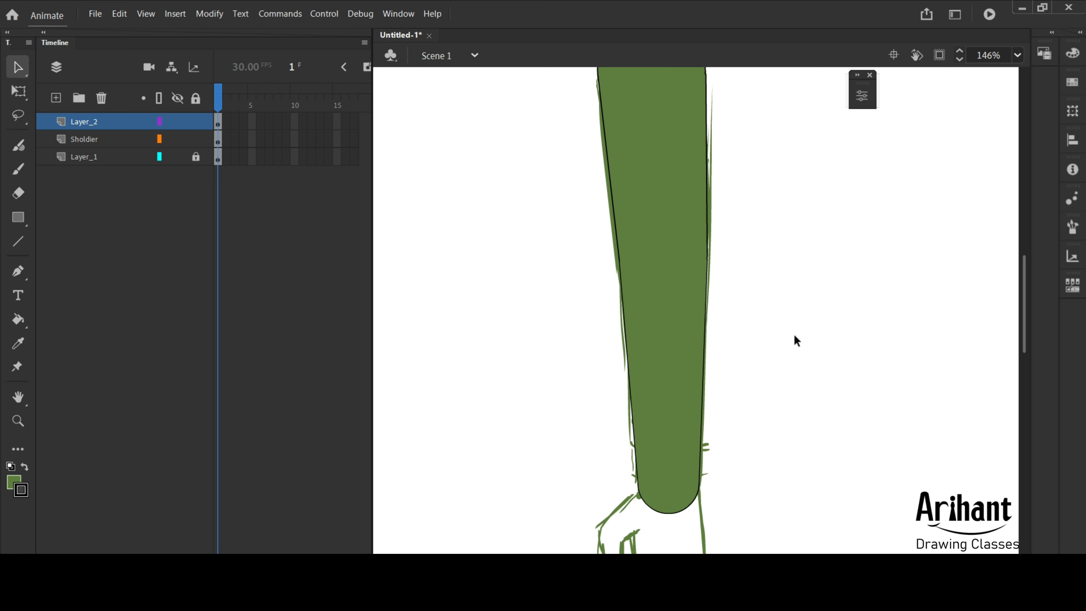
{"action": "key", "text": "space"}
{"action": "left_click_drag", "start_coordinate": [742, 310], "coordinate": [702, 250]}
{"action": "left_click_drag", "start_coordinate": [486, 183], "coordinate": [473, 184]}
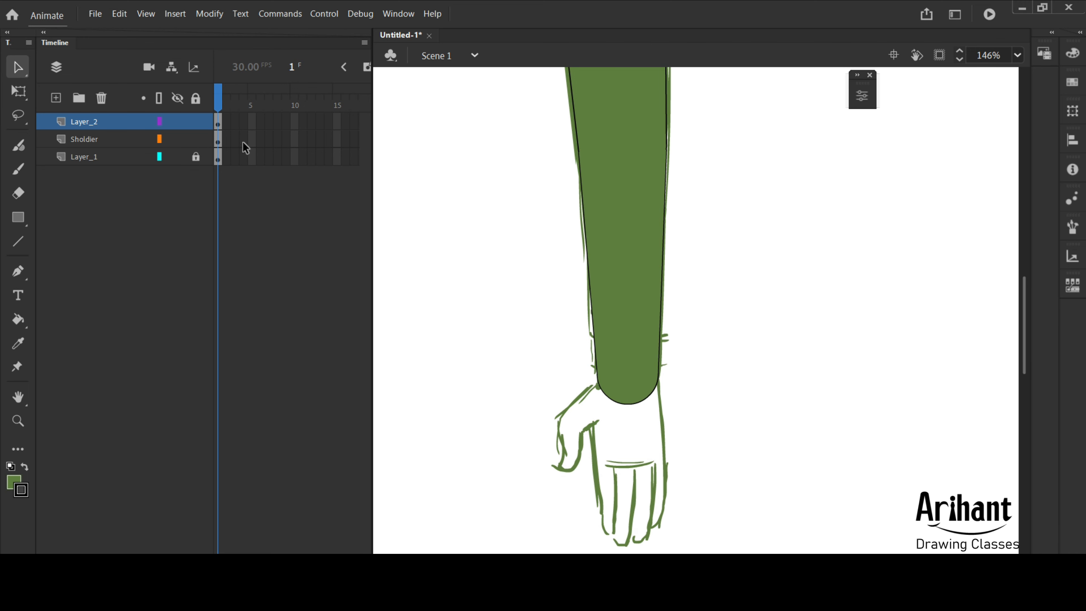
{"action": "scroll", "coordinate": [504, 301], "scroll_direction": "down", "scroll_amount": 3}
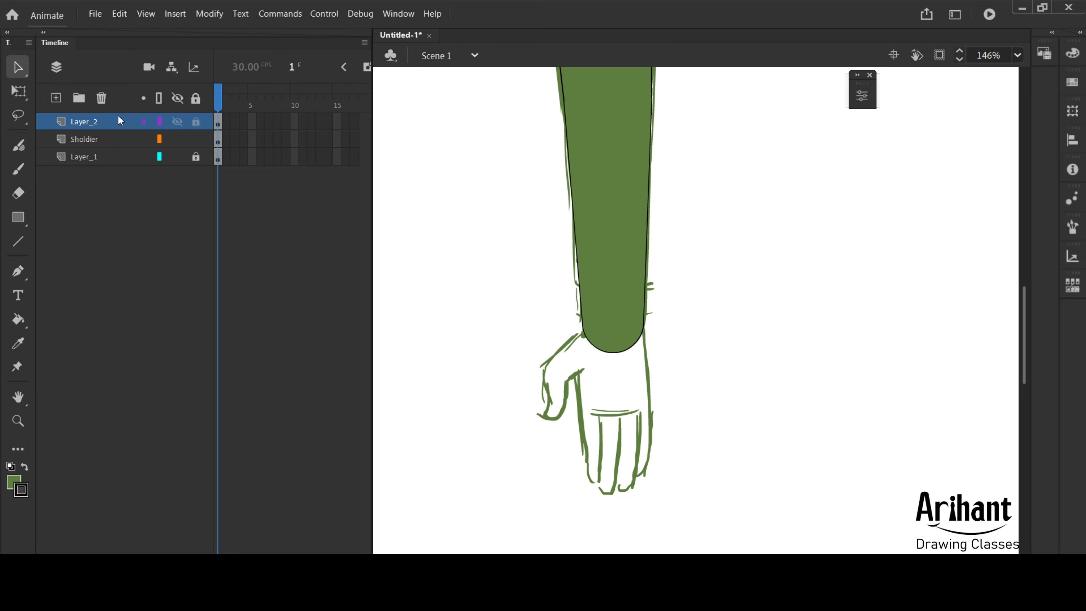
{"action": "left_click", "coordinate": [626, 241]}
{"action": "key", "text": "ctrl+shift+d"}
{"action": "left_click", "coordinate": [419, 195]}
- Convert the wrist circle with its outline to a Graphic symbol named "Palm"
{"action": "scroll", "coordinate": [682, 328], "scroll_direction": "down", "scroll_amount": 3}
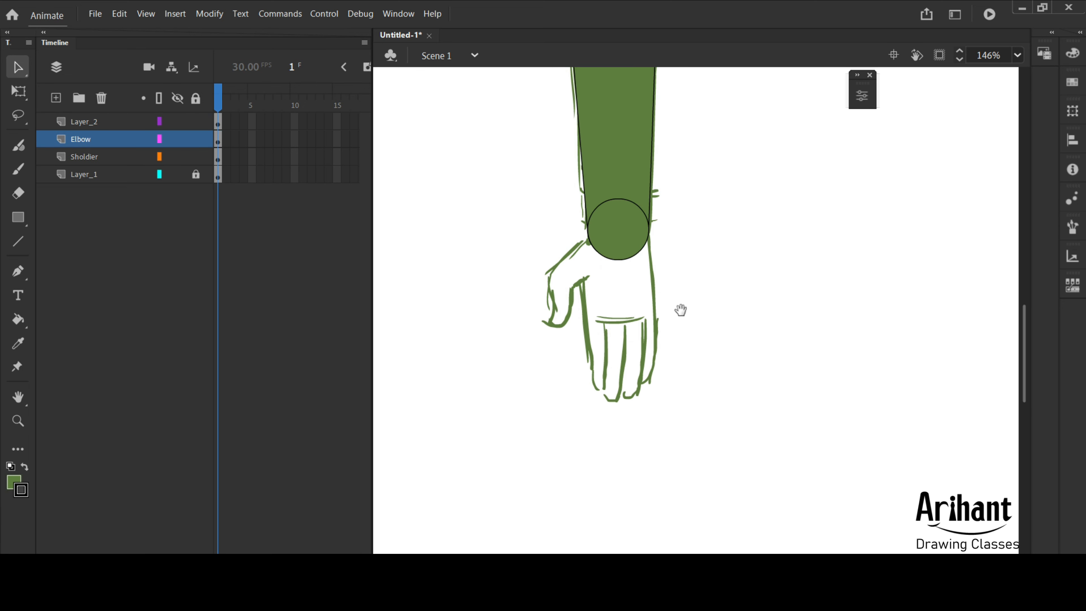
{"action": "left_click", "coordinate": [621, 232]}
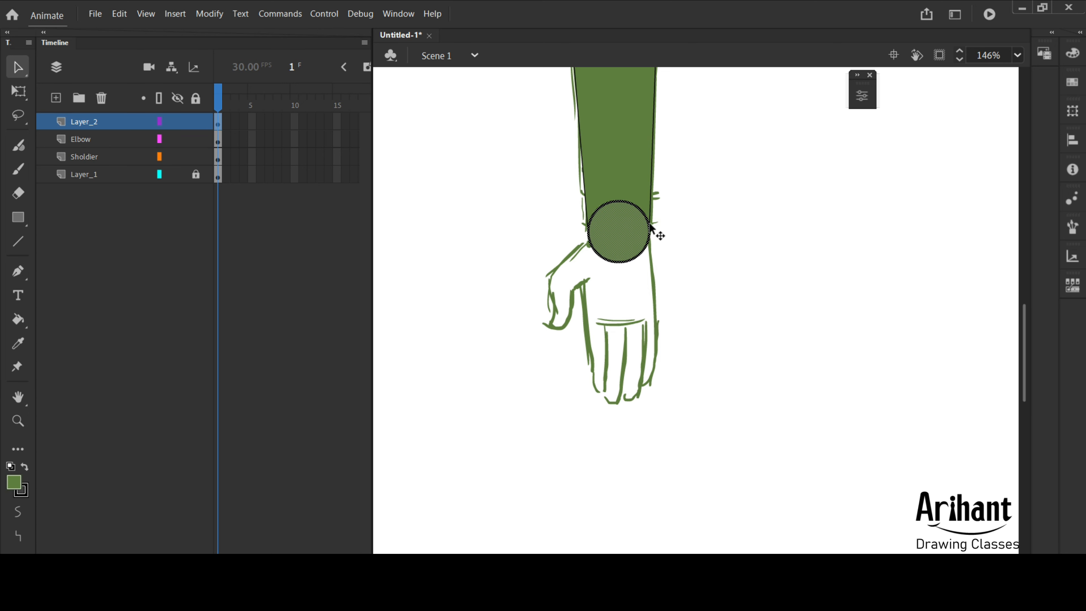
{"action": "right_click", "coordinate": [615, 239]}
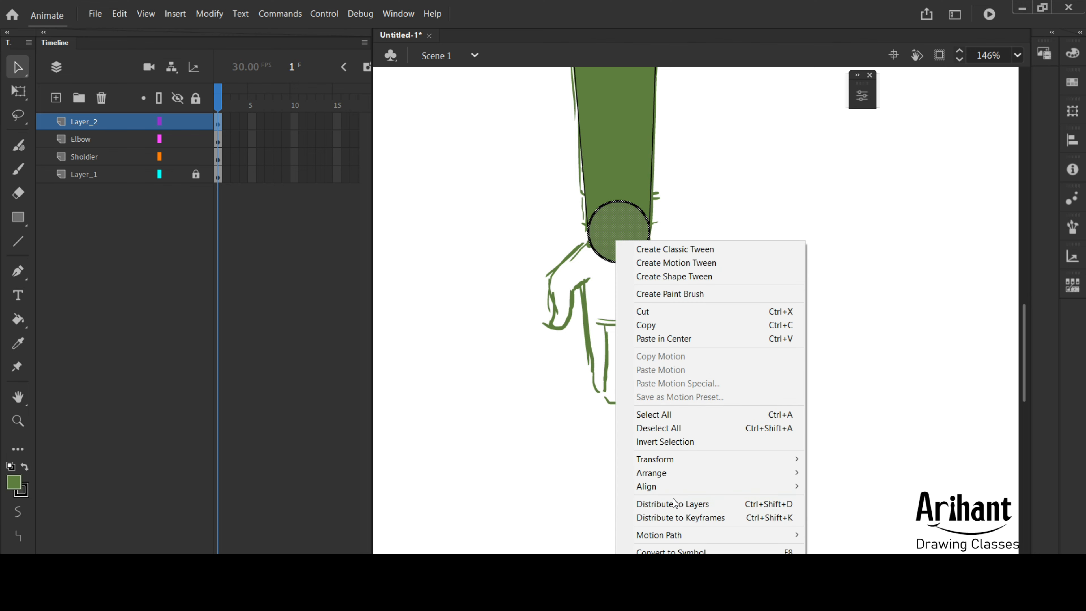
{"action": "left_click", "coordinate": [664, 551]}
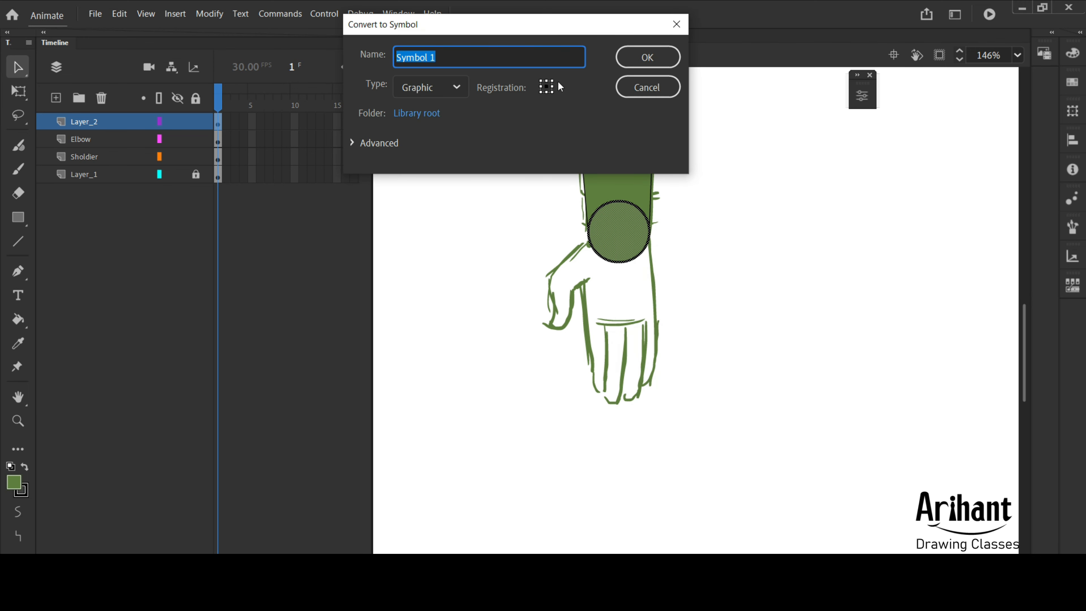
{"action": "type", "text": "Palm"}
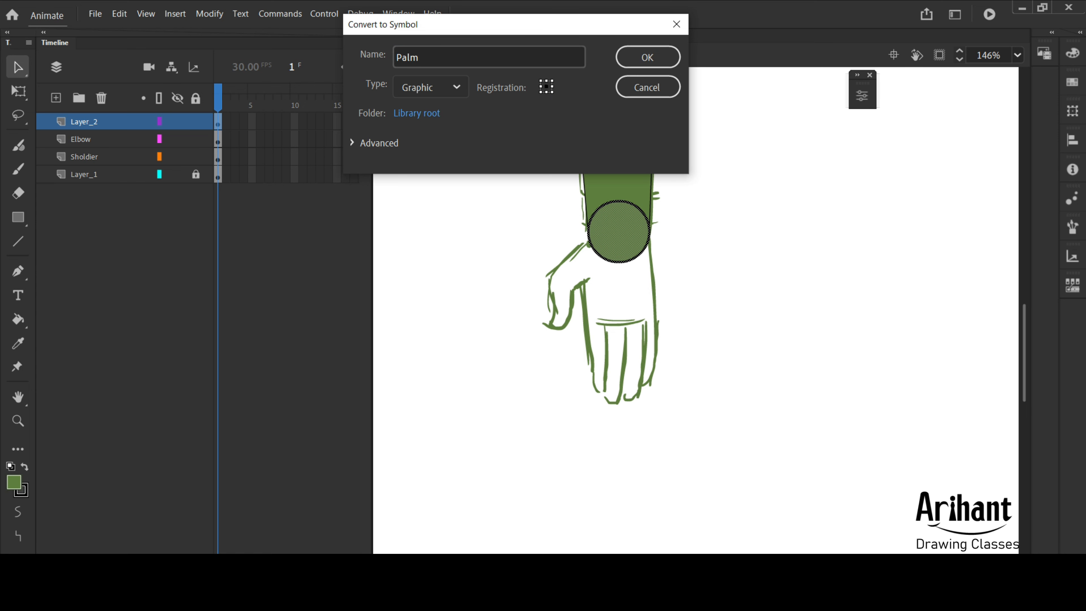
{"action": "key", "text": "Return"}
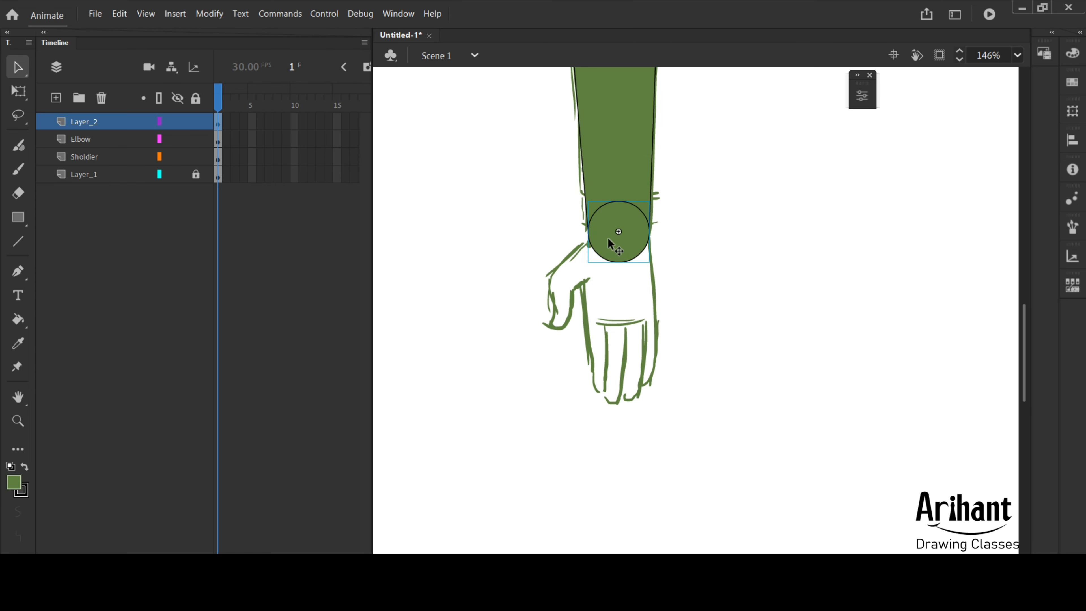
- Open the Palm symbol for editing, add a new layer and lock the circle's Layer_1
{"action": "double_click", "coordinate": [622, 251]}
{"action": "scroll", "coordinate": [534, 256], "scroll_direction": "up", "scroll_amount": 3}
{"action": "left_click", "coordinate": [495, 259]}
{"action": "key", "text": "ctrl+alt+n"}
{"action": "left_click", "coordinate": [194, 139]}
{"action": "key", "text": "alt"}
- Choose the Rectangle tool and set the fill colour to a light orange
{"action": "left_click", "coordinate": [20, 217]}
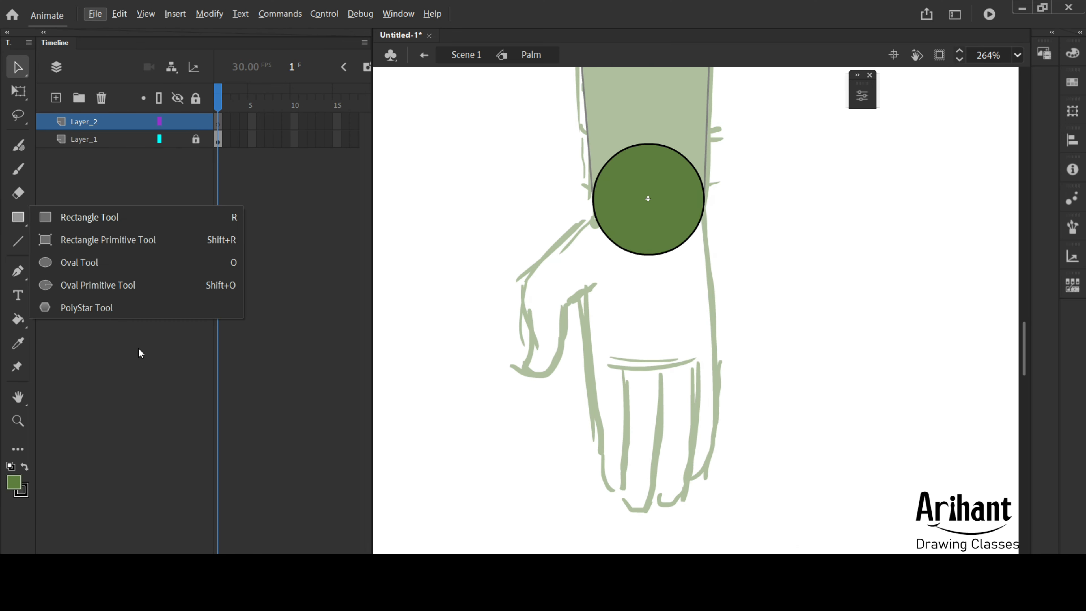
{"action": "left_click", "coordinate": [81, 222]}
{"action": "left_click", "coordinate": [13, 482]}
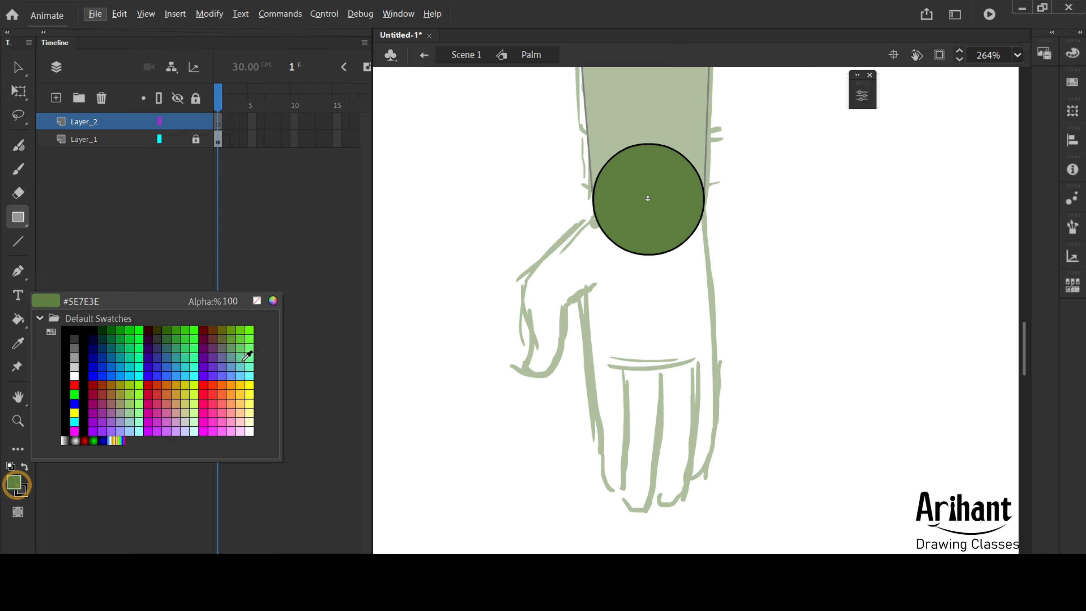
{"action": "left_click", "coordinate": [256, 302]}
{"action": "left_click_drag", "start_coordinate": [580, 367], "coordinate": [578, 369]}
{"action": "left_click_drag", "start_coordinate": [524, 226], "coordinate": [493, 234]}
{"action": "left_click", "coordinate": [692, 214]}
- Shape a rectangle outline over the sketched palm, matching its corners to the wrist circle and finger bases and adding a corner at the thumb
{"action": "mouse_move", "coordinate": [583, 273]}
{"action": "left_mouse_down"}
{"action": "mouse_move", "coordinate": [704, 440]}
{"action": "mouse_move", "coordinate": [586, 256]}
{"action": "mouse_move", "coordinate": [596, 213]}
{"action": "left_mouse_up"}
{"action": "key", "text": "v"}
{"action": "left_click_drag", "start_coordinate": [592, 265], "coordinate": [570, 238]}
{"action": "left_click_drag", "start_coordinate": [583, 440], "coordinate": [591, 368]}
{"action": "left_click_drag", "start_coordinate": [704, 439], "coordinate": [716, 361]}
{"action": "left_click_drag", "start_coordinate": [703, 273], "coordinate": [705, 202]}
- Refine the palm outline's lower-left and thumb corners and bend its bottom edge slightly downward
{"action": "left_click_drag", "start_coordinate": [591, 369], "coordinate": [588, 365]}
{"action": "left_click_drag", "start_coordinate": [619, 363], "coordinate": [620, 366]}
{"action": "left_click_drag", "start_coordinate": [570, 237], "coordinate": [573, 231]}
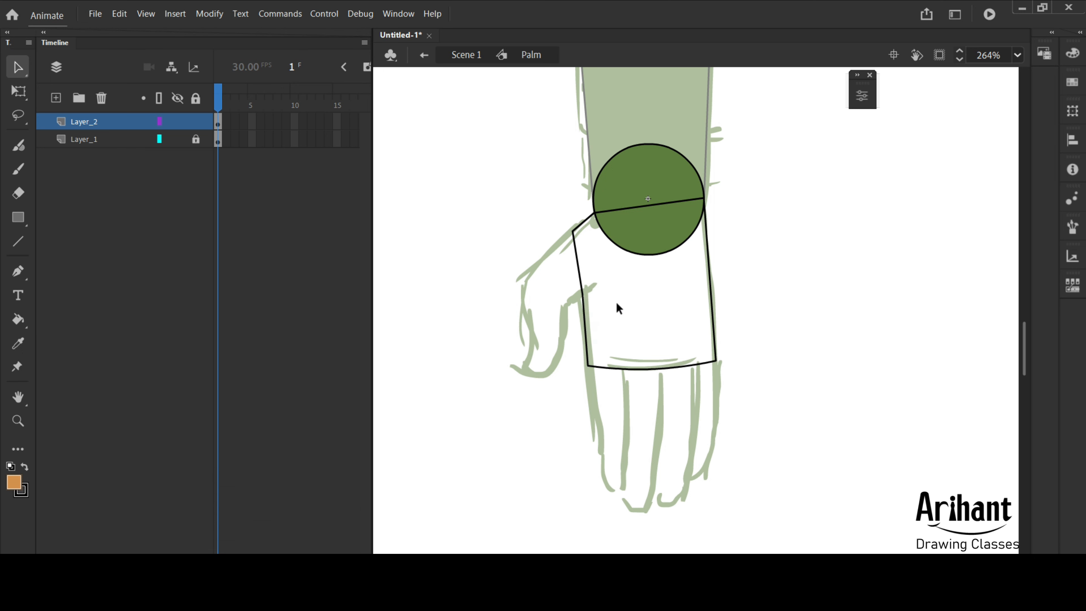
- Fill the palm outline with orange and delete the line crossing the wrist circle
{"action": "key", "text": "k"}
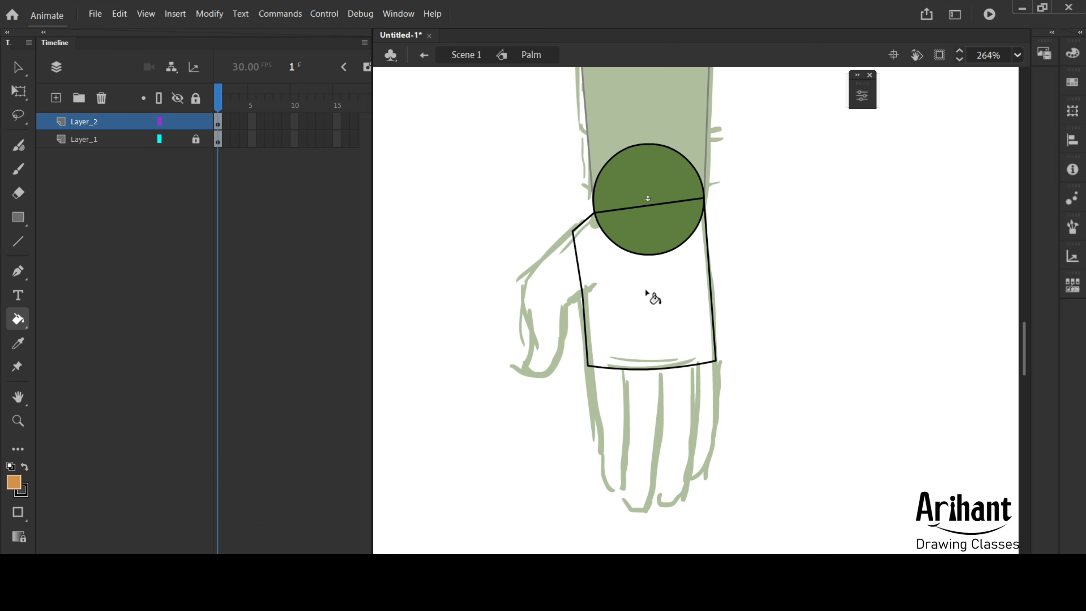
{"action": "left_click", "coordinate": [650, 294]}
{"action": "key", "text": "v"}
{"action": "left_click", "coordinate": [645, 206]}
{"action": "key", "text": "Delete"}
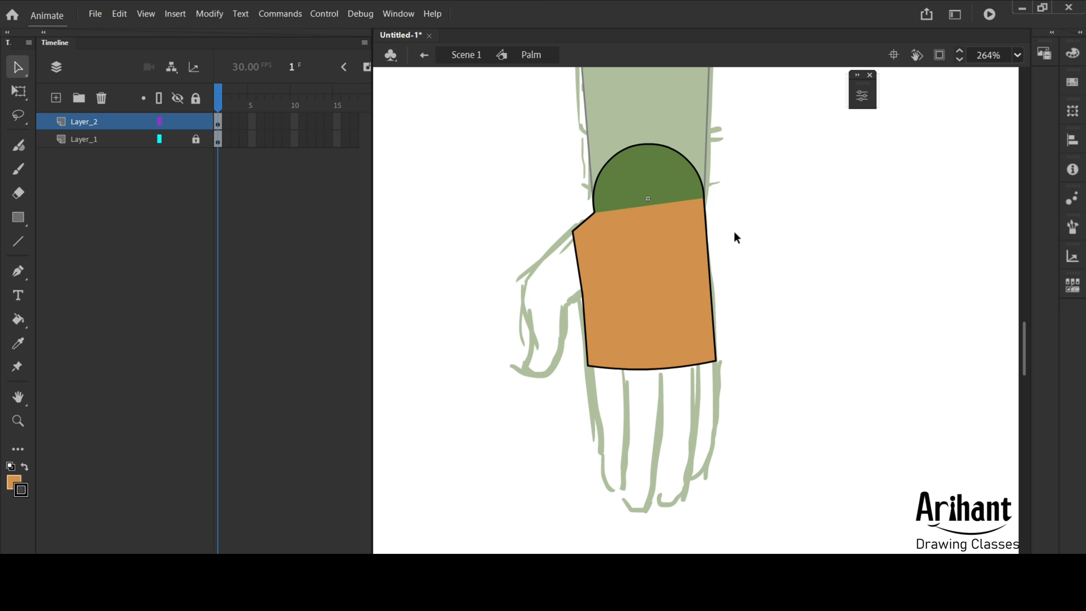
- Unlock Layer_1 in the Palm symbol and fill the wrist circle with the same orange
{"action": "key", "text": "k"}
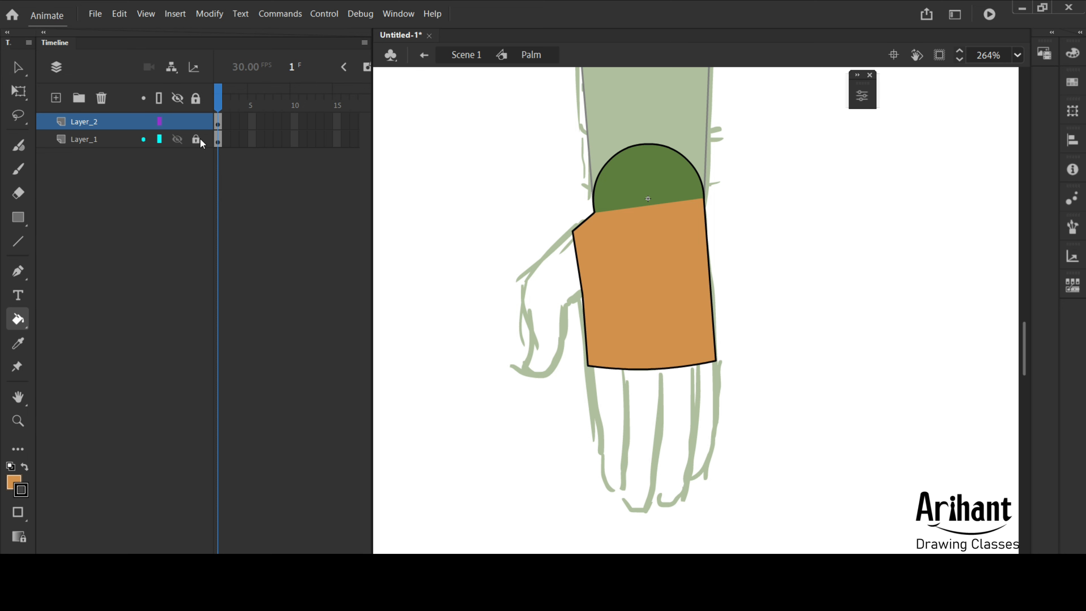
{"action": "left_click", "coordinate": [662, 189]}
{"action": "key", "text": "v"}
{"action": "left_click_drag", "start_coordinate": [742, 262], "coordinate": [729, 242]}
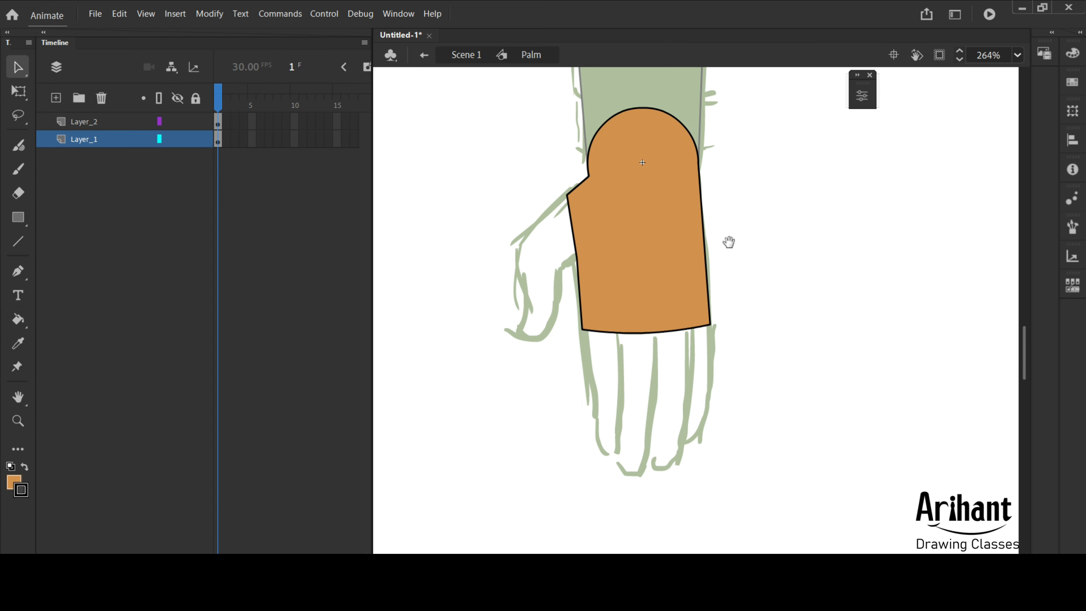
- Return to Scene 1, with the Palm symbol on its own layer, and move that layer below the Elbow layer
{"action": "double_click", "coordinate": [438, 177]}
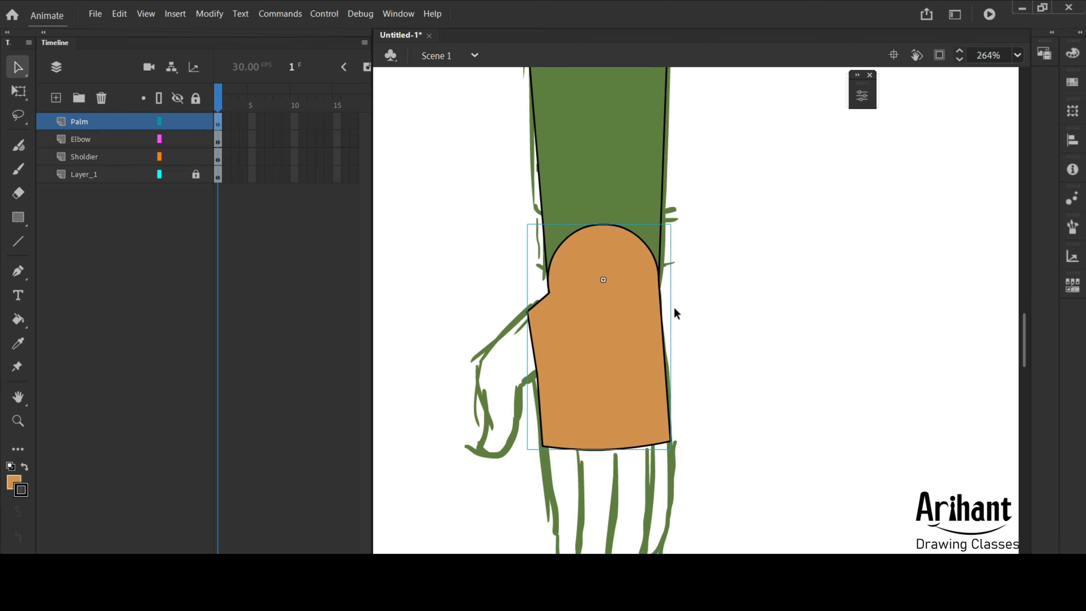
{"action": "left_click", "coordinate": [569, 172]}
{"action": "left_click_drag", "start_coordinate": [134, 125], "coordinate": [134, 149]}
{"action": "left_click", "coordinate": [615, 329]}
{"action": "left_click", "coordinate": [595, 322]}
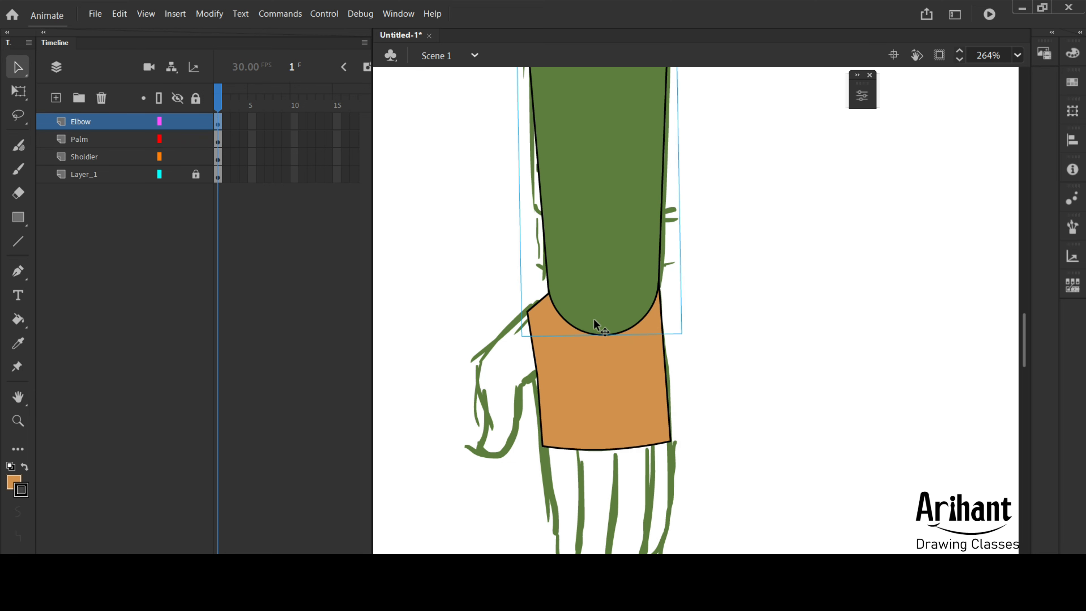
- In the Elbow symbol, turn Layer_3 with the wrist circle into a hidden guide layer and return to Scene 1
{"action": "double_click", "coordinate": [593, 321]}
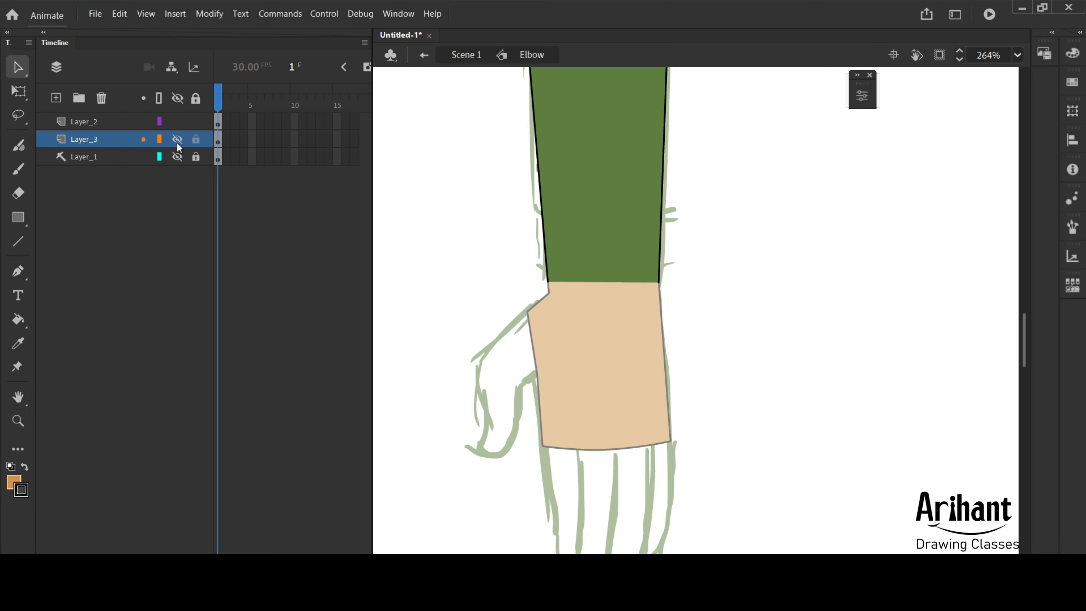
{"action": "left_click", "coordinate": [177, 139]}
{"action": "left_click", "coordinate": [176, 122]}
{"action": "left_click", "coordinate": [178, 140]}
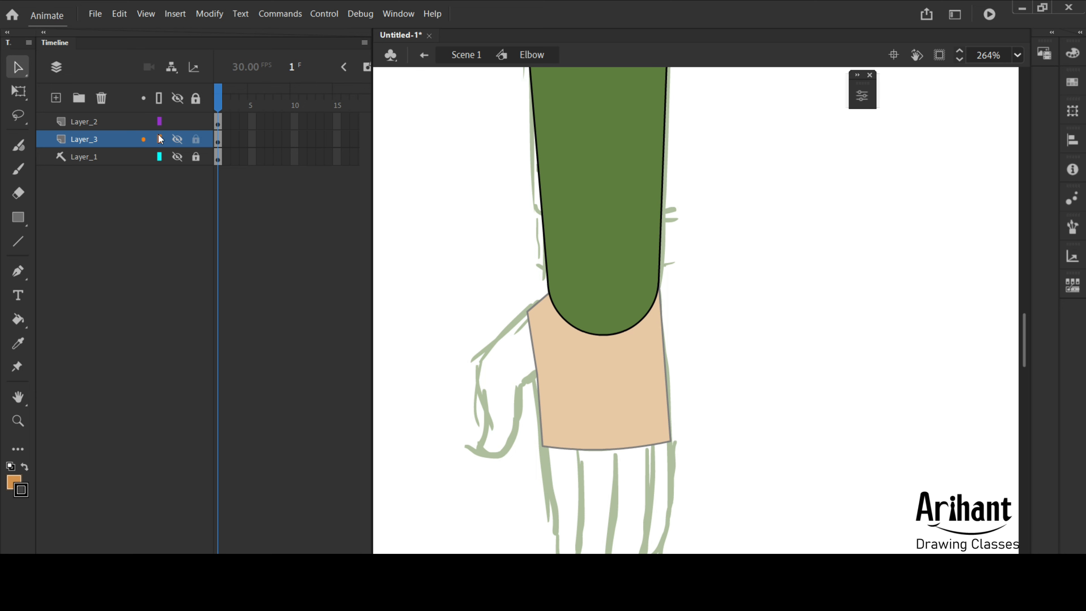
{"action": "right_click", "coordinate": [115, 140]}
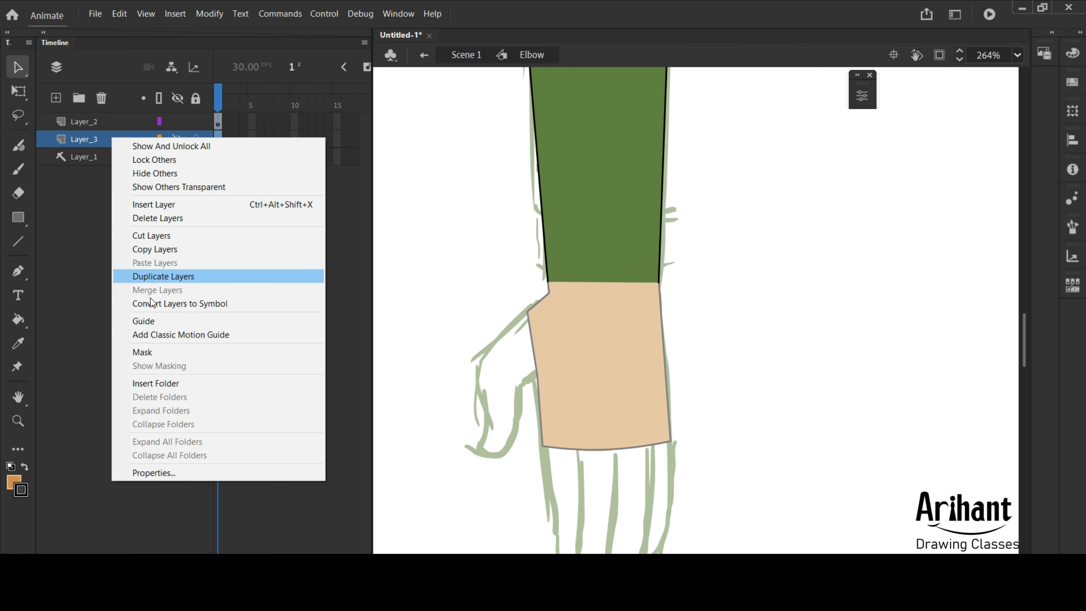
{"action": "left_click", "coordinate": [157, 325]}
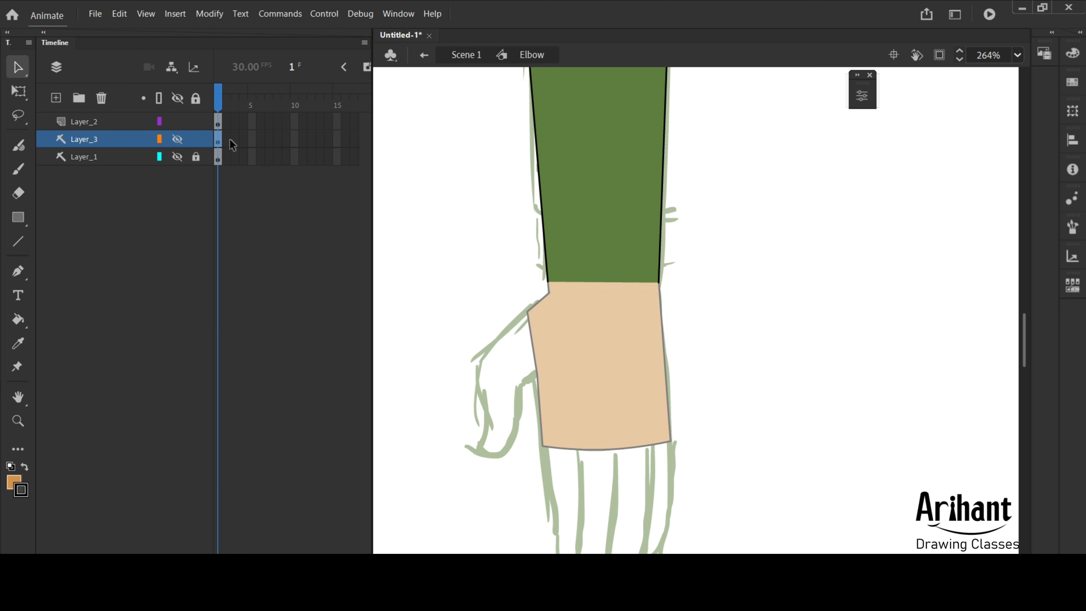
{"action": "left_click", "coordinate": [178, 139]}
{"action": "left_click", "coordinate": [178, 141]}
{"action": "double_click", "coordinate": [484, 345]}
{"action": "scroll", "coordinate": [732, 318], "scroll_direction": "down", "scroll_amount": 4}
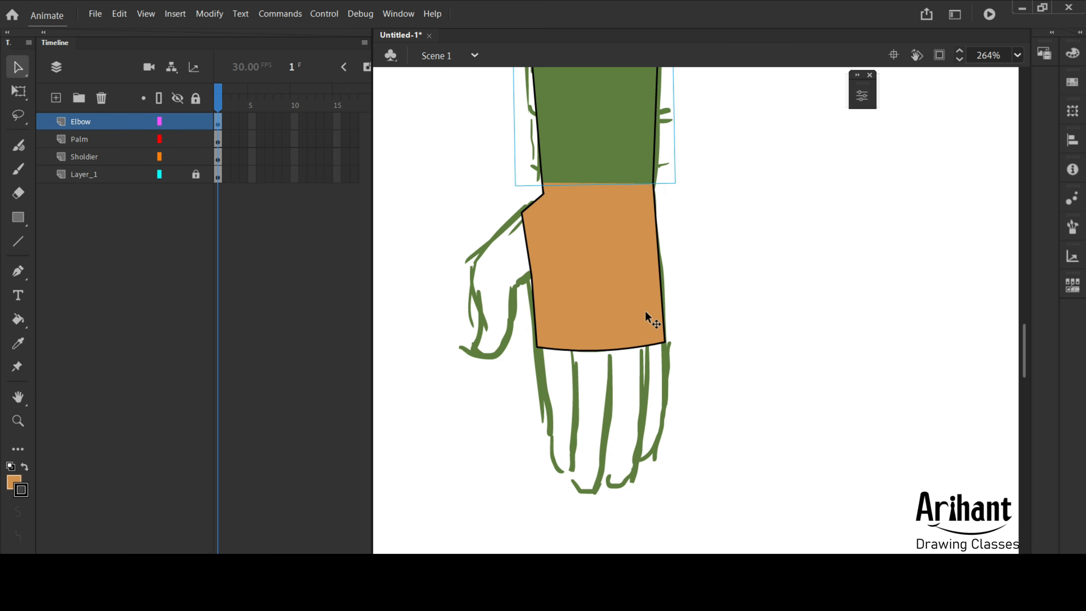
- Try rotating the Palm about its wrist pivot and undo the rotation
{"action": "left_click_drag", "start_coordinate": [684, 309], "coordinate": [695, 298]}
{"action": "key", "text": "q"}
{"action": "mouse_move", "coordinate": [686, 352]}
{"action": "left_mouse_down"}
{"action": "mouse_move", "coordinate": [682, 343]}
{"action": "mouse_move", "coordinate": [758, 282]}
{"action": "mouse_move", "coordinate": [558, 352]}
{"action": "mouse_move", "coordinate": [759, 281]}
{"action": "mouse_move", "coordinate": [777, 252]}
{"action": "mouse_move", "coordinate": [682, 343]}
{"action": "mouse_move", "coordinate": [503, 329]}
{"action": "mouse_move", "coordinate": [790, 220]}
{"action": "mouse_move", "coordinate": [743, 300]}
{"action": "mouse_move", "coordinate": [503, 329]}
{"action": "mouse_move", "coordinate": [684, 349]}
{"action": "mouse_move", "coordinate": [806, 175]}
{"action": "mouse_move", "coordinate": [782, 228]}
{"action": "left_mouse_up"}
{"action": "key", "text": "ctrl+z"}
{"action": "left_click_drag", "start_coordinate": [775, 98], "coordinate": [743, 321]}
{"action": "key", "text": "ctrl+minus"}
{"action": "key", "text": "ctrl+minus"}
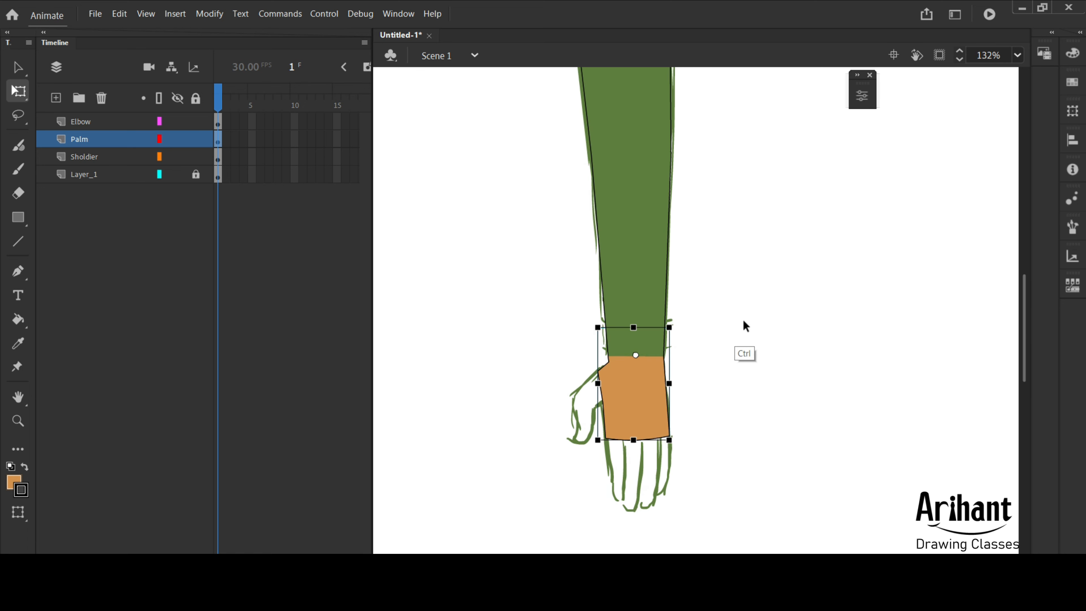
- Select the Palm instance in Scene 1 and copy it
{"action": "left_click_drag", "start_coordinate": [723, 221], "coordinate": [533, 454]}
{"action": "left_click", "coordinate": [631, 317]}
{"action": "left_click", "coordinate": [622, 445]}
{"action": "scroll", "coordinate": [717, 243], "scroll_direction": "up", "scroll_amount": 3}
{"action": "scroll", "coordinate": [717, 243], "scroll_direction": "down", "scroll_amount": 3}
{"action": "left_click", "coordinate": [715, 300]}
{"action": "left_click", "coordinate": [623, 396]}
{"action": "key", "text": "ctrl"}
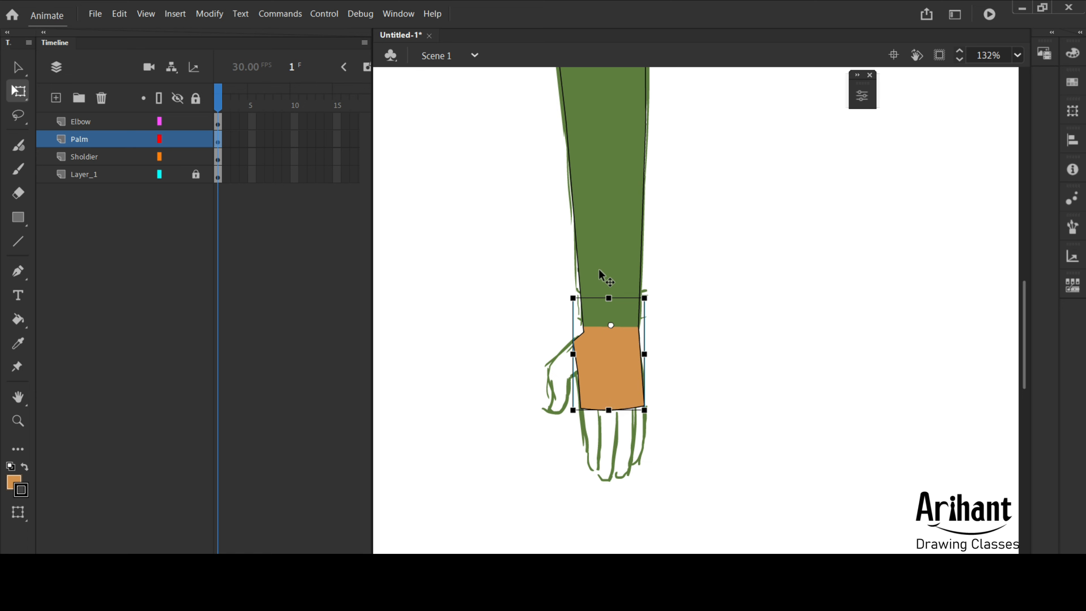
- Open the Elbow symbol, add a new layer and paste the copied Palm instance onto it
{"action": "left_click", "coordinate": [603, 277]}
{"action": "double_click", "coordinate": [608, 289]}
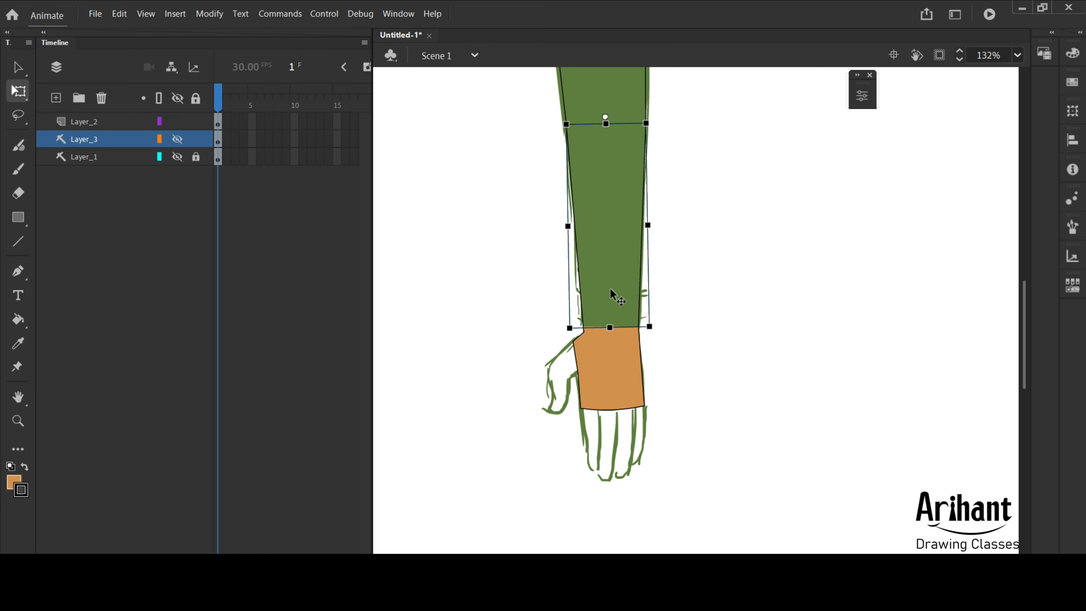
{"action": "key", "text": "ctrl+alt+shift+n"}
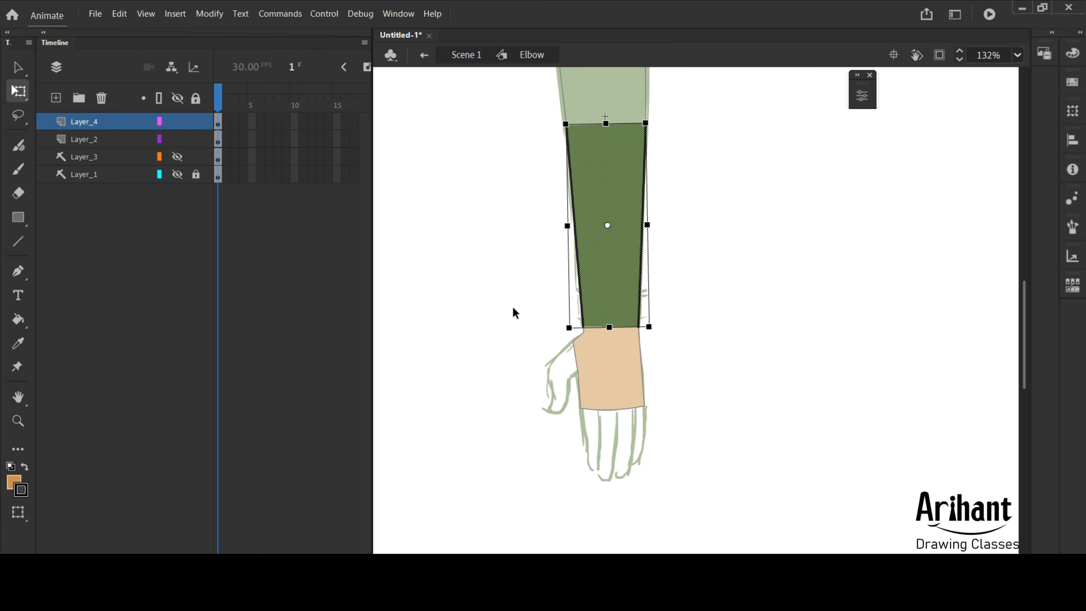
{"action": "key", "text": "ctrl+v"}
{"action": "left_click", "coordinate": [718, 389]}
{"action": "left_click_drag", "start_coordinate": [775, 241], "coordinate": [554, 497]}
{"action": "key", "text": "ctrl+shift+v"}
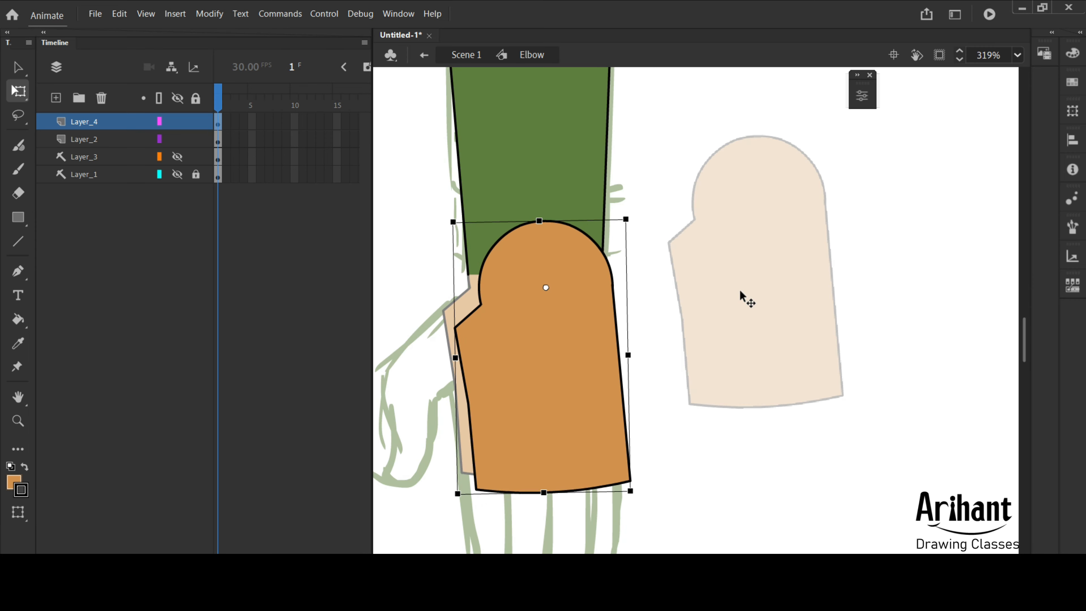
- Align the pasted Palm with the original palm behind it, and test its rotation about the wrist, undoing the test
{"action": "left_click_drag", "start_coordinate": [632, 478], "coordinate": [632, 486]}
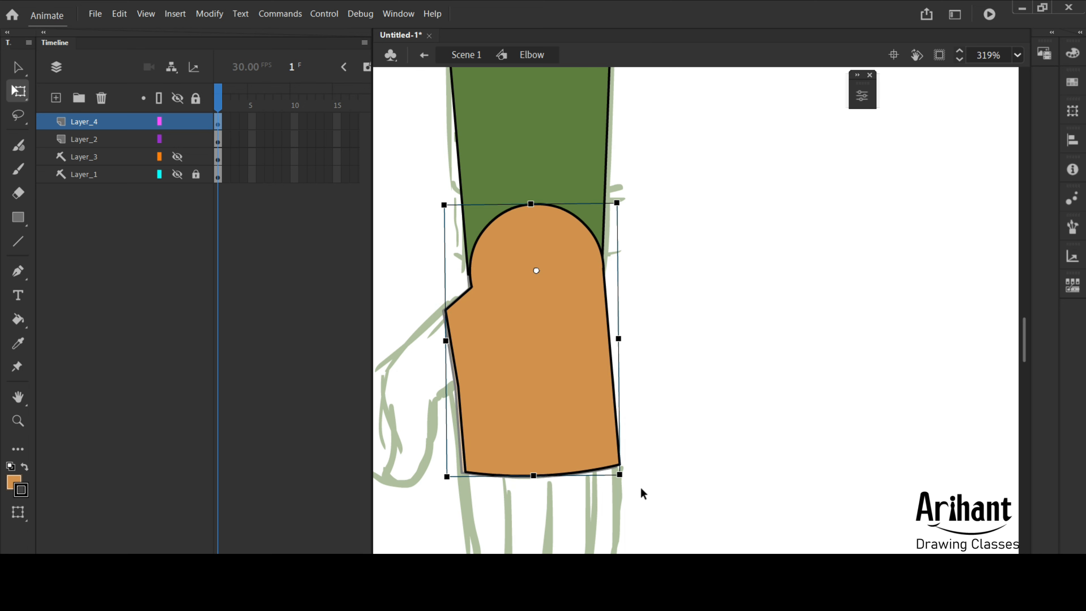
{"action": "key", "text": "Left"}
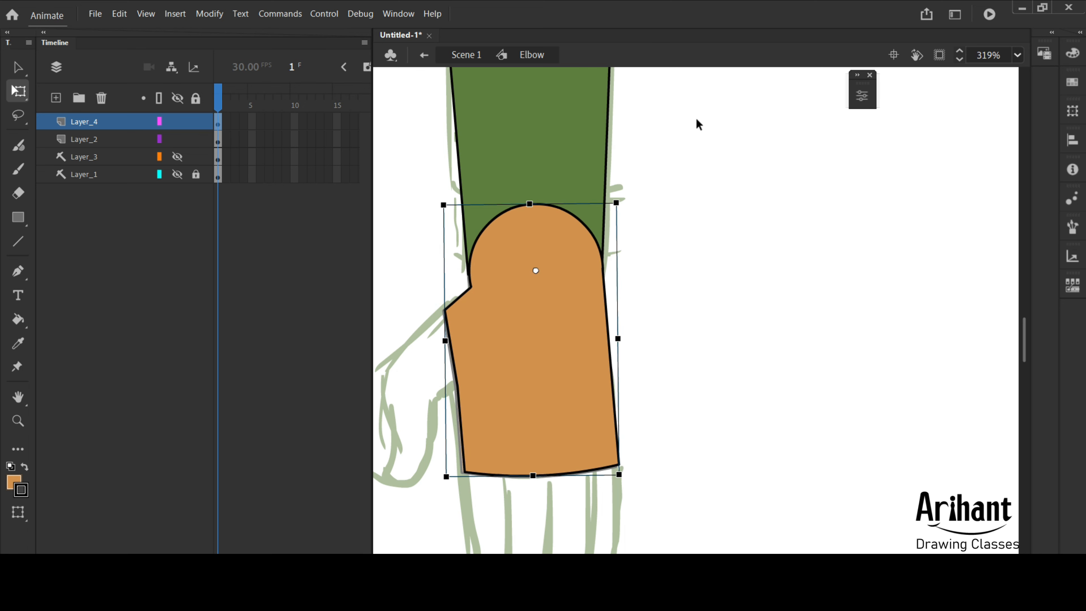
{"action": "key", "text": "Down"}
{"action": "key", "text": "Left"}
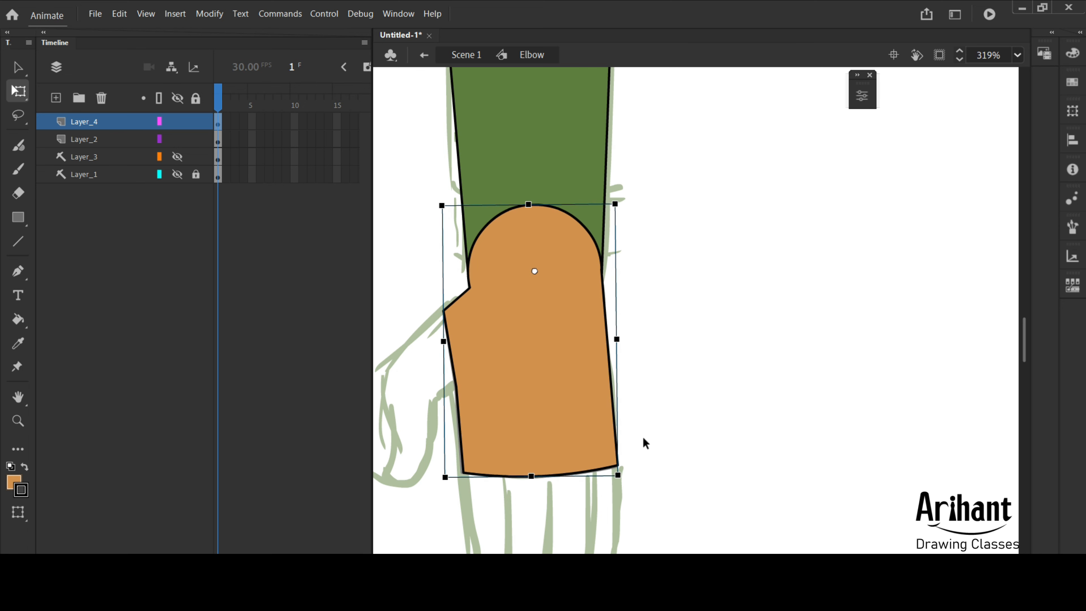
{"action": "left_click_drag", "start_coordinate": [638, 478], "coordinate": [688, 371]}
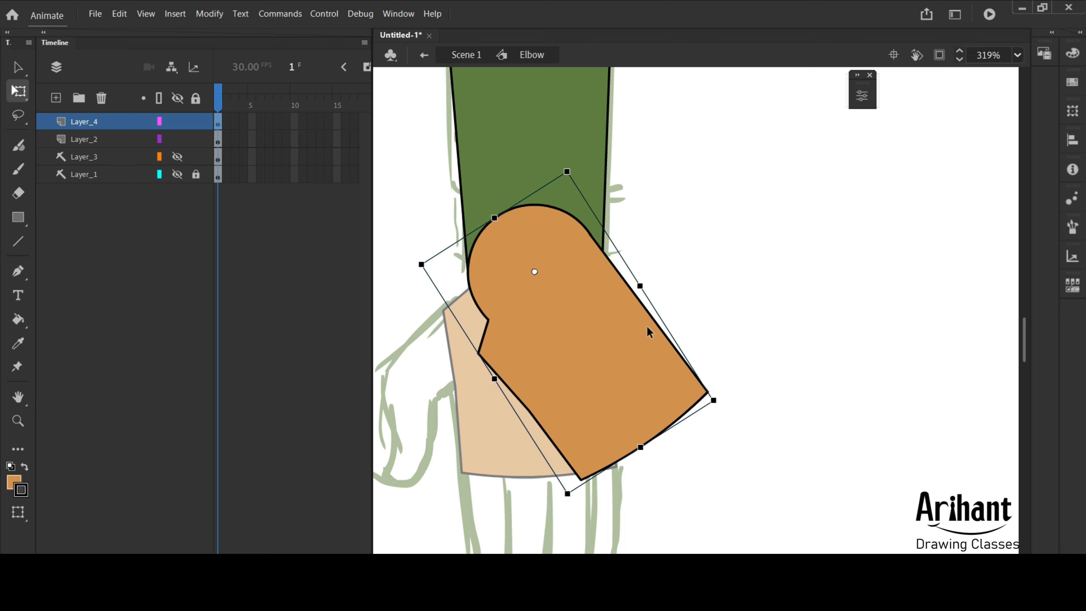
{"action": "key", "text": "ctrl+z"}
- Move Layer_4 with the pasted Palm below Layer_2 in the Elbow symbol and return to Scene 1
{"action": "left_click_drag", "start_coordinate": [94, 120], "coordinate": [108, 157]}
{"action": "left_click", "coordinate": [670, 344]}
{"action": "double_click", "coordinate": [656, 366]}
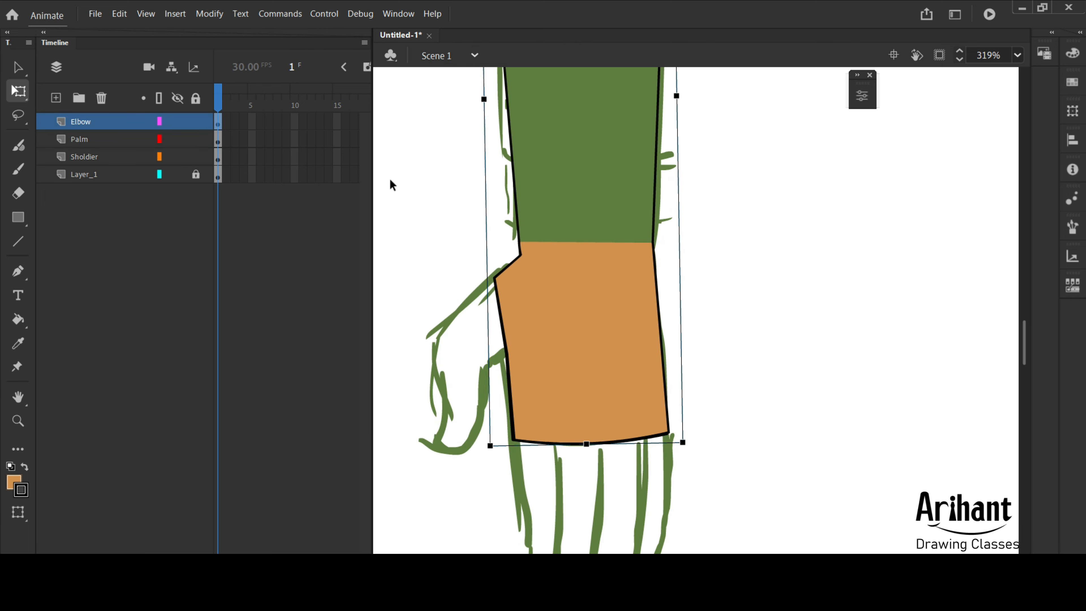
- Turn the Palm layer in Scene 1 into a hidden guide layer and save the file as Advance hand rigging.fla
{"action": "right_click", "coordinate": [103, 140]}
{"action": "left_click", "coordinate": [138, 319]}
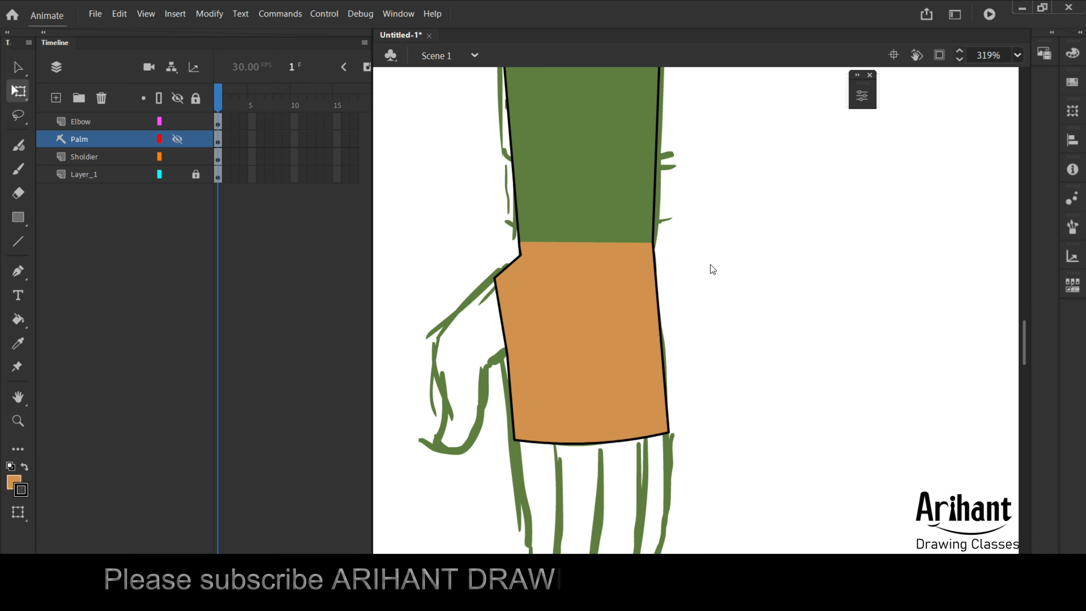
{"action": "key", "text": "ctrl+s"}
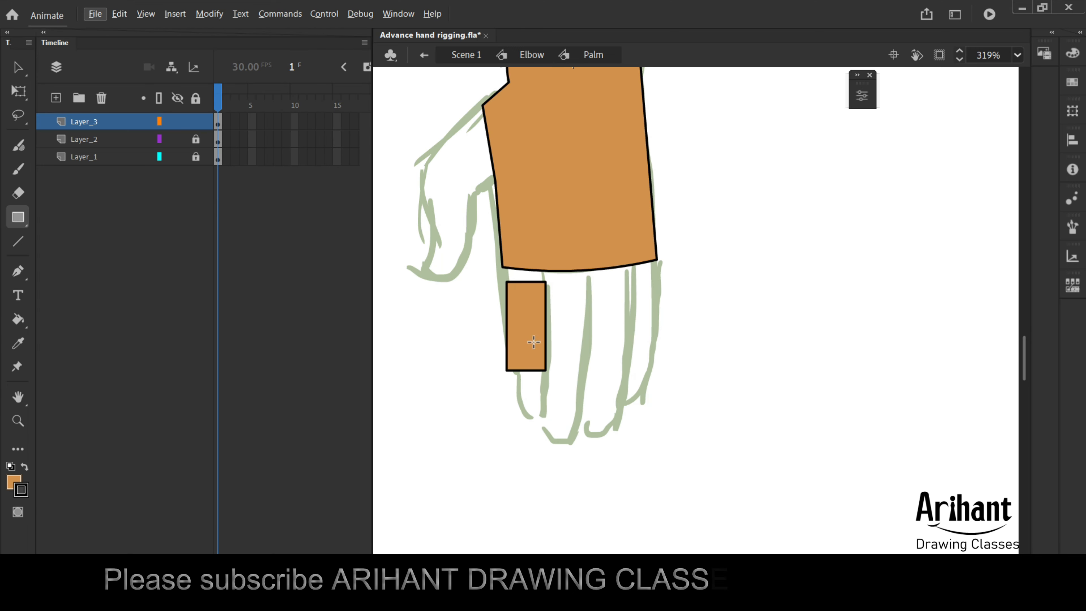
- Combine the orange rectangle below the palm into a drawing object and open it for editing
{"action": "key", "text": "v"}
{"action": "left_click", "coordinate": [531, 341]}
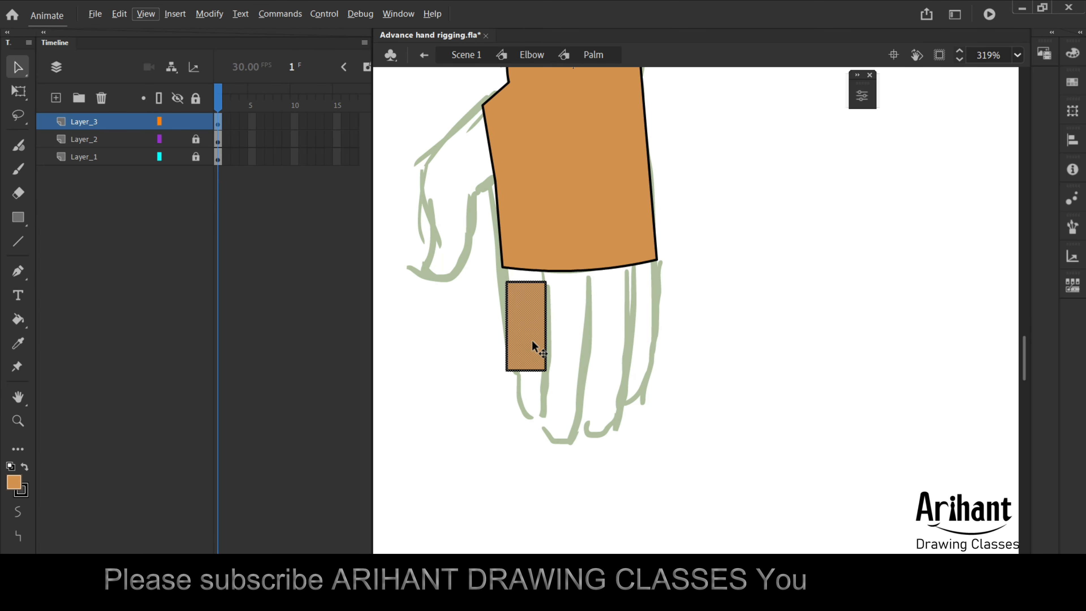
{"action": "left_click", "coordinate": [207, 13]}
{"action": "mouse_move", "coordinate": [251, 151]}
{"action": "left_click", "coordinate": [108, 163]}
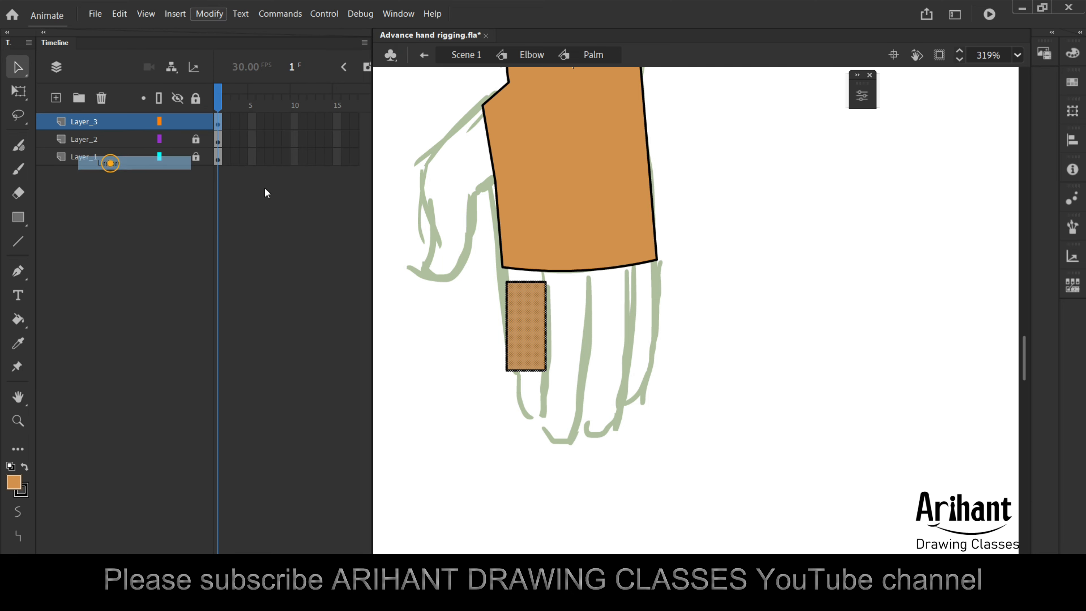
{"action": "double_click", "coordinate": [517, 300]}
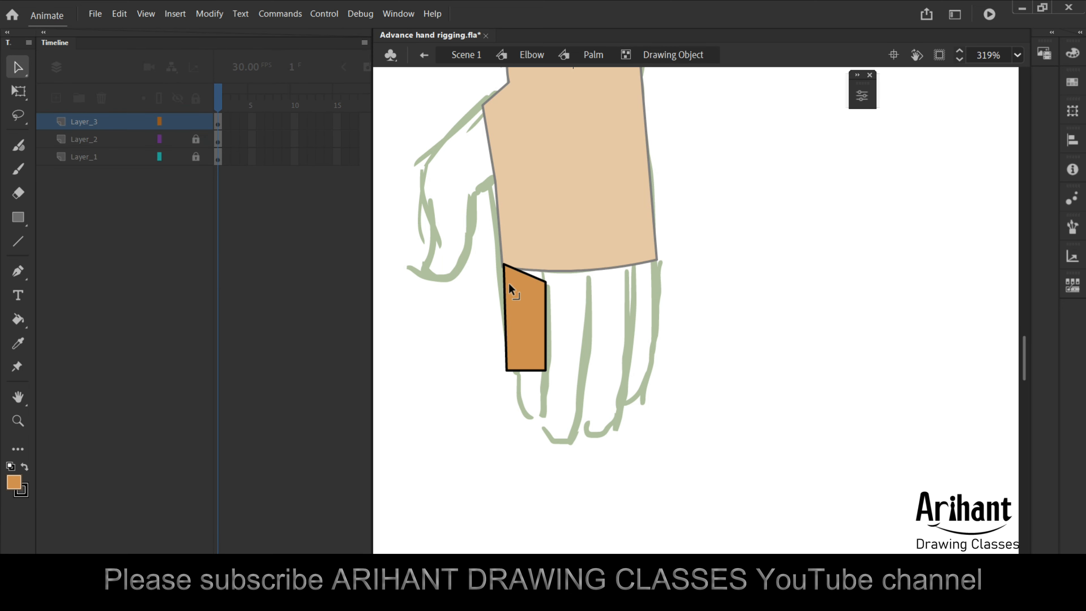
- Stretch the rectangle's corners from the palm edge to the sketched index fingertip and bend its inner edge along the sketch
{"action": "left_click_drag", "start_coordinate": [545, 282], "coordinate": [545, 261]}
{"action": "left_click_drag", "start_coordinate": [547, 370], "coordinate": [544, 424]}
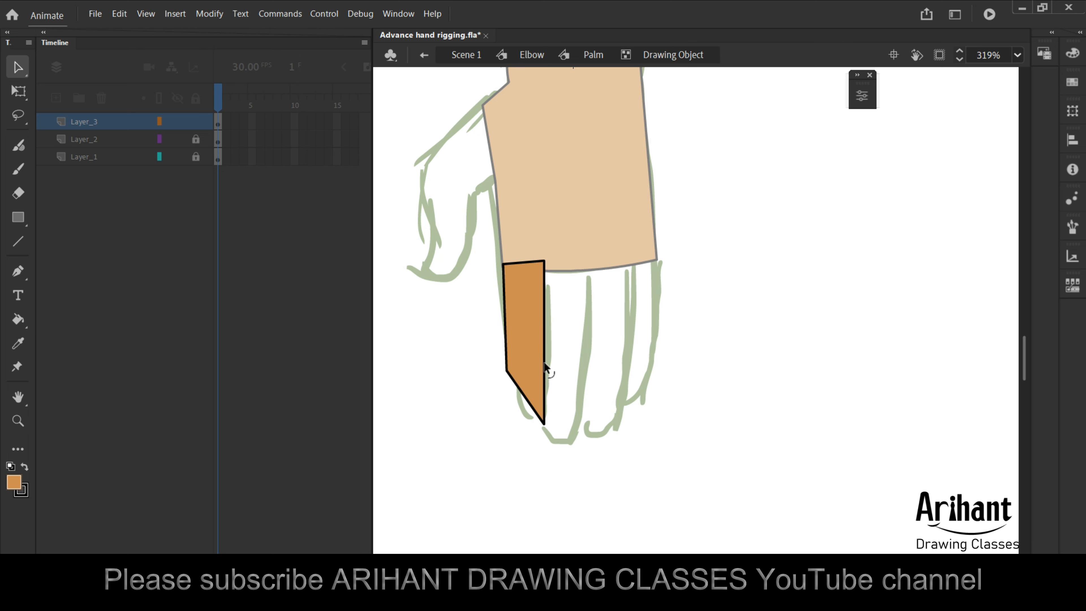
{"action": "left_click_drag", "start_coordinate": [543, 348], "coordinate": [528, 422], "text": "alt"}
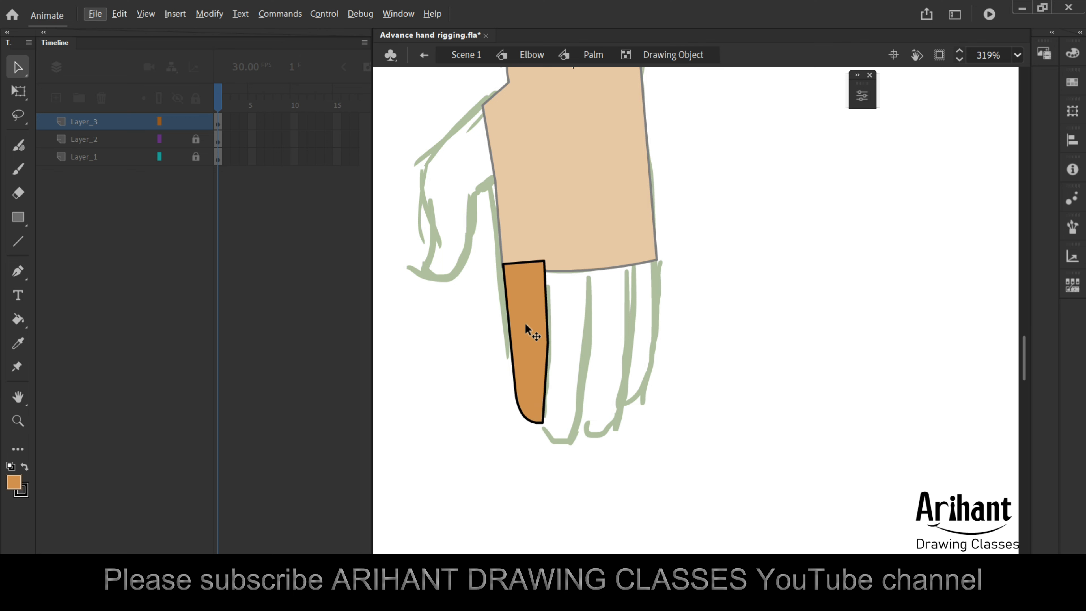
- Round the index fingertip with its anchor points and curve handles, and return to the Palm symbol
{"action": "key", "text": "a"}
{"action": "left_click", "coordinate": [544, 424]}
{"action": "left_click_drag", "start_coordinate": [544, 423], "coordinate": [517, 422], "text": "alt"}
{"action": "left_click", "coordinate": [553, 409]}
{"action": "key", "text": "v"}
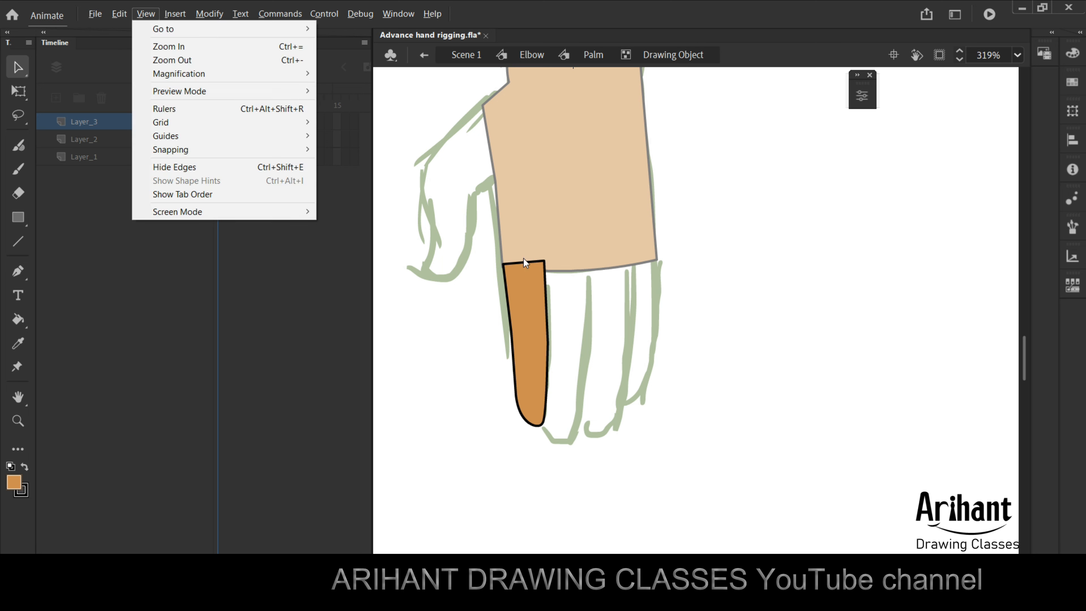
{"action": "left_click", "coordinate": [524, 261]}
{"action": "double_click", "coordinate": [562, 312]}
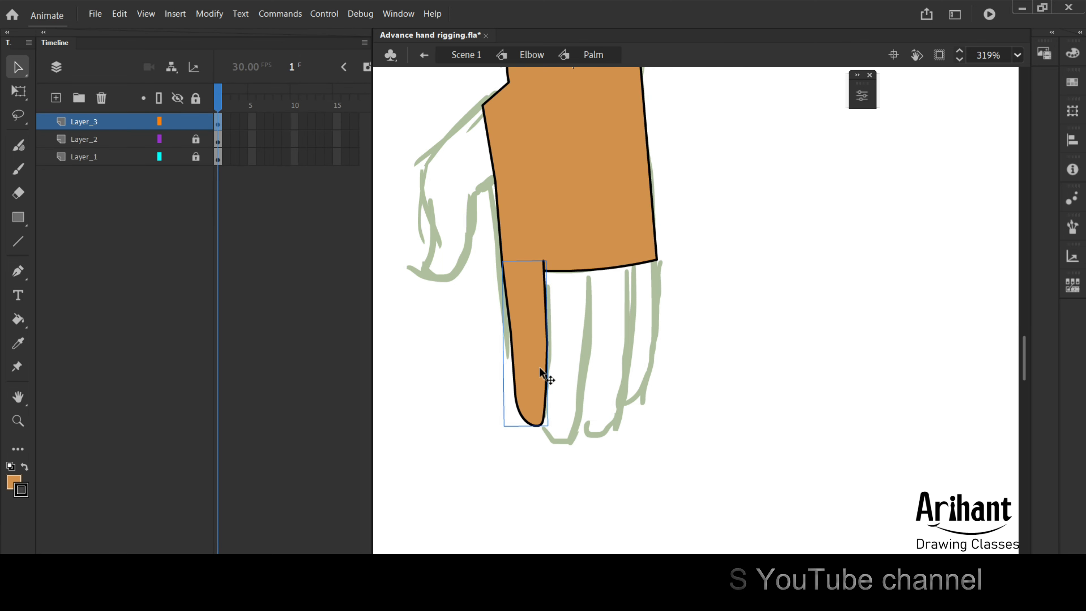
- Duplicate the index finger and position the copy over the middle finger sketch
{"action": "key", "text": "ctrl+d"}
{"action": "left_click_drag", "start_coordinate": [525, 375], "coordinate": [534, 381]}
{"action": "key", "text": "q"}
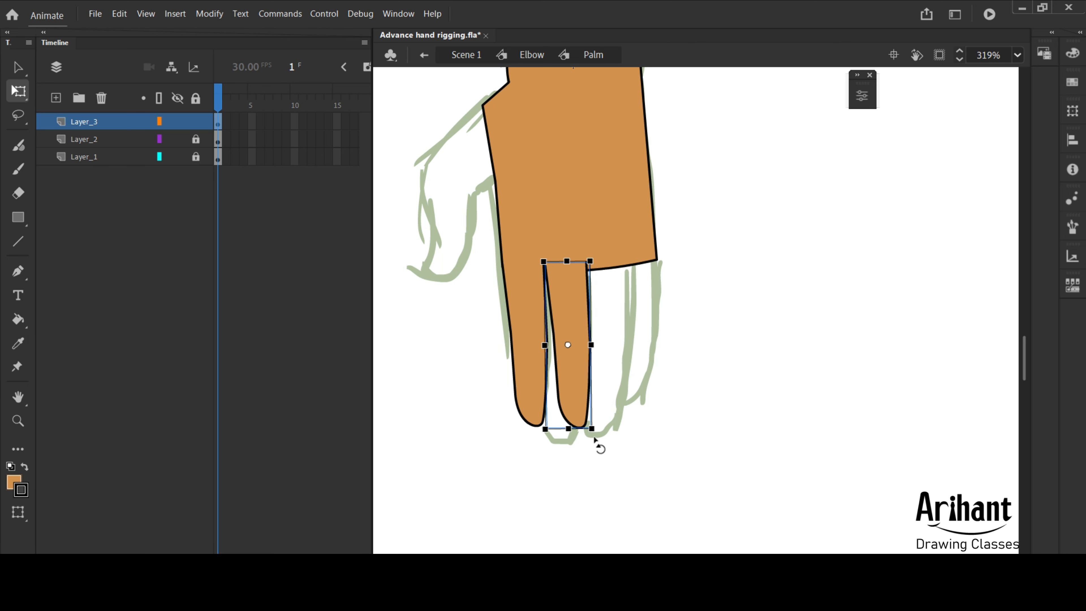
{"action": "key", "text": "v"}
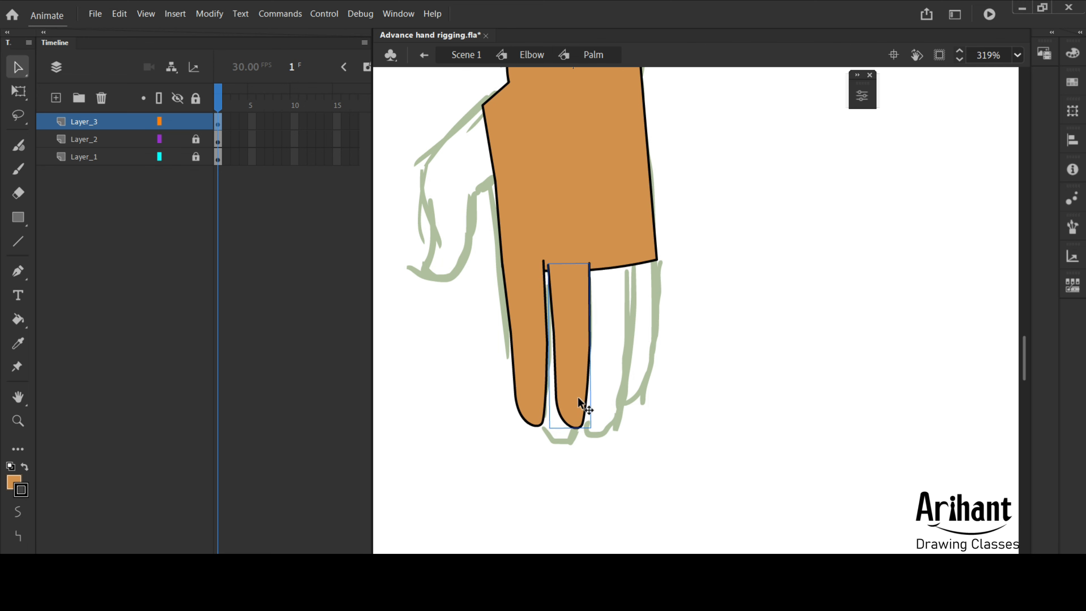
- Reshape the middle finger to meet the index finger, and lengthen and round its tip to match the sketch
{"action": "double_click", "coordinate": [550, 278]}
{"action": "left_click", "coordinate": [548, 267]}
{"action": "left_click_drag", "start_coordinate": [532, 435], "coordinate": [570, 254]}
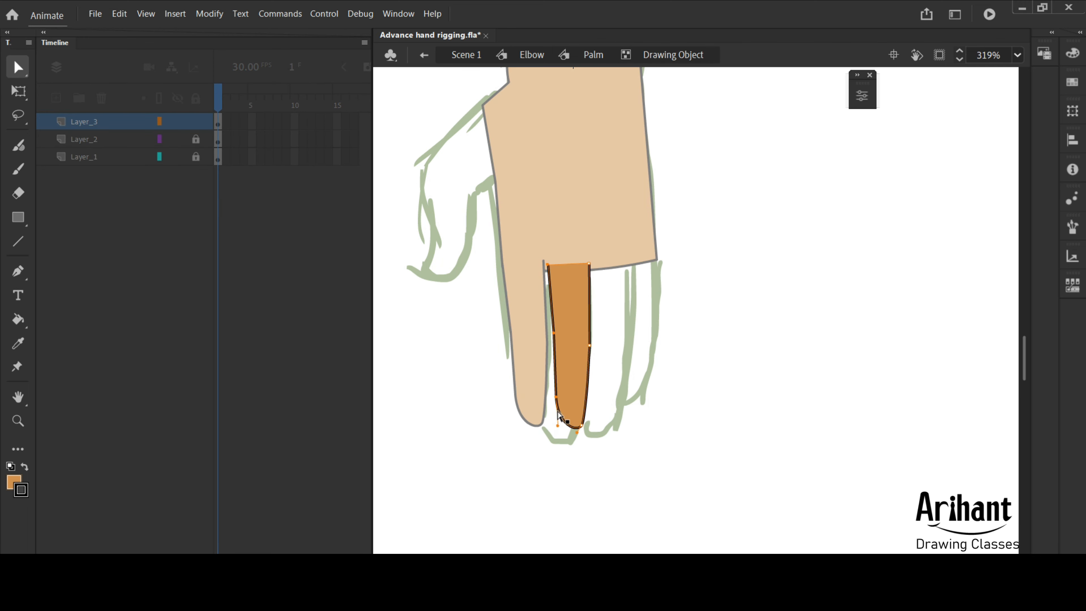
{"action": "left_click_drag", "start_coordinate": [557, 398], "coordinate": [578, 438]}
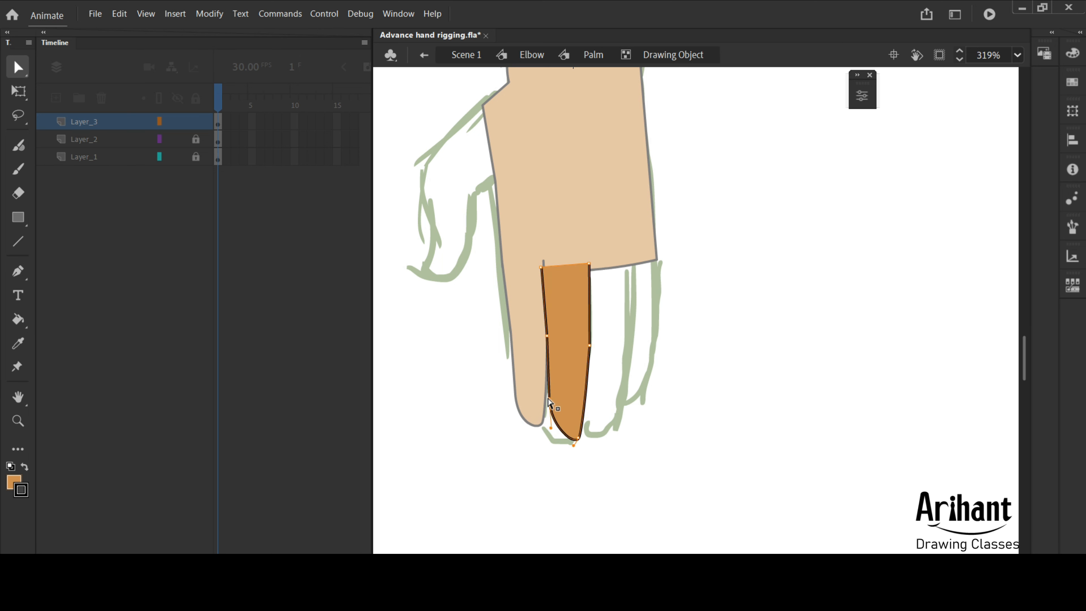
{"action": "left_click_drag", "start_coordinate": [549, 398], "coordinate": [546, 409]}
{"action": "left_click_drag", "start_coordinate": [574, 446], "coordinate": [571, 455]}
{"action": "double_click", "coordinate": [600, 373]}
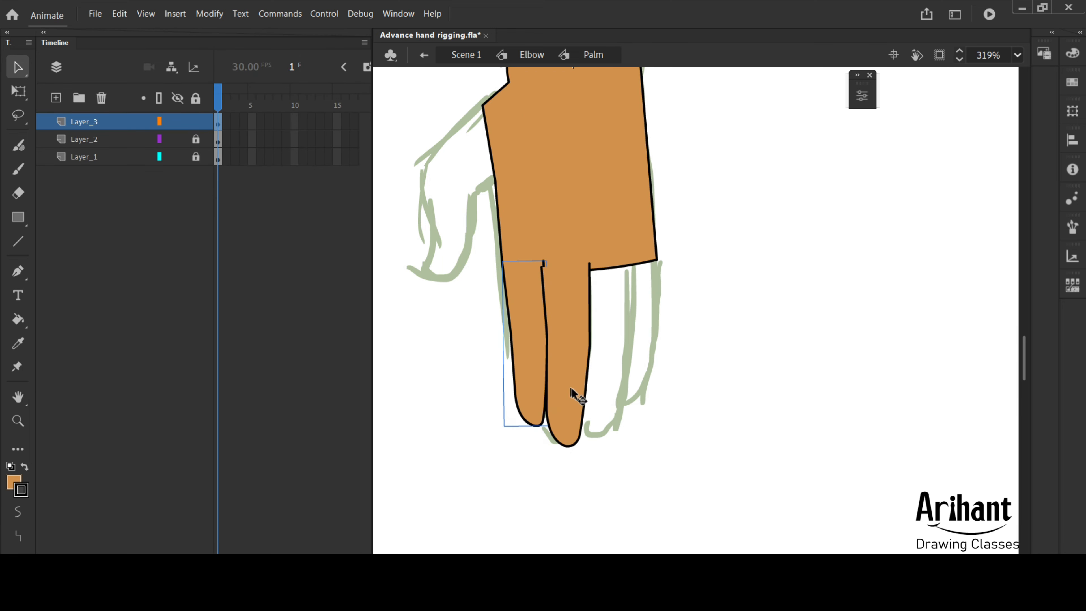
- Widen the index finger by shifting its inner edge toward the middle finger, and return to the Palm symbol
{"action": "double_click", "coordinate": [536, 316]}
{"action": "left_click_drag", "start_coordinate": [574, 238], "coordinate": [537, 428]}
{"action": "left_click_drag", "start_coordinate": [549, 346], "coordinate": [555, 345]}
{"action": "key", "text": "v"}
{"action": "double_click", "coordinate": [604, 367]}
- Duplicate the index finger and place the rotated copy over the ring finger sketch
{"action": "left_click", "coordinate": [579, 367]}
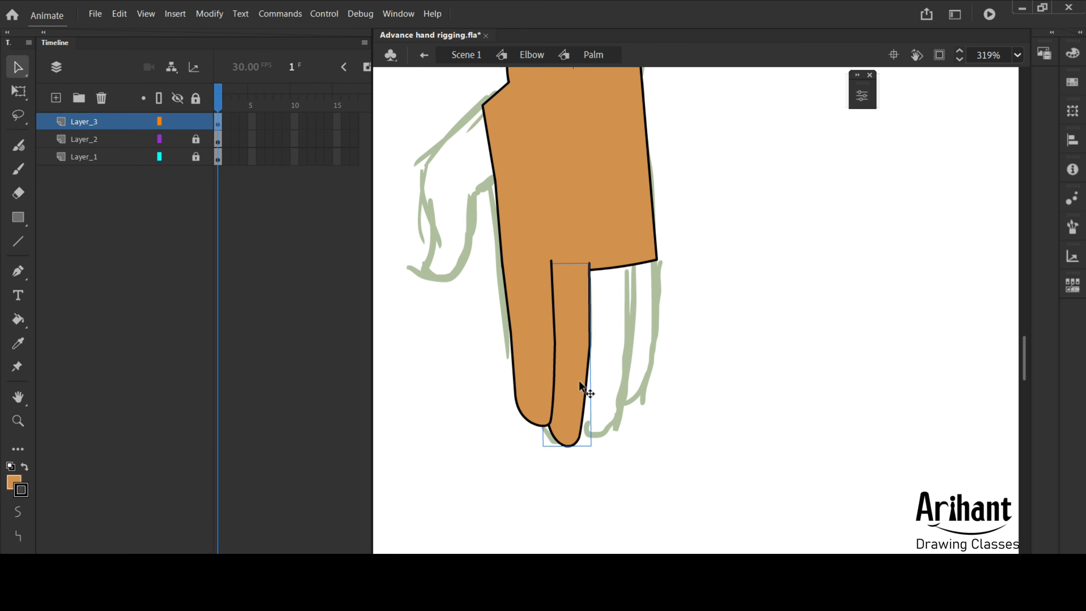
{"action": "left_click", "coordinate": [530, 377]}
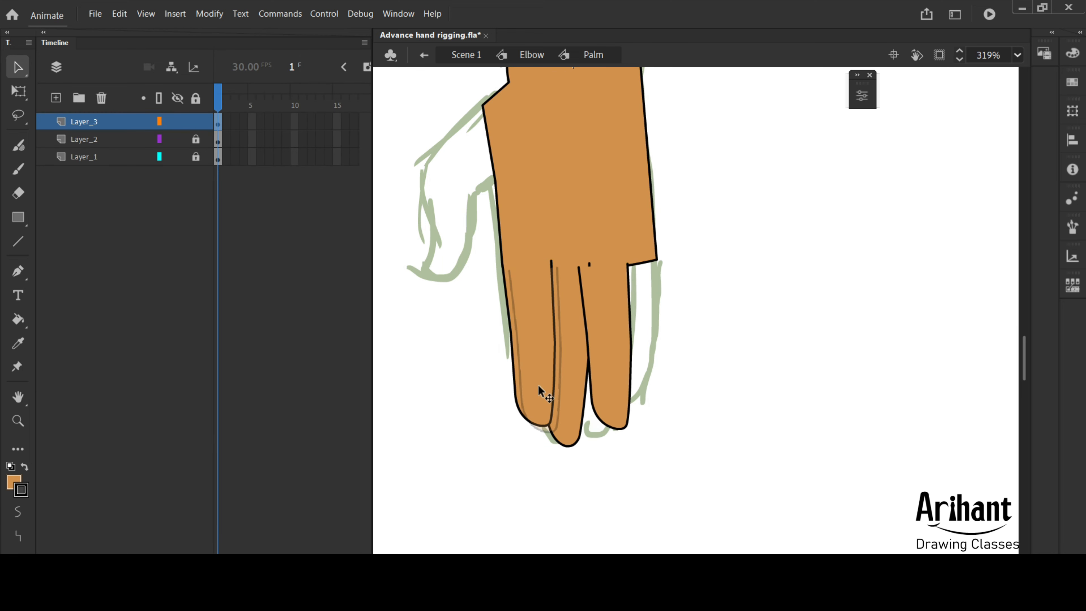
{"action": "left_click", "coordinate": [612, 376]}
{"action": "key", "text": "q"}
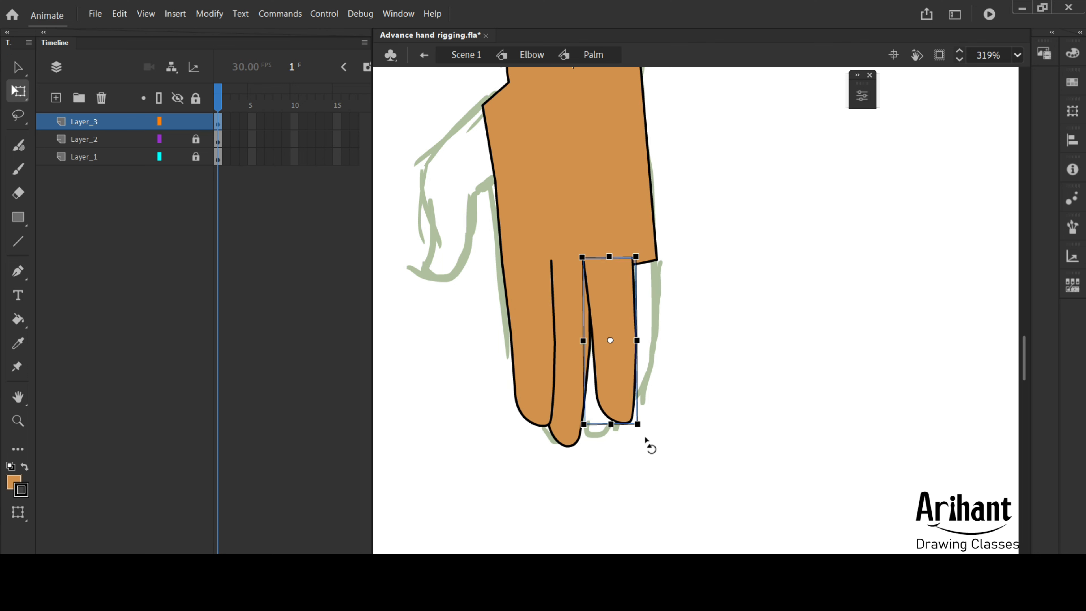
{"action": "key", "text": "v"}
{"action": "left_click_drag", "start_coordinate": [621, 424], "coordinate": [617, 423]}
- Reshape the ring finger's edge and rounded tip to follow the sketch, meeting the middle finger
{"action": "double_click", "coordinate": [618, 424]}
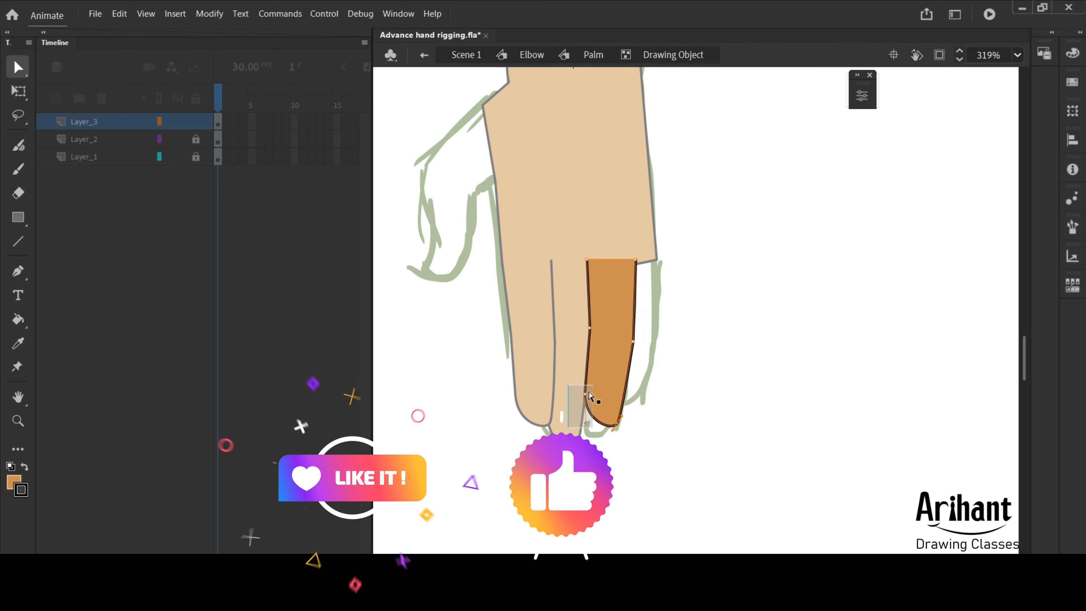
{"action": "left_click_drag", "start_coordinate": [586, 394], "coordinate": [613, 424]}
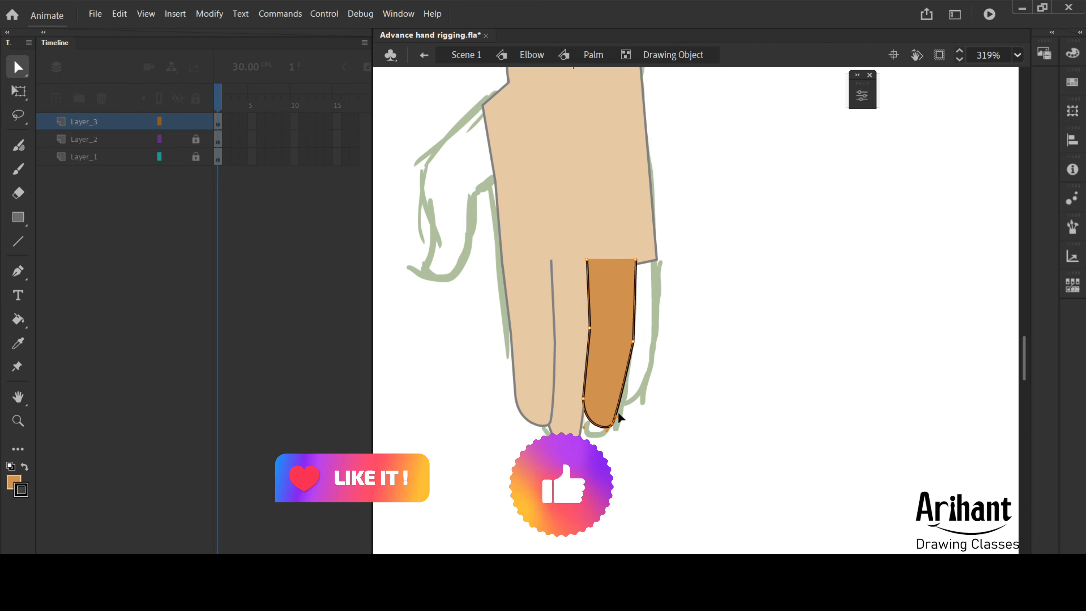
{"action": "double_click", "coordinate": [646, 338]}
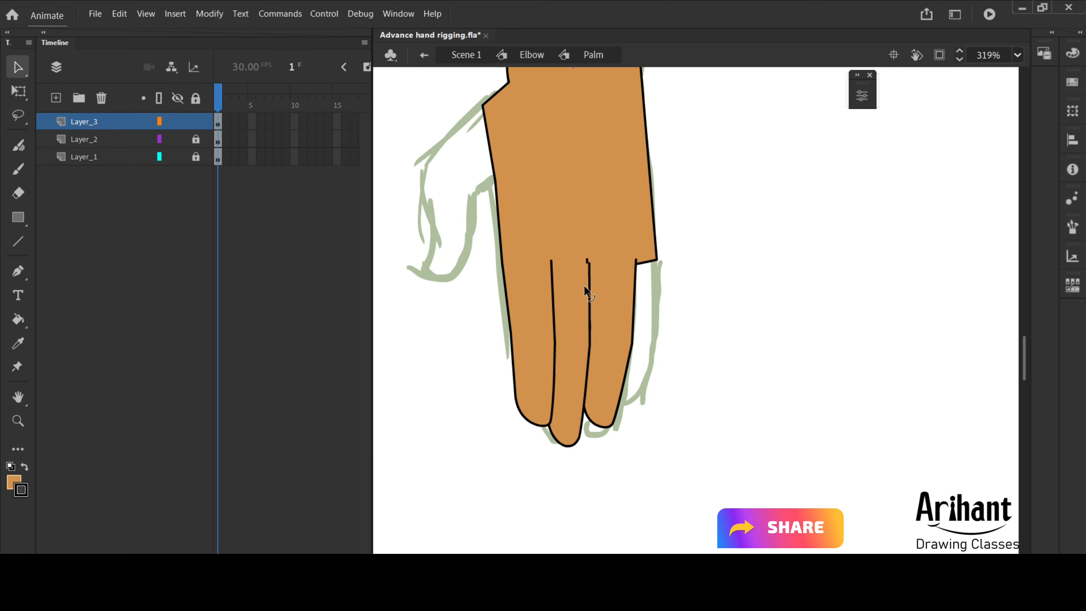
- Clean up the line between the middle and ring fingers, and place a rotated copy of the ring finger over the little finger sketch
{"action": "double_click", "coordinate": [588, 274]}
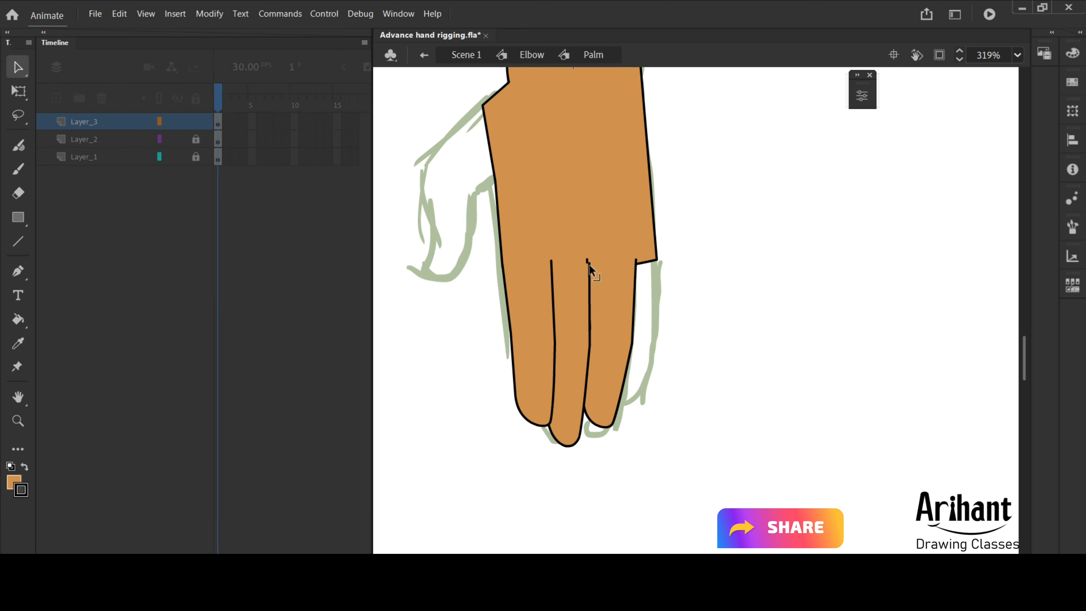
{"action": "double_click", "coordinate": [696, 346]}
{"action": "left_click", "coordinate": [586, 358]}
{"action": "left_click_drag", "start_coordinate": [586, 359], "coordinate": [616, 353]}
{"action": "key", "text": "ctrl+d"}
{"action": "key", "text": "q"}
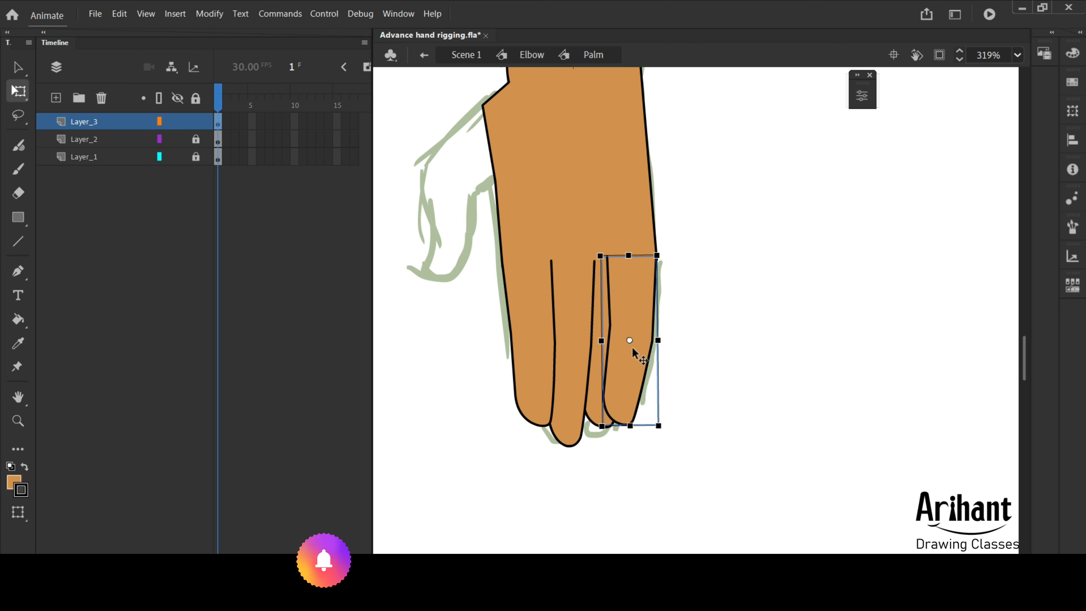
{"action": "left_click_drag", "start_coordinate": [668, 448], "coordinate": [673, 449]}
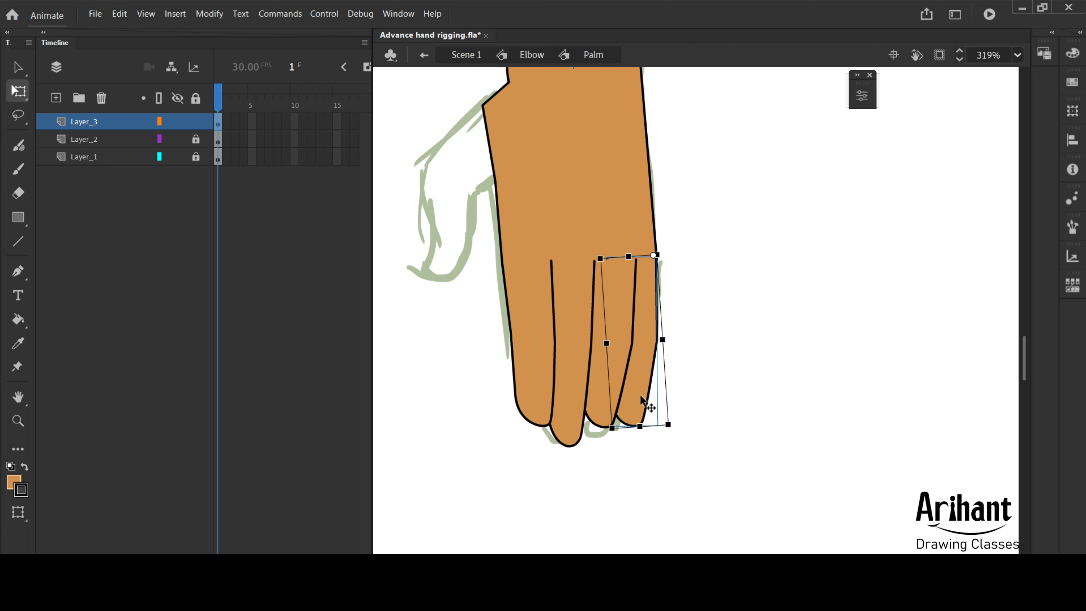
- Shorten the little finger's tip and adjust its outer edge to follow the sketch, and return to the Palm symbol
{"action": "double_click", "coordinate": [640, 395]}
{"action": "key", "text": "v"}
{"action": "left_click_drag", "start_coordinate": [644, 427], "coordinate": [644, 420]}
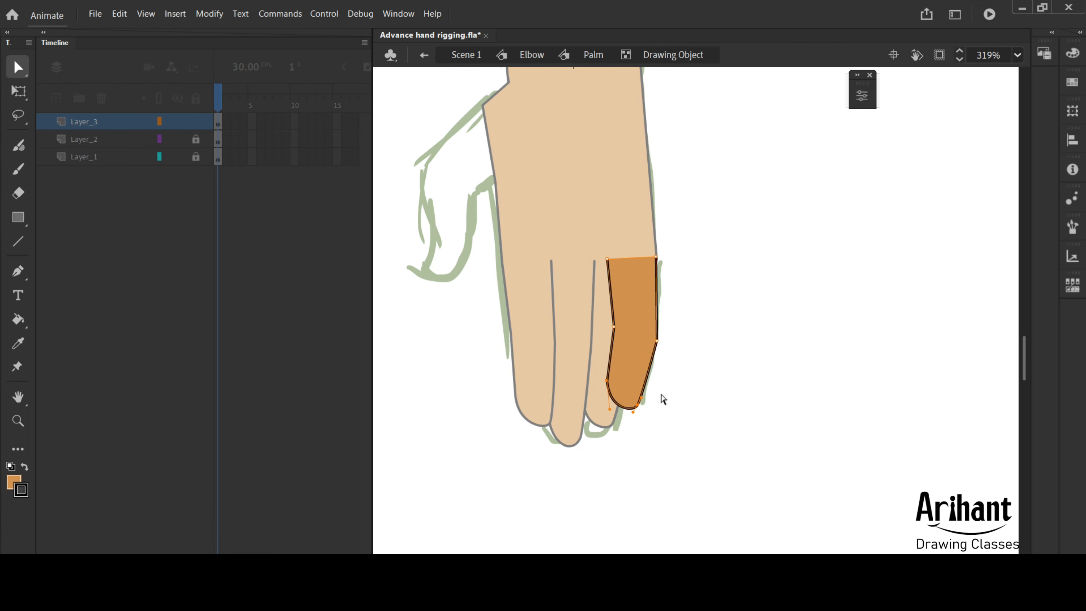
{"action": "left_click_drag", "start_coordinate": [656, 327], "coordinate": [655, 336]}
{"action": "key", "text": "v"}
{"action": "double_click", "coordinate": [685, 341]}
{"action": "left_click", "coordinate": [706, 325]}
- Remove the stray stroke fragment at the base of the little finger's drawing object, and return to the Palm symbol
{"action": "left_click_drag", "start_coordinate": [575, 224], "coordinate": [601, 275]}
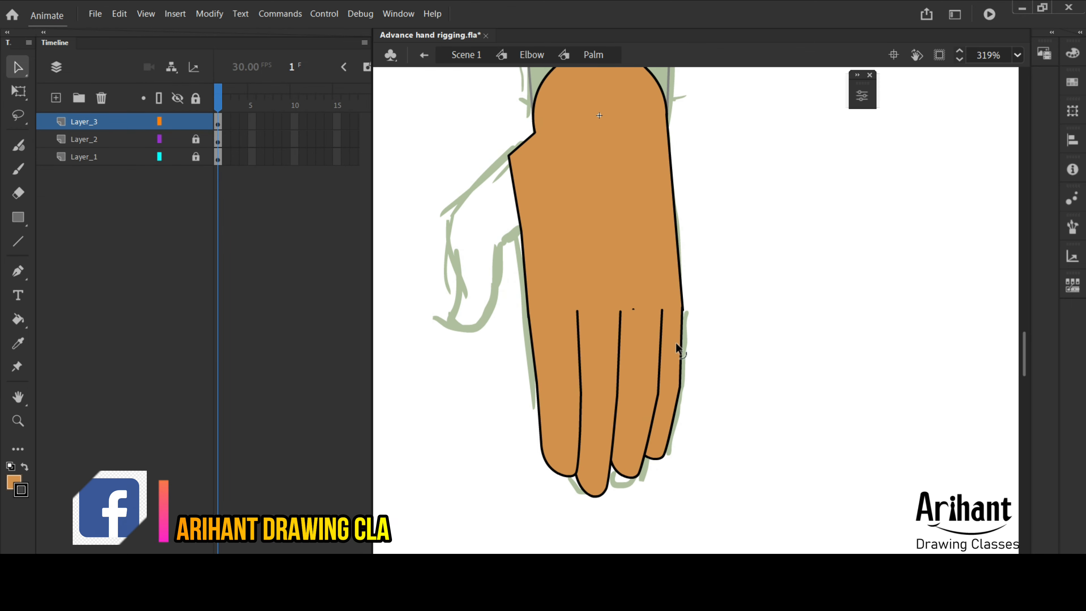
{"action": "double_click", "coordinate": [676, 342]}
{"action": "left_click_drag", "start_coordinate": [634, 311], "coordinate": [636, 319]}
{"action": "double_click", "coordinate": [726, 316]}
{"action": "left_click", "coordinate": [727, 315]}
- Draw a filled rectangle over the thumb sketch, convert it to a drawing object, and move it to the palm's thumb-side edge
{"action": "left_click_drag", "start_coordinate": [562, 283], "coordinate": [667, 316]}
{"action": "key", "text": "r"}
{"action": "mouse_move", "coordinate": [585, 239]}
{"action": "left_mouse_down"}
{"action": "mouse_move", "coordinate": [626, 324]}
{"action": "mouse_move", "coordinate": [571, 303]}
{"action": "left_mouse_up"}
{"action": "key", "text": "v"}
{"action": "left_click", "coordinate": [607, 288]}
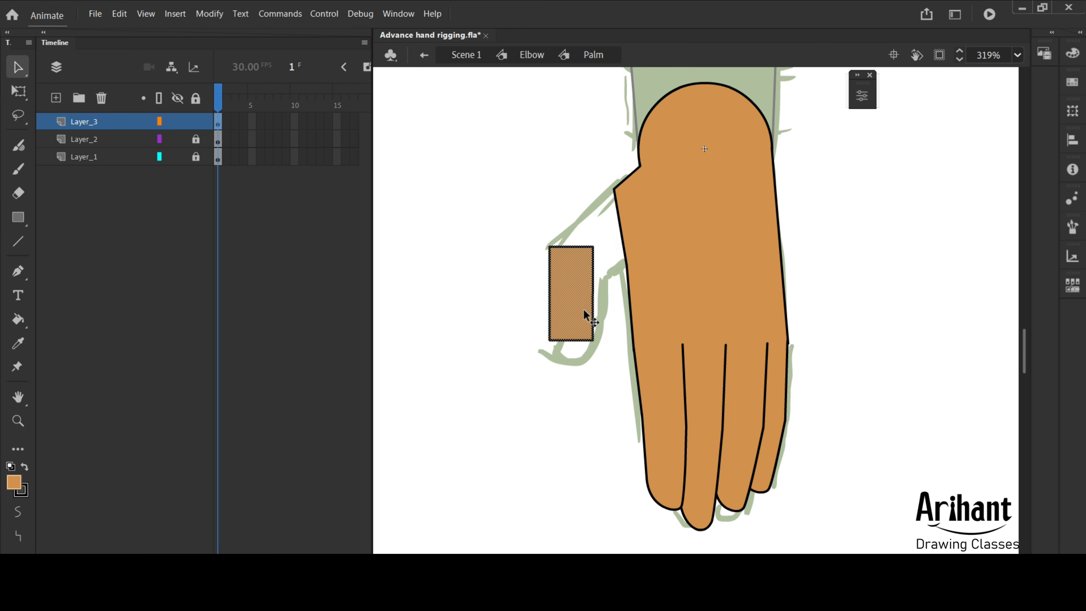
{"action": "left_click", "coordinate": [209, 13]}
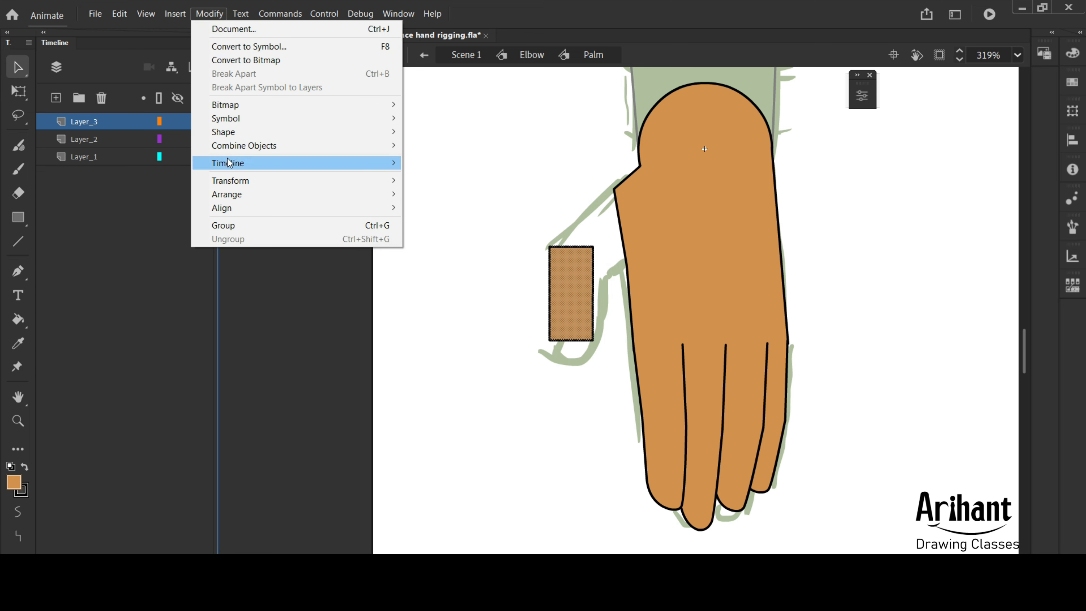
{"action": "mouse_move", "coordinate": [239, 146]}
{"action": "left_click", "coordinate": [120, 164]}
{"action": "left_click_drag", "start_coordinate": [571, 291], "coordinate": [632, 247]}
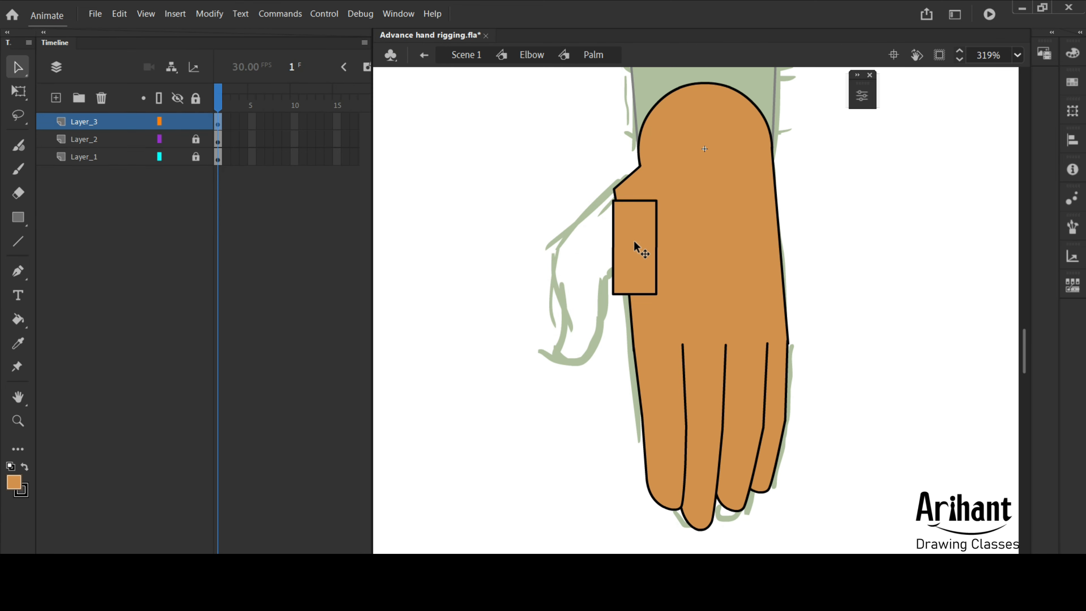
- Reshape the rectangle's corners and edges into a curved thumb outline that follows the sketch and overlaps the palm
{"action": "double_click", "coordinate": [634, 240]}
{"action": "mouse_move", "coordinate": [613, 201]}
{"action": "left_mouse_down"}
{"action": "mouse_move", "coordinate": [616, 187]}
{"action": "mouse_move", "coordinate": [565, 239]}
{"action": "left_mouse_up"}
{"action": "left_click_drag", "start_coordinate": [589, 268], "coordinate": [560, 303]}
{"action": "left_click_drag", "start_coordinate": [564, 239], "coordinate": [560, 265]}
{"action": "left_click_drag", "start_coordinate": [615, 294], "coordinate": [572, 366]}
{"action": "left_click_drag", "start_coordinate": [589, 352], "coordinate": [556, 335]}
{"action": "left_click_drag", "start_coordinate": [629, 320], "coordinate": [599, 317]}
{"action": "left_click_drag", "start_coordinate": [592, 358], "coordinate": [591, 351]}
{"action": "left_click_drag", "start_coordinate": [652, 292], "coordinate": [603, 285]}
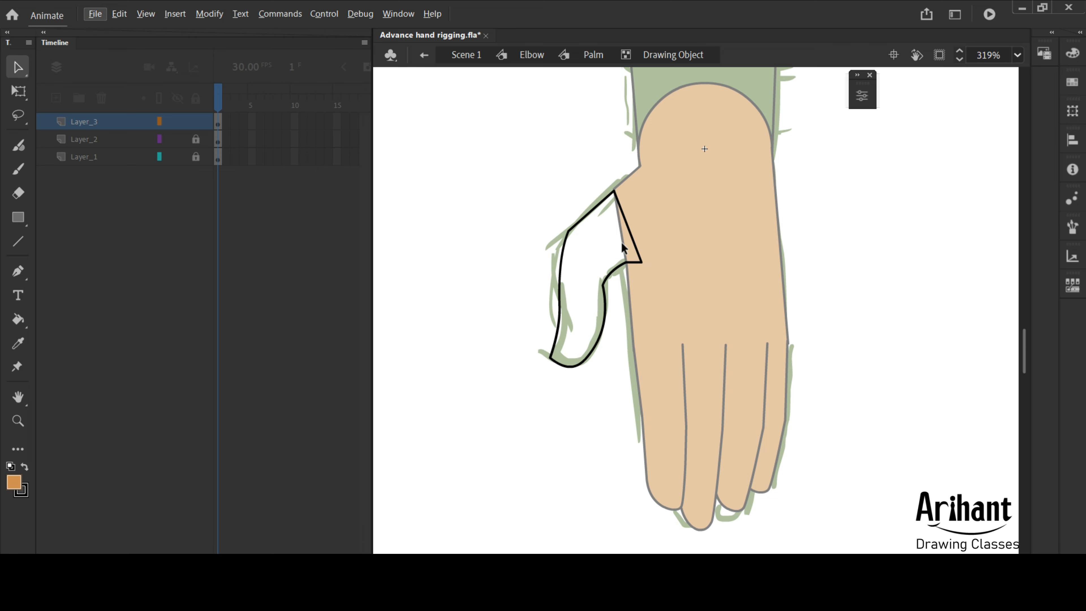
- Fill the thumb with the skin color, remove its outline inside the palm, and return to the Palm symbol
{"action": "key", "text": "l"}
{"action": "key", "text": "k"}
{"action": "left_click", "coordinate": [604, 253]}
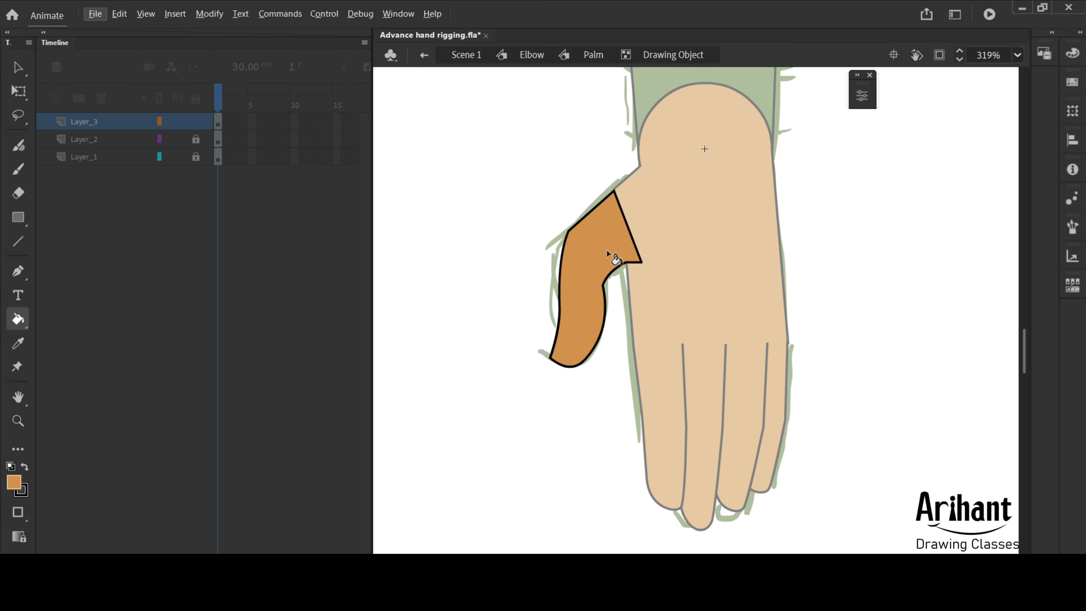
{"action": "key", "text": "v"}
{"action": "key", "text": "ctrl"}
{"action": "double_click", "coordinate": [624, 312]}
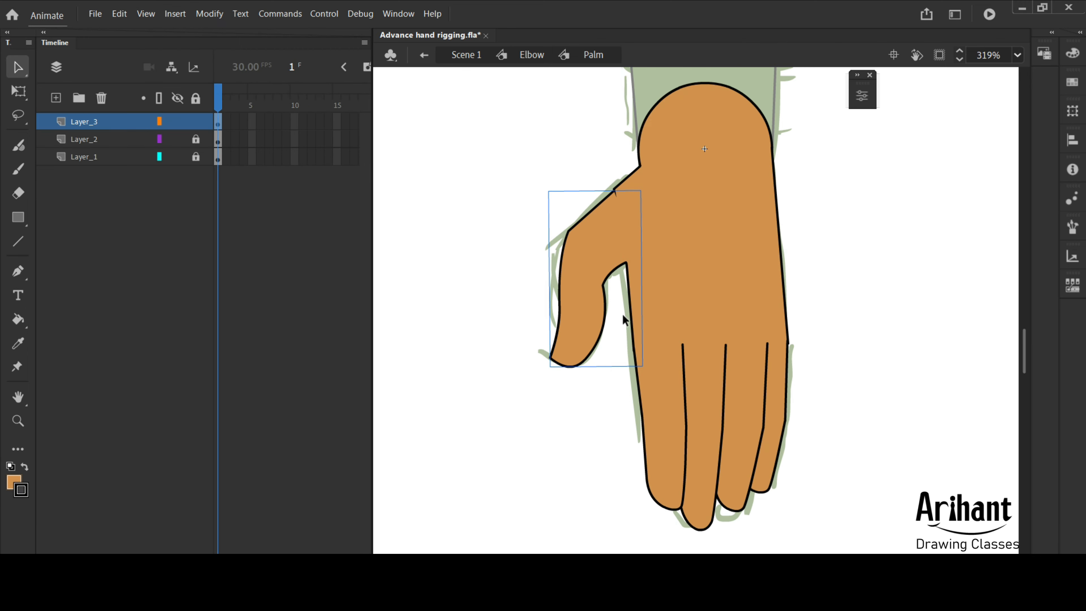
- Join the thumb's upper edge smoothly to the wrist outline, and save the file
{"action": "double_click", "coordinate": [610, 214]}
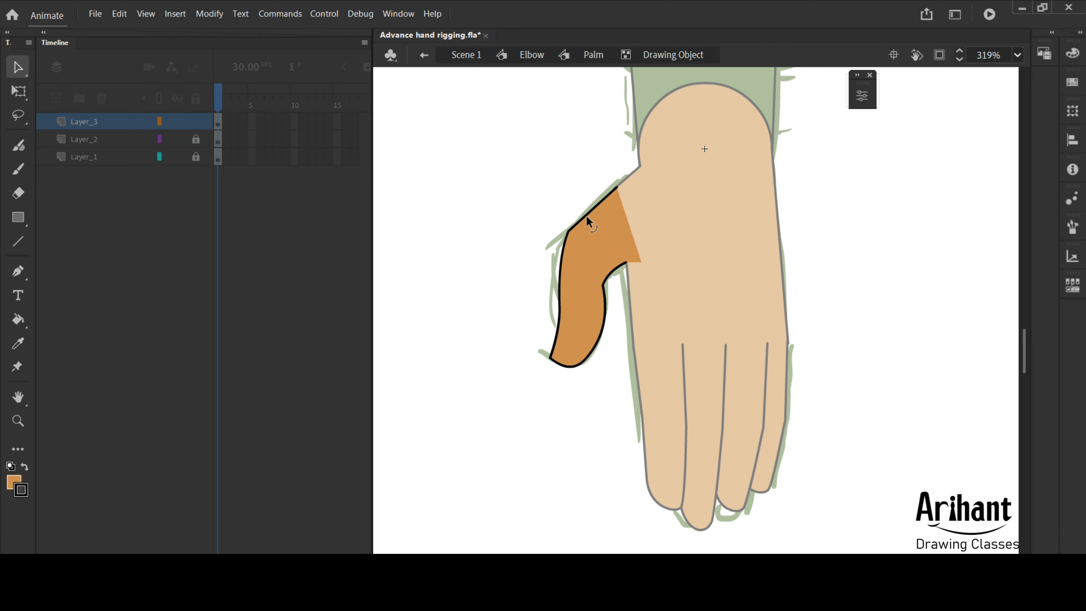
{"action": "double_click", "coordinate": [622, 271]}
{"action": "left_click", "coordinate": [514, 369]}
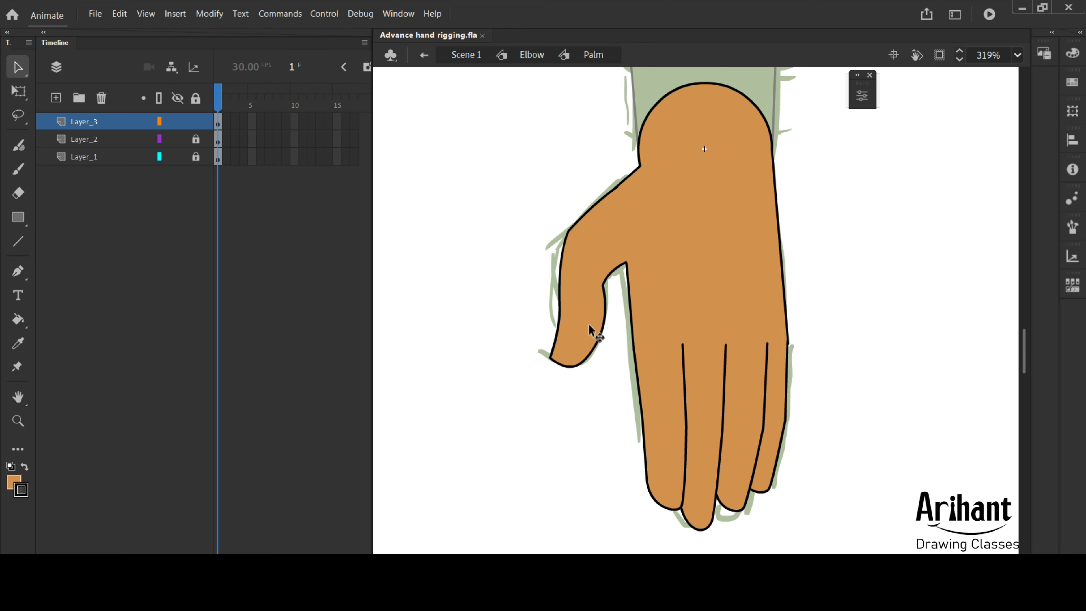
- Add a new layer and draw a short crease line extending the palm's edge above the thumb web
{"action": "key", "text": "n"}
{"action": "key", "text": "ctrl+alt+shift+l"}
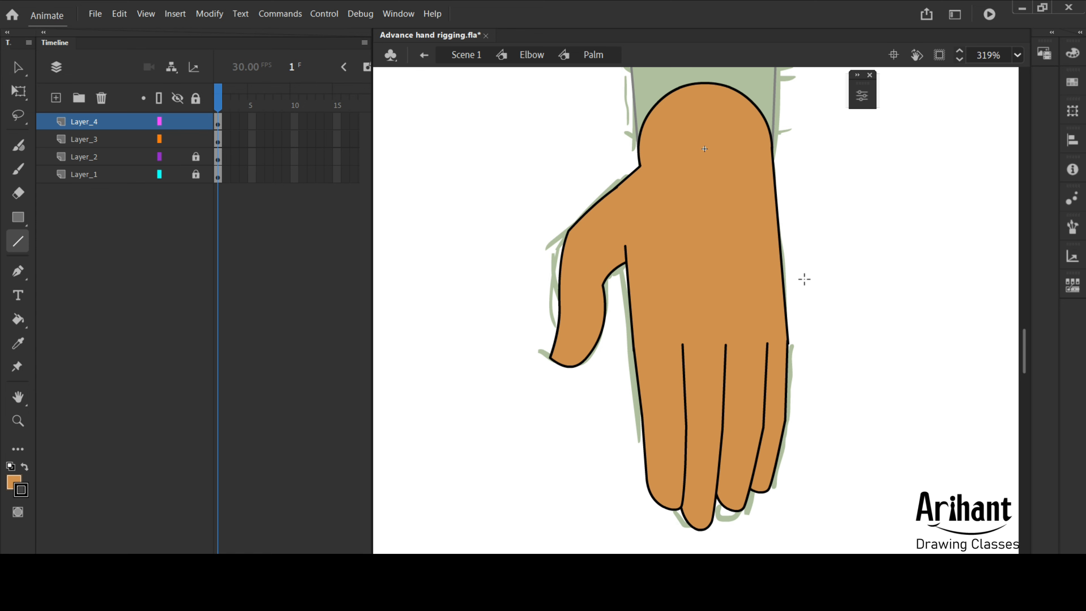
{"action": "key", "text": "v"}
- Return to Scene 1 and rotate the forearm about the elbow until it points almost horizontally
{"action": "double_click", "coordinate": [821, 262]}
{"action": "left_click", "coordinate": [832, 258]}
{"action": "left_click_drag", "start_coordinate": [739, 196], "coordinate": [722, 326]}
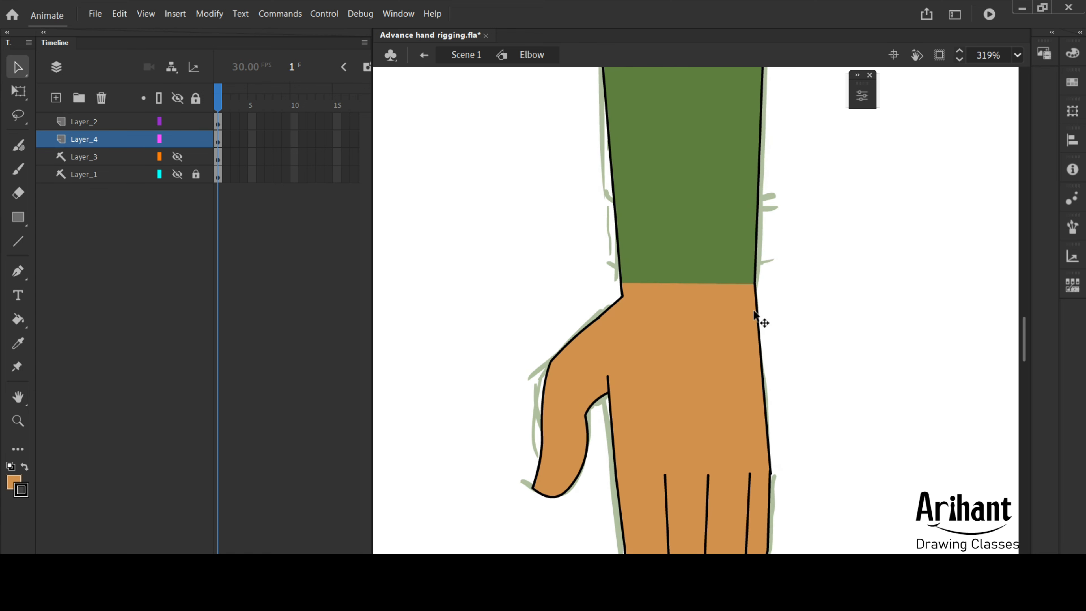
{"action": "key", "text": "ctrl+minus"}
{"action": "key", "text": "ctrl+minus"}
{"action": "double_click", "coordinate": [764, 323]}
{"action": "key", "text": "q"}
{"action": "mouse_move", "coordinate": [736, 406]}
{"action": "left_mouse_down"}
{"action": "mouse_move", "coordinate": [687, 410]}
{"action": "mouse_move", "coordinate": [486, 266]}
{"action": "mouse_move", "coordinate": [837, 360]}
{"action": "mouse_move", "coordinate": [916, 159]}
{"action": "mouse_move", "coordinate": [503, 302]}
{"action": "mouse_move", "coordinate": [496, 291]}
{"action": "mouse_move", "coordinate": [873, 320]}
{"action": "mouse_move", "coordinate": [913, 138]}
{"action": "left_mouse_up"}
{"action": "key", "text": "ctrl+z"}
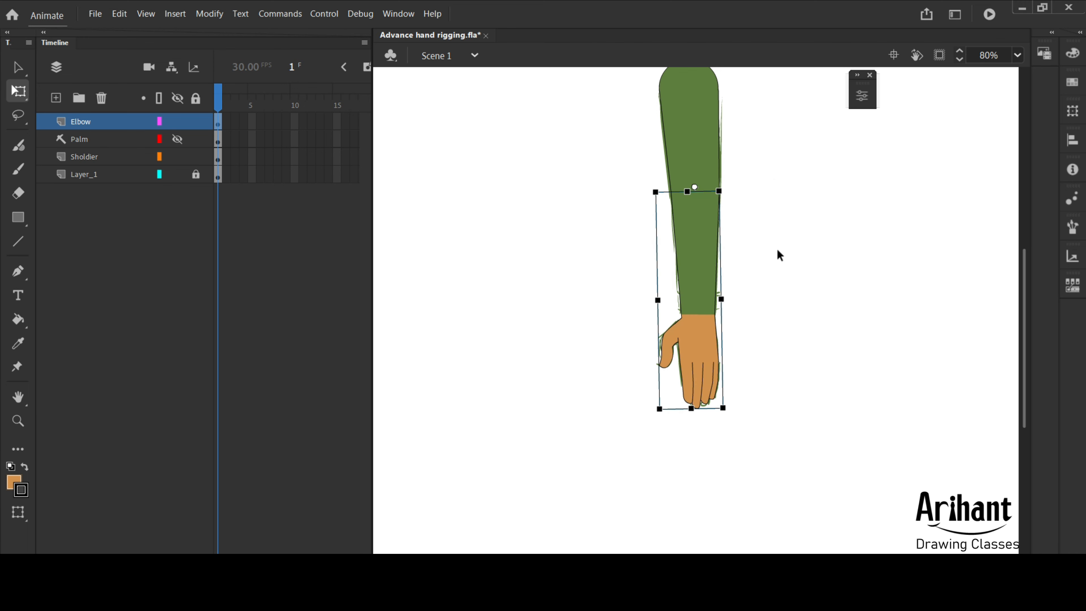
{"action": "left_click_drag", "start_coordinate": [735, 409], "coordinate": [618, 311]}
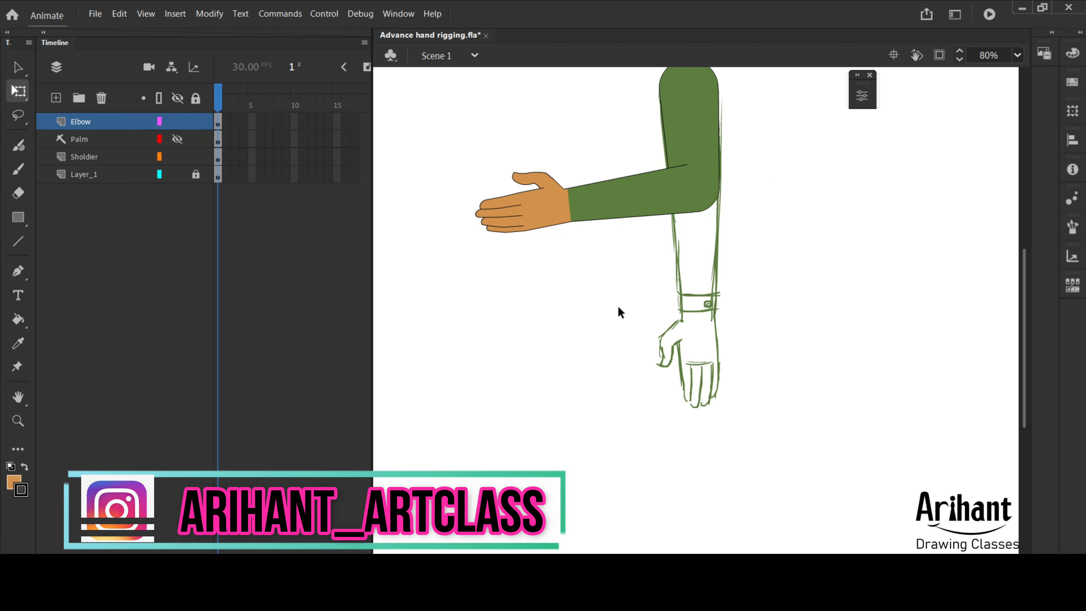
- Set the brush color to red and paint a curved double-headed arrow around the elbow
{"action": "key", "text": "b"}
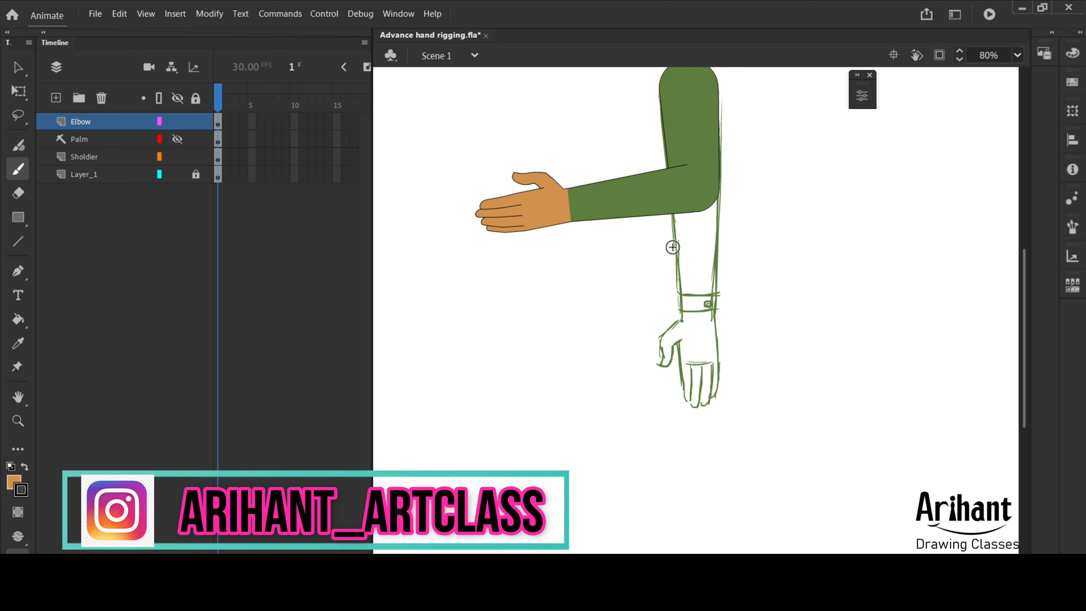
{"action": "left_click", "coordinate": [14, 482]}
{"action": "left_click", "coordinate": [76, 390]}
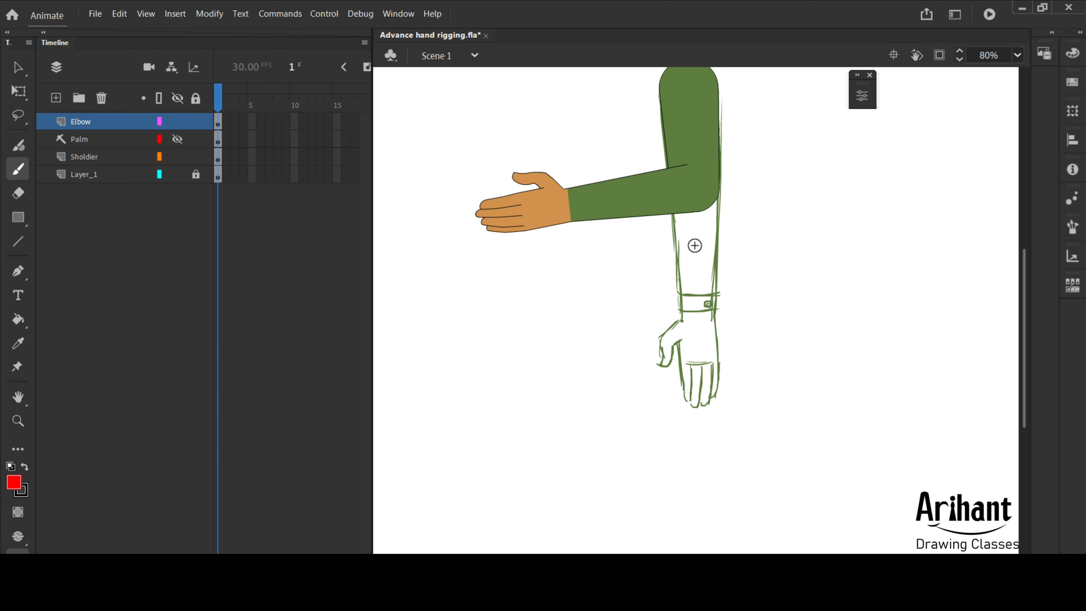
{"action": "left_click_drag", "start_coordinate": [650, 225], "coordinate": [743, 167]}
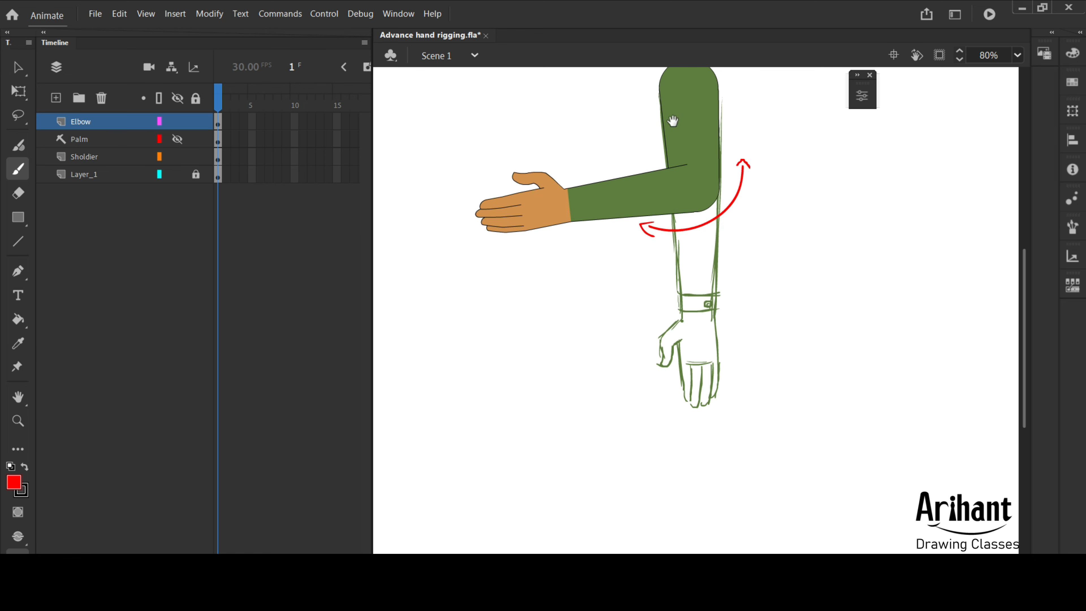
{"action": "left_click_drag", "start_coordinate": [673, 121], "coordinate": [681, 198]}
{"action": "key", "text": "c"}
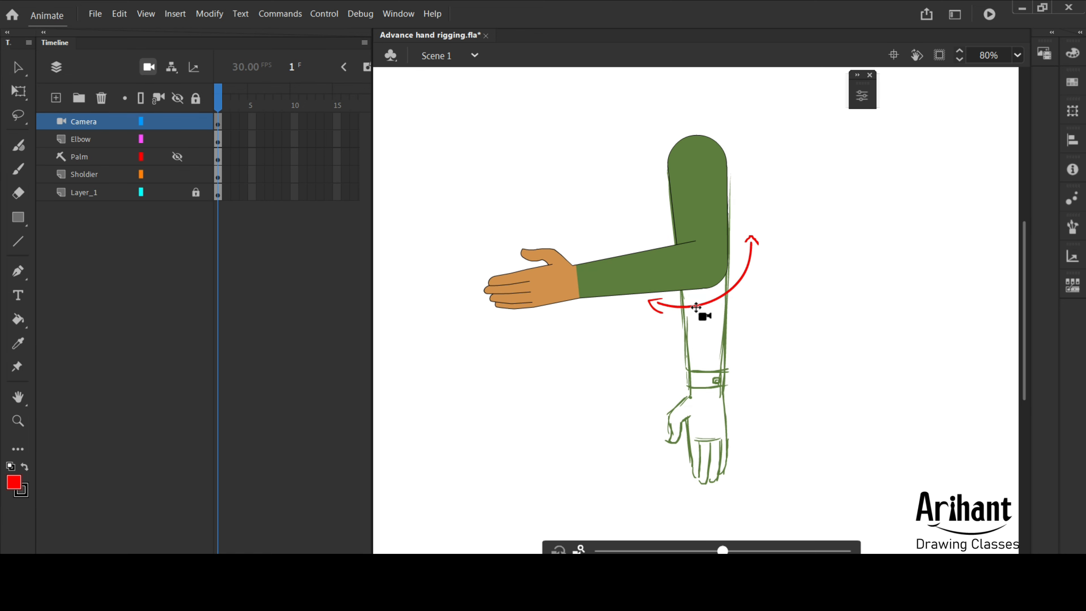
{"action": "left_click", "coordinate": [101, 98]}
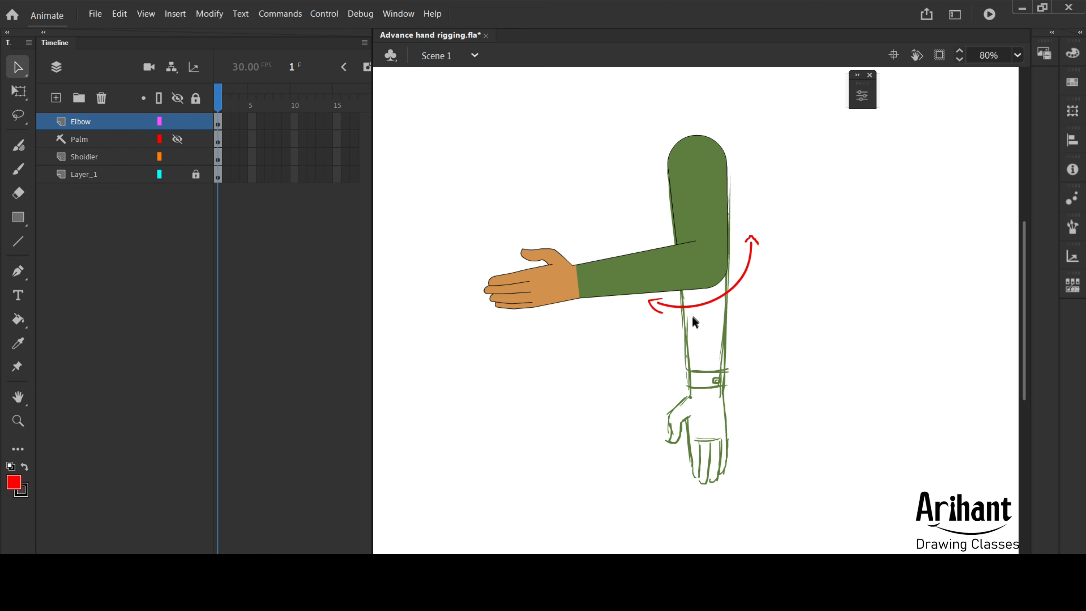
- Hide the sketch layer Layer_1 and make it a guide layer
{"action": "right_click", "coordinate": [112, 171]}
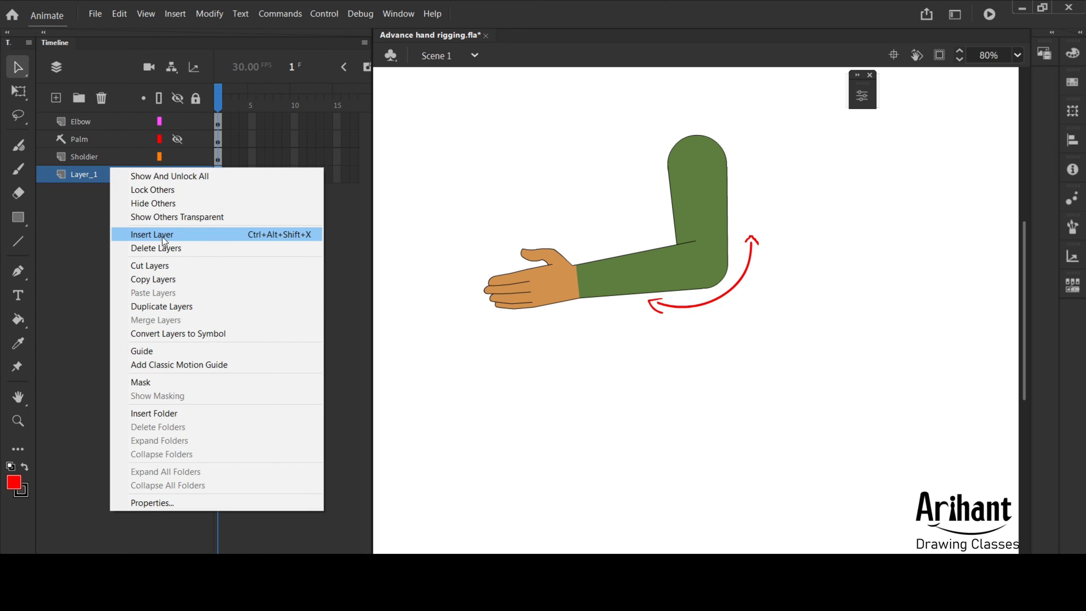
{"action": "left_click", "coordinate": [143, 351]}
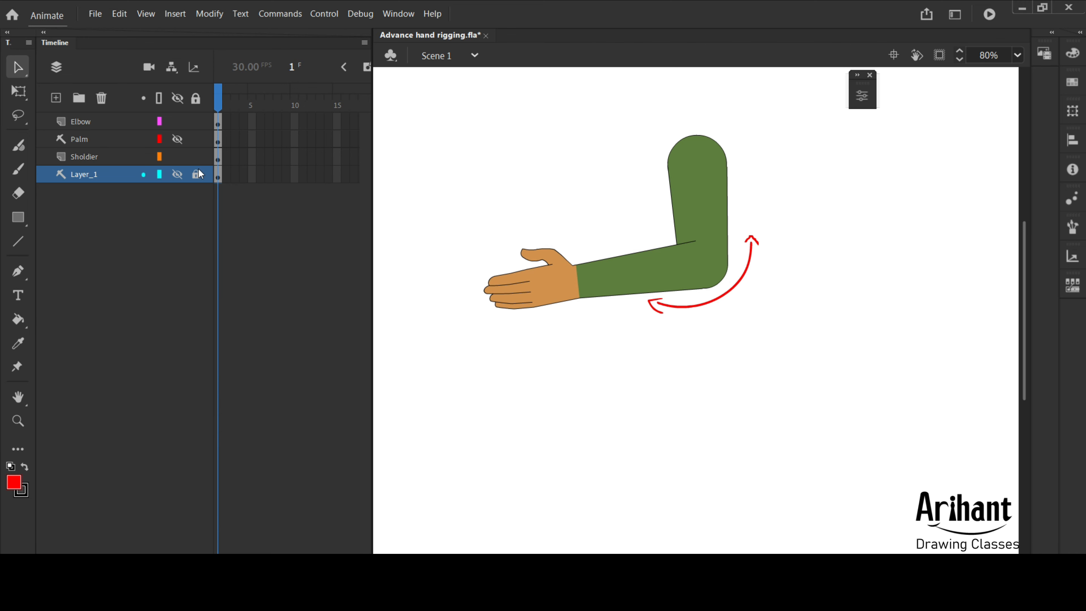
- Show and hide the Palm layer, and switch its Guide setting off and back on
{"action": "left_click", "coordinate": [177, 140]}
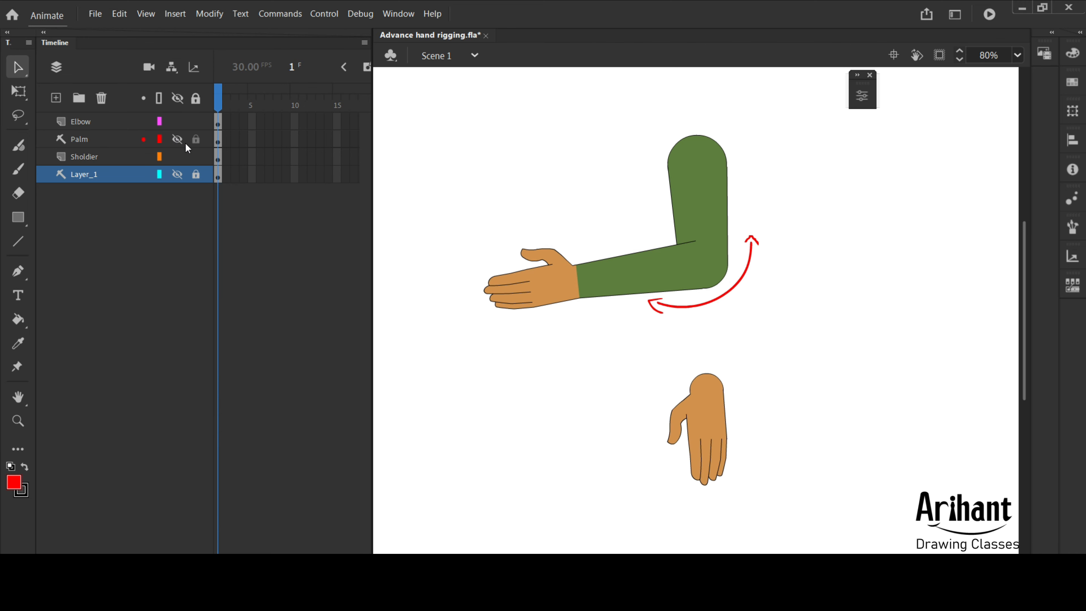
{"action": "left_click", "coordinate": [177, 139]}
{"action": "right_click", "coordinate": [104, 141]}
{"action": "left_click", "coordinate": [136, 322]}
{"action": "right_click", "coordinate": [102, 137]}
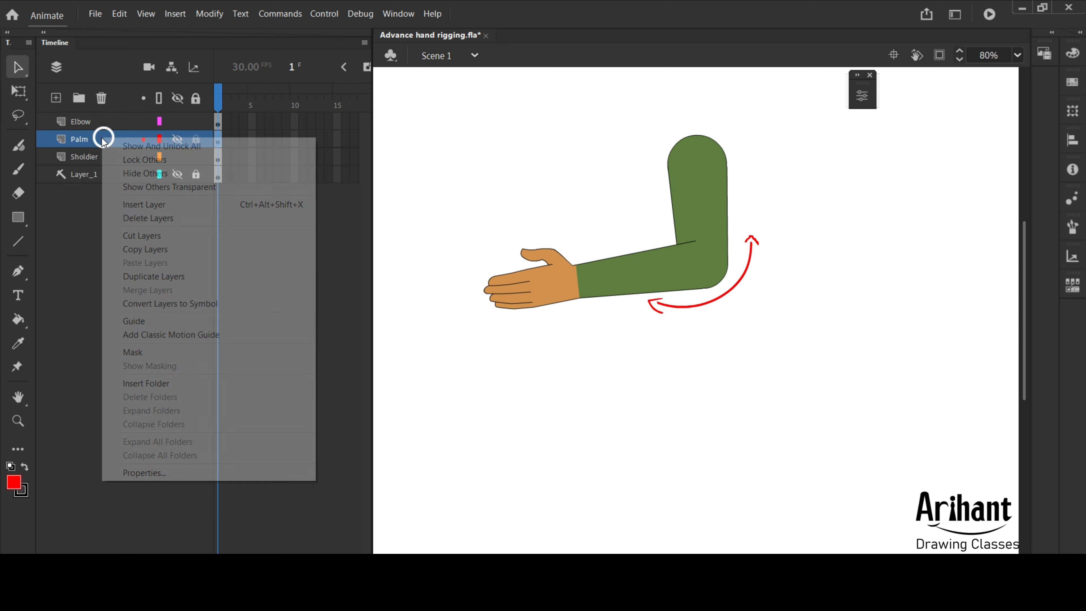
{"action": "left_click", "coordinate": [137, 321]}
- Move the Palm guide layer below the Sholdier layer, and set the document's frame rate to 25
{"action": "left_click_drag", "start_coordinate": [98, 137], "coordinate": [101, 181]}
{"action": "left_click_drag", "start_coordinate": [238, 128], "coordinate": [338, 122]}
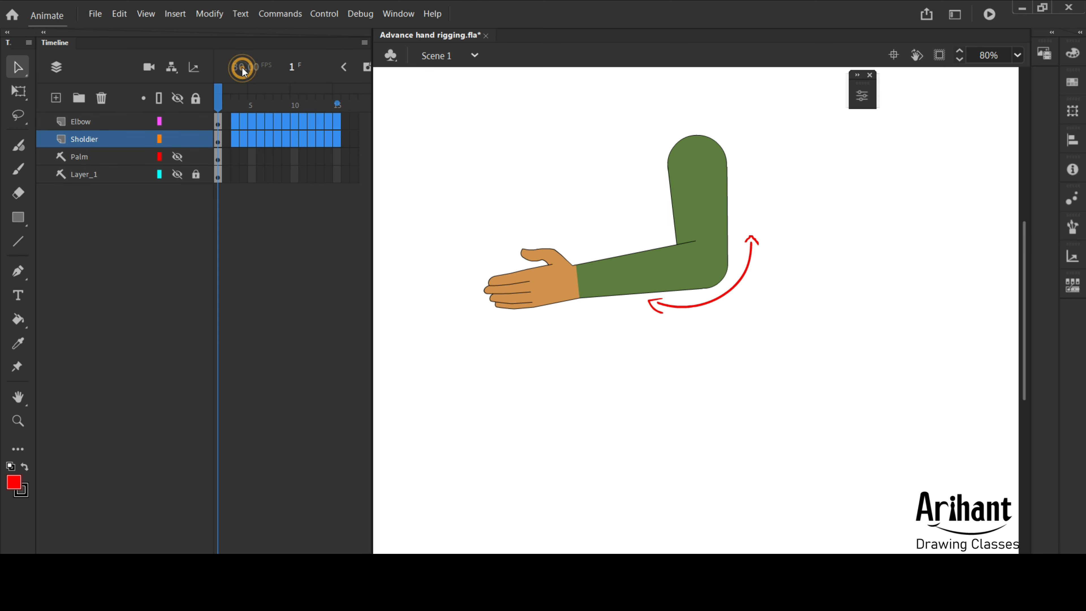
{"action": "left_click", "coordinate": [254, 200]}
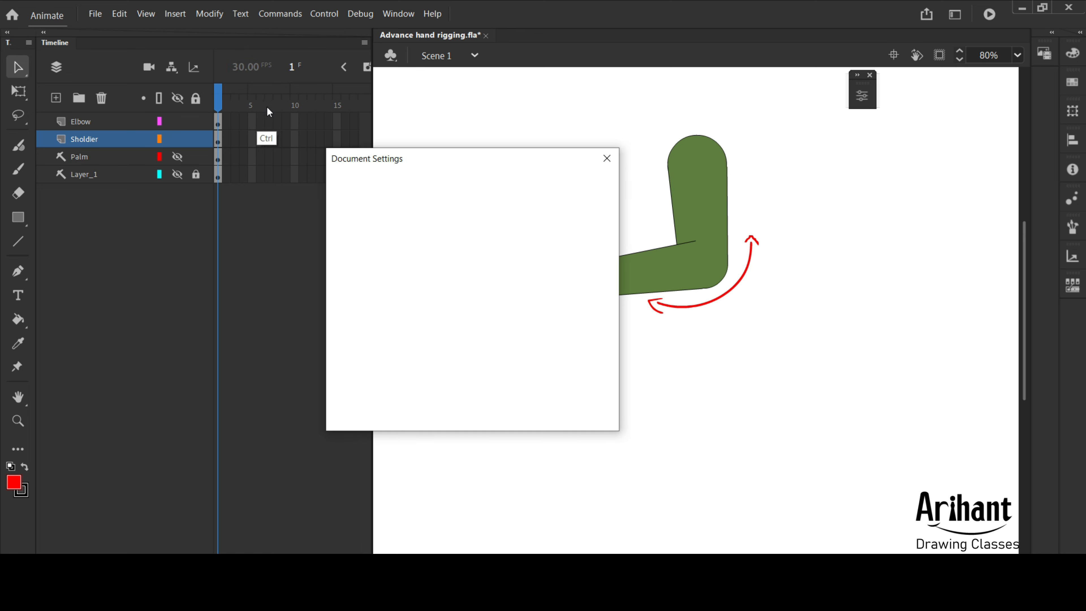
{"action": "left_click", "coordinate": [387, 360]}
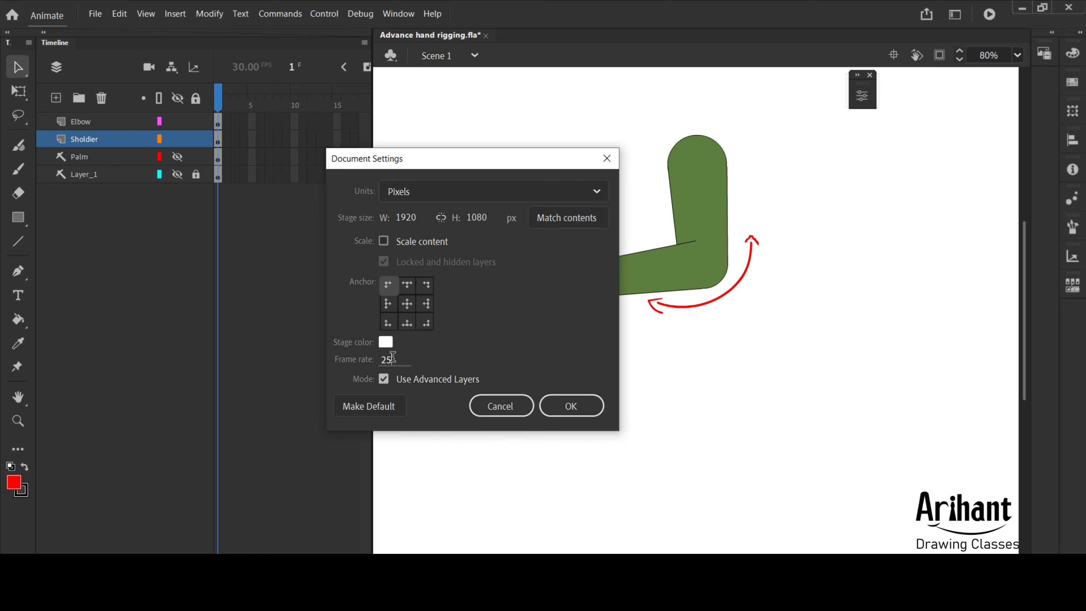
{"action": "left_click", "coordinate": [515, 413]}
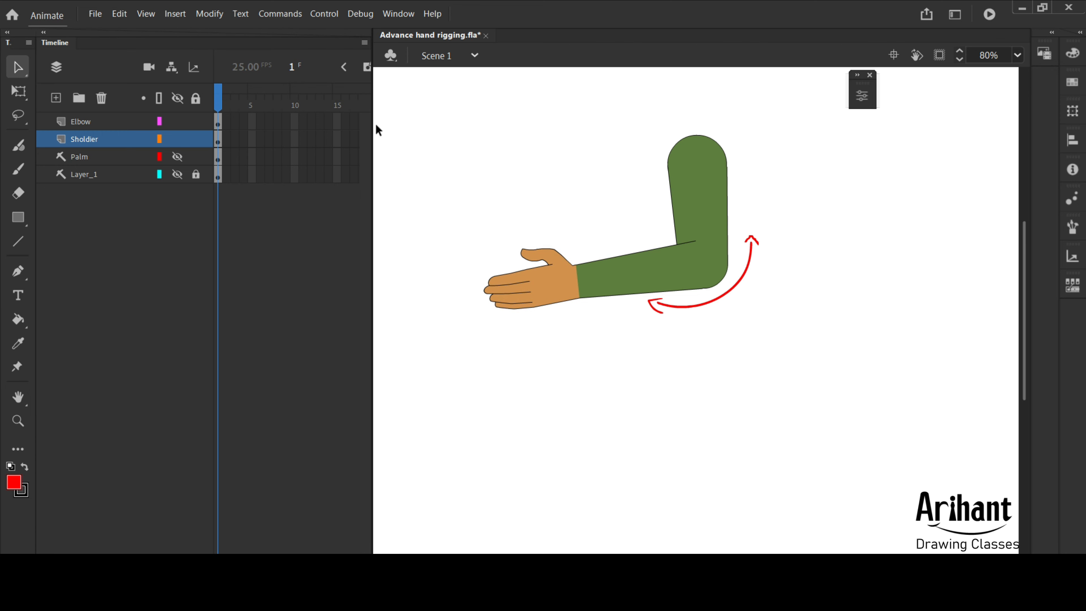
- Extend the Elbow and Sholdier layers to frame 25, and insert keyframes on both layers at frame 12
{"action": "left_click_drag", "start_coordinate": [374, 122], "coordinate": [453, 124]}
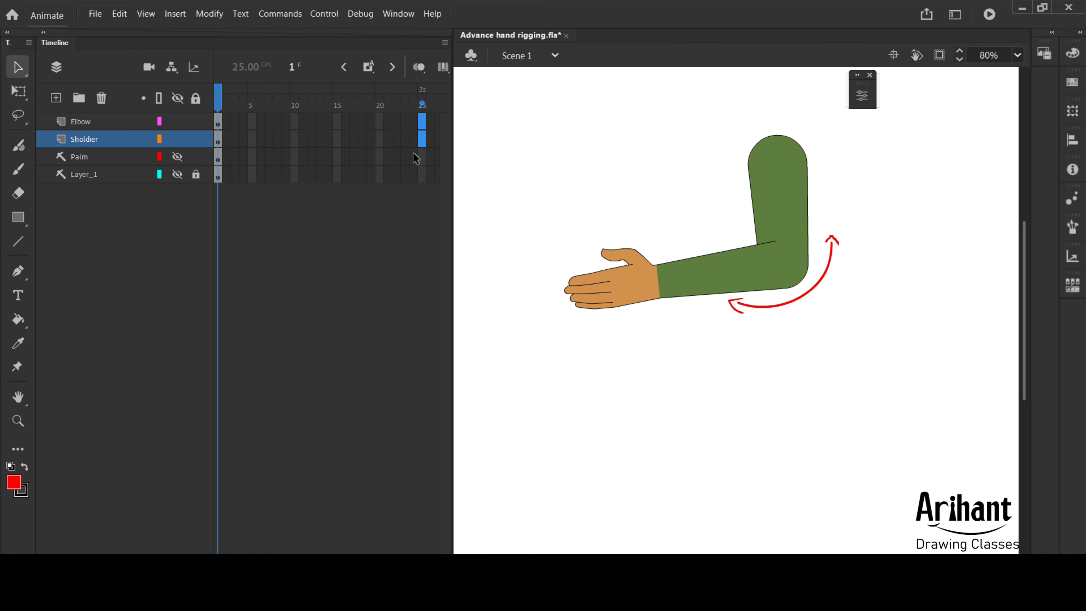
{"action": "key", "text": "F5"}
{"action": "left_click", "coordinate": [616, 162]}
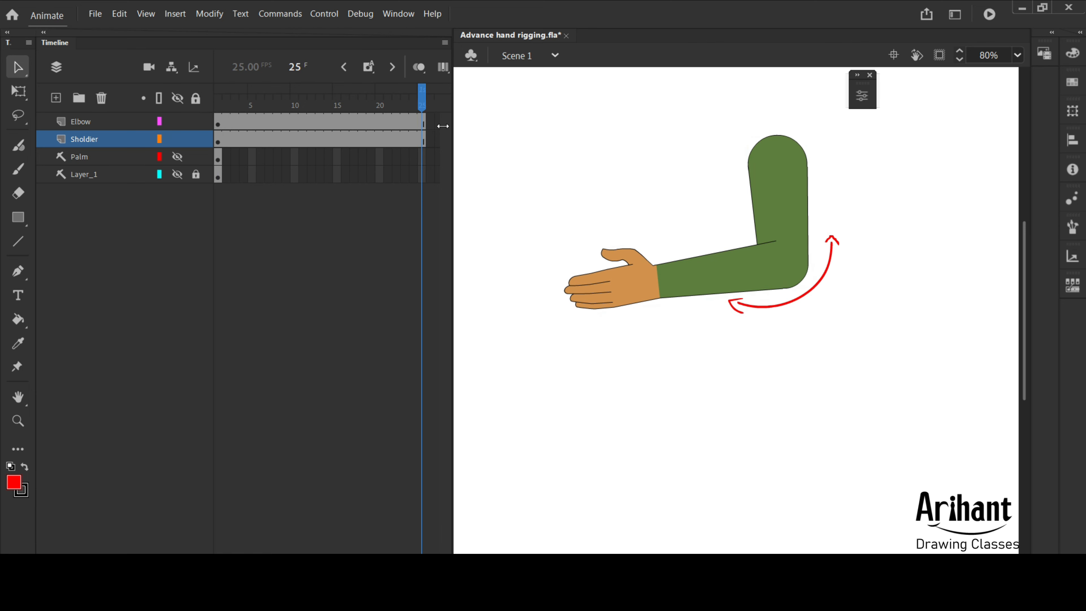
{"action": "left_click", "coordinate": [218, 103]}
{"action": "left_click", "coordinate": [315, 117]}
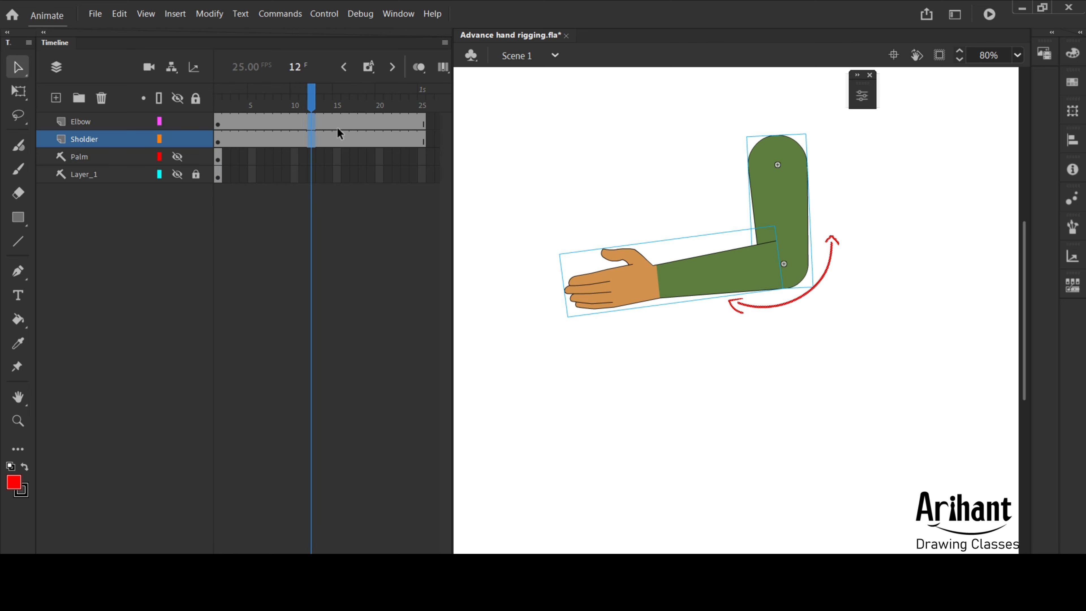
{"action": "key", "text": "F6"}
- Rotate the forearm down to a nearly straight arm at frame 1, and copy both layers' first keyframes to frame 25
{"action": "left_click", "coordinate": [218, 102]}
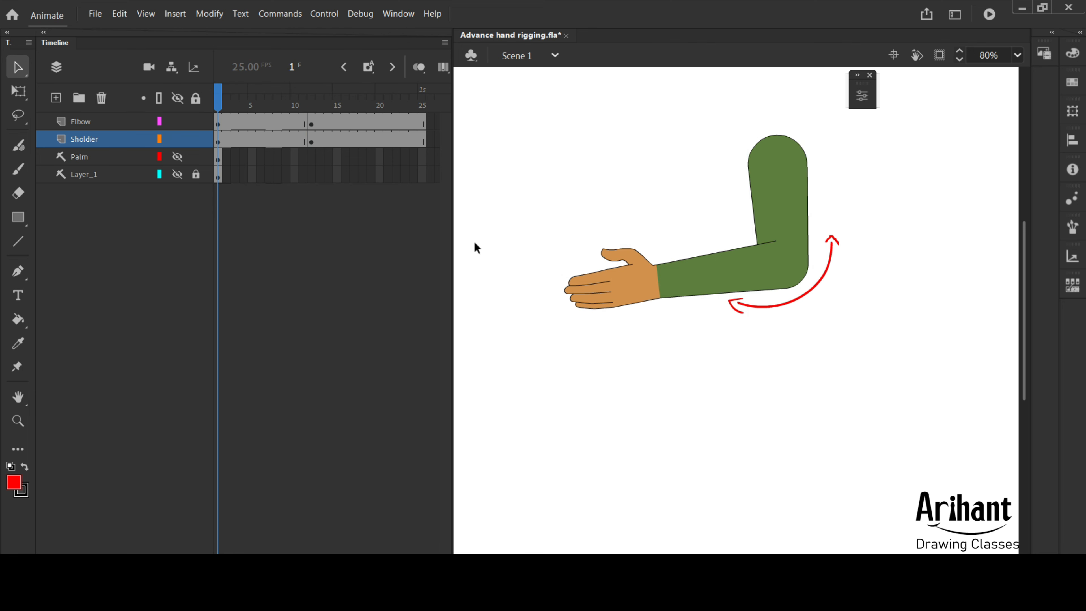
{"action": "left_click", "coordinate": [573, 281]}
{"action": "key", "text": "q"}
{"action": "left_click_drag", "start_coordinate": [562, 330], "coordinate": [734, 469]}
{"action": "left_click", "coordinate": [535, 175]}
{"action": "left_click_drag", "start_coordinate": [228, 121], "coordinate": [225, 141]}
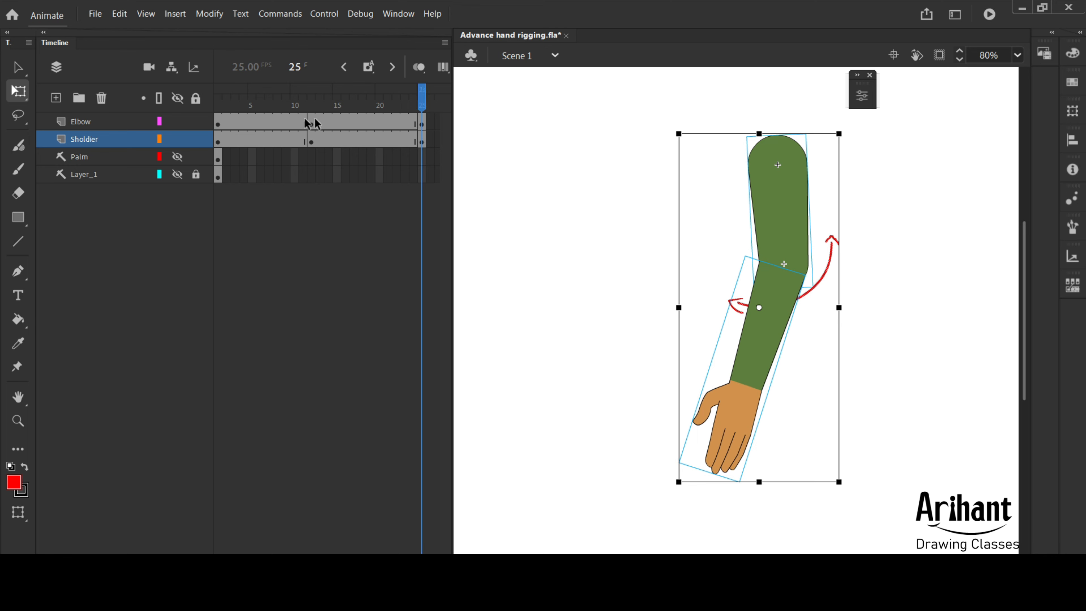
{"action": "left_click_drag", "start_coordinate": [295, 121], "coordinate": [354, 139]}
{"action": "right_click", "coordinate": [338, 136]}
{"action": "left_click", "coordinate": [391, 141]}
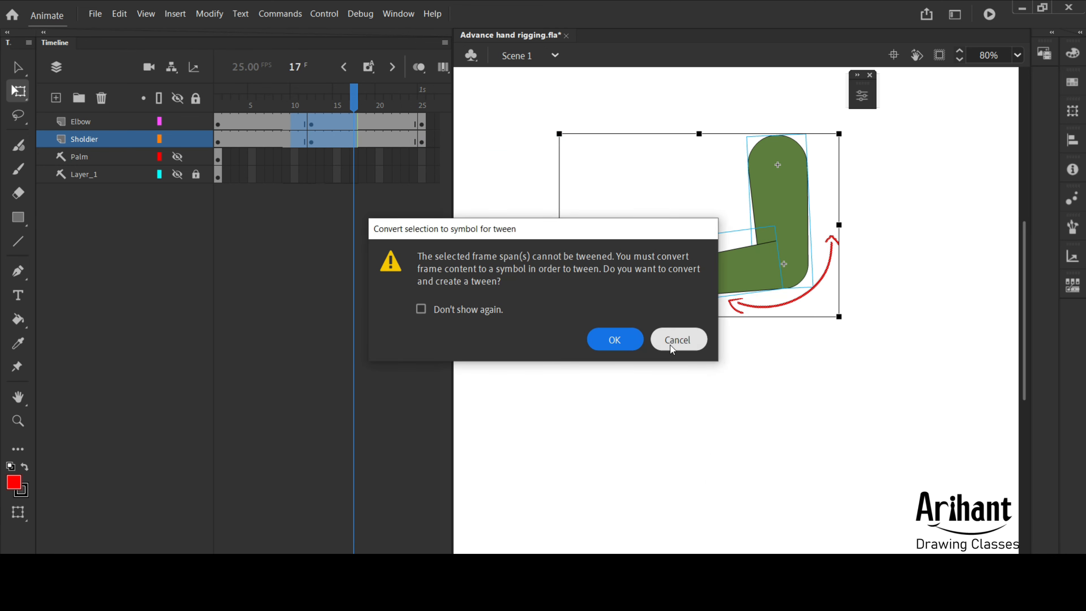
{"action": "left_click", "coordinate": [678, 338]}
{"action": "left_click", "coordinate": [263, 106]}
- Clear the keyframes at frames 25 and 12 on both the Elbow and Sholdier layers
{"action": "left_click_drag", "start_coordinate": [369, 122], "coordinate": [421, 139]}
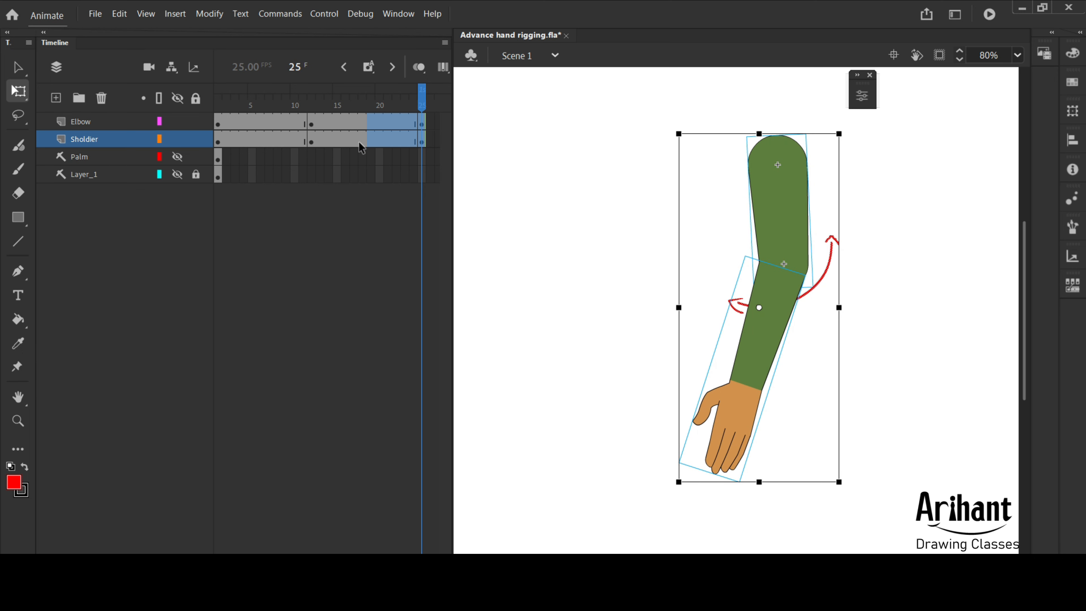
{"action": "key", "text": "shift+F6"}
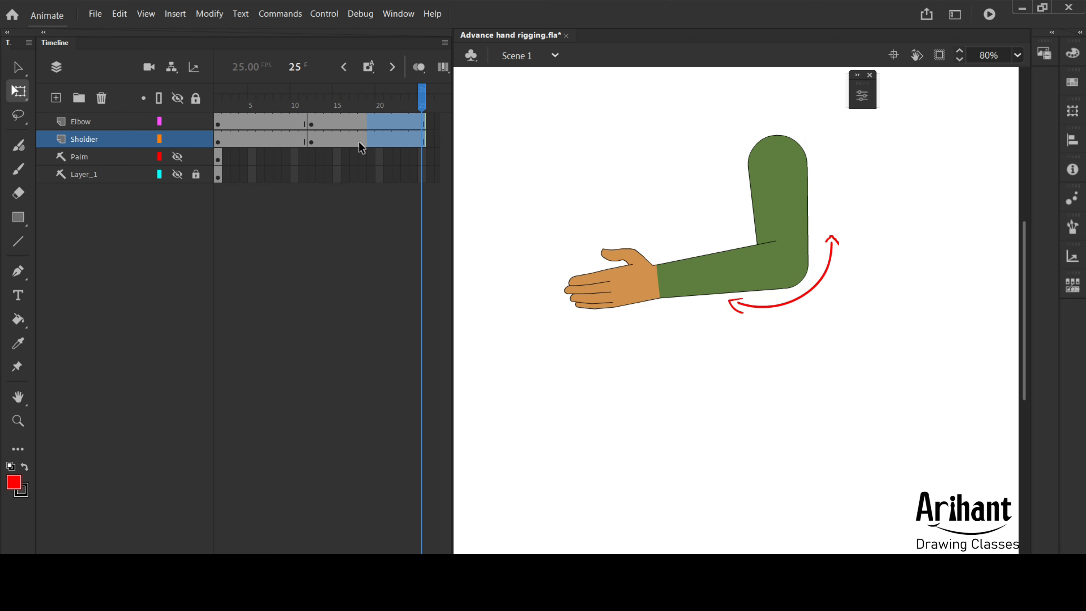
{"action": "left_click_drag", "start_coordinate": [307, 140], "coordinate": [312, 122]}
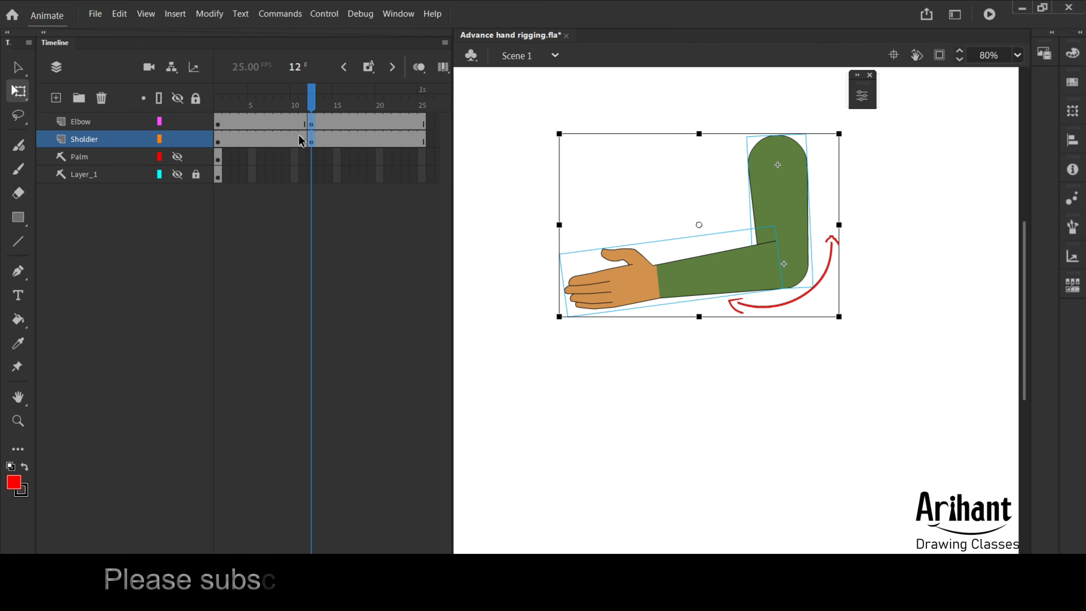
{"action": "key", "text": "shift+F6"}
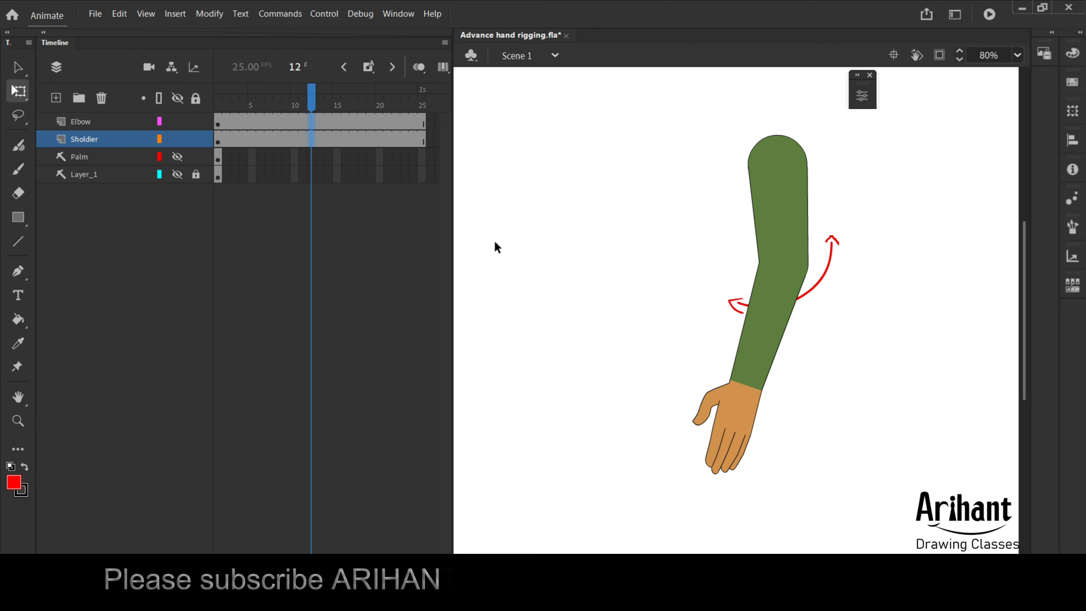
- Delete the red curved arrow line and its upper arrowhead beside the arm at frame 12
{"action": "left_click", "coordinate": [831, 274]}
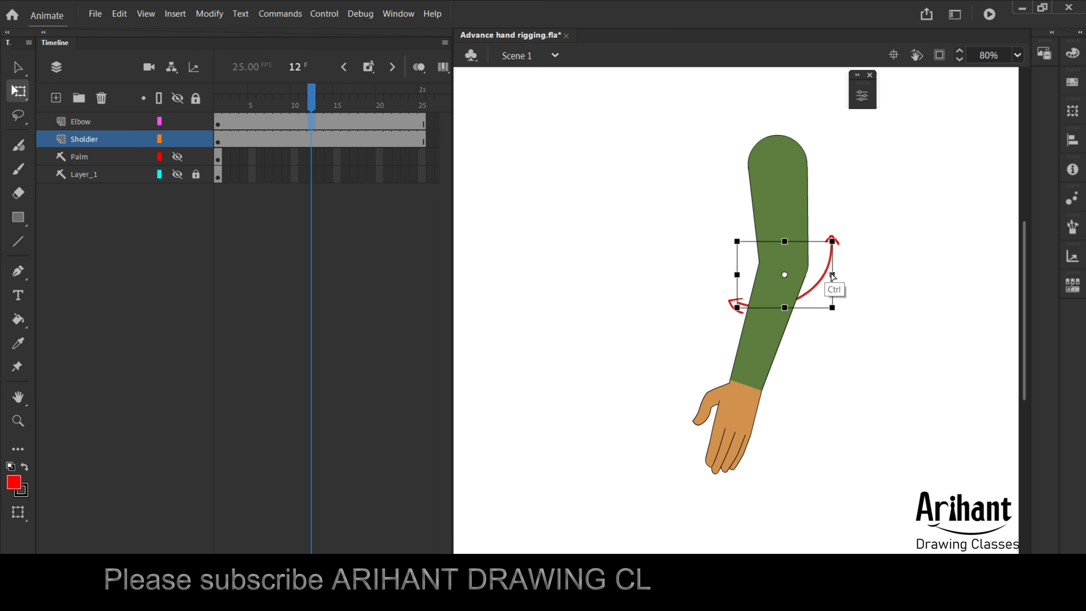
{"action": "key", "text": "Delete"}
{"action": "key", "text": "v"}
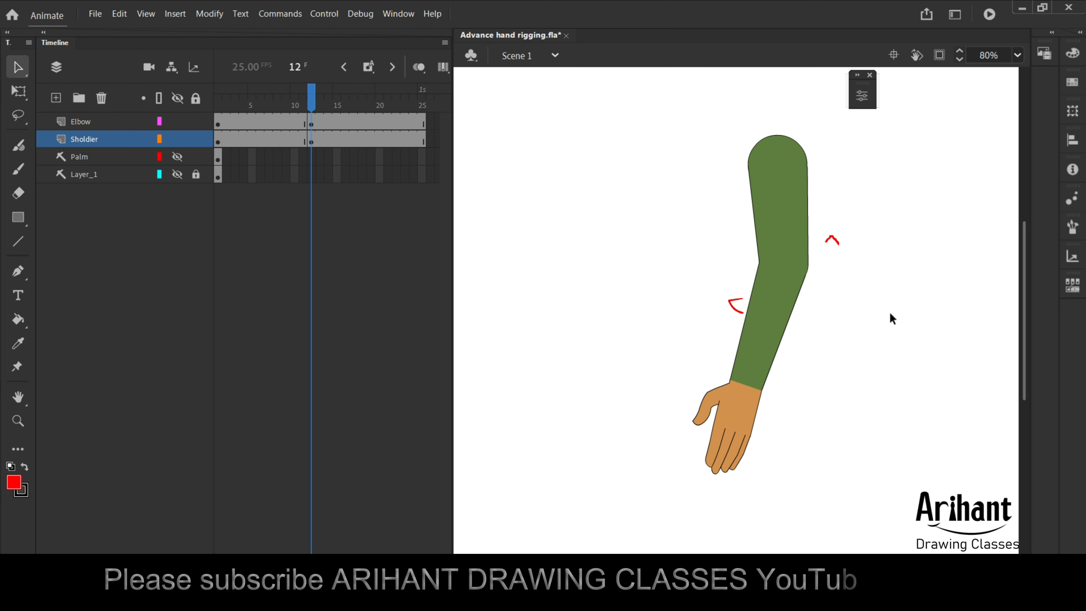
{"action": "left_click_drag", "start_coordinate": [821, 257], "coordinate": [893, 211]}
{"action": "key", "text": "Delete"}
- Delete the remaining red arrow marks at frame 9, leaving the upper arm and forearm out of the selection
{"action": "left_click_drag", "start_coordinate": [310, 102], "coordinate": [285, 111]}
{"action": "left_click_drag", "start_coordinate": [883, 134], "coordinate": [475, 554]}
{"action": "left_click", "coordinate": [776, 193], "text": "shift"}
{"action": "left_click", "coordinate": [768, 345], "text": "shift"}
{"action": "key", "text": "Delete"}
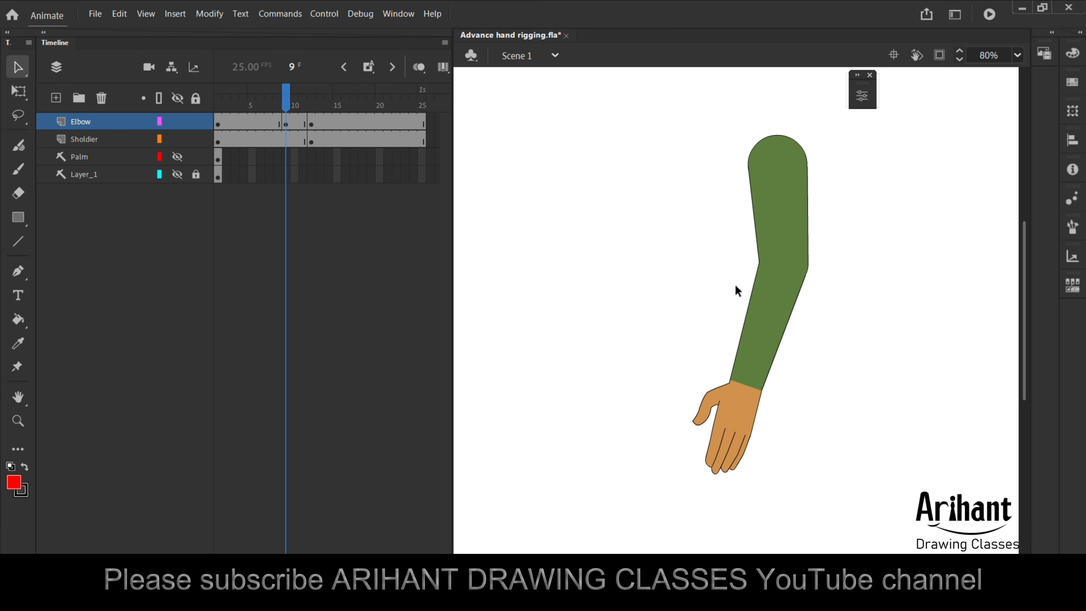
- Move the Elbow keyframe from frame 9 to frame 1, and copy both layers' first keyframes to frame 25
{"action": "left_click", "coordinate": [286, 123]}
{"action": "left_click", "coordinate": [252, 109]}
{"action": "left_click", "coordinate": [285, 125]}
{"action": "left_click_drag", "start_coordinate": [284, 123], "coordinate": [203, 128]}
{"action": "left_click", "coordinate": [219, 142], "text": "shift"}
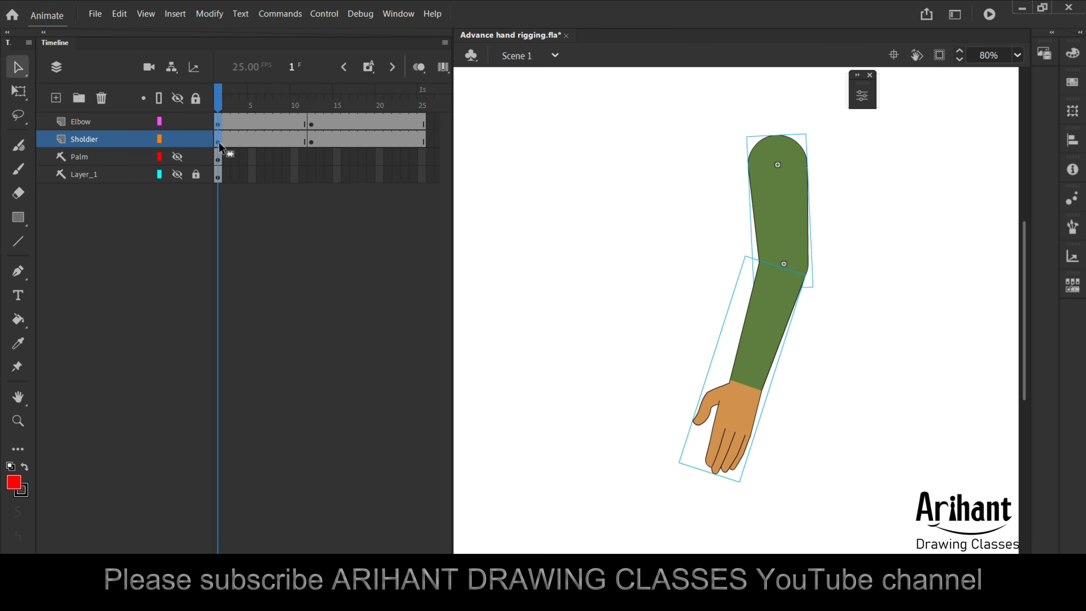
{"action": "left_click_drag", "start_coordinate": [219, 145], "coordinate": [422, 141]}
- Rotate the forearm up about the elbow at frame 12 to a bent, nearly horizontal pose
{"action": "left_click", "coordinate": [313, 103]}
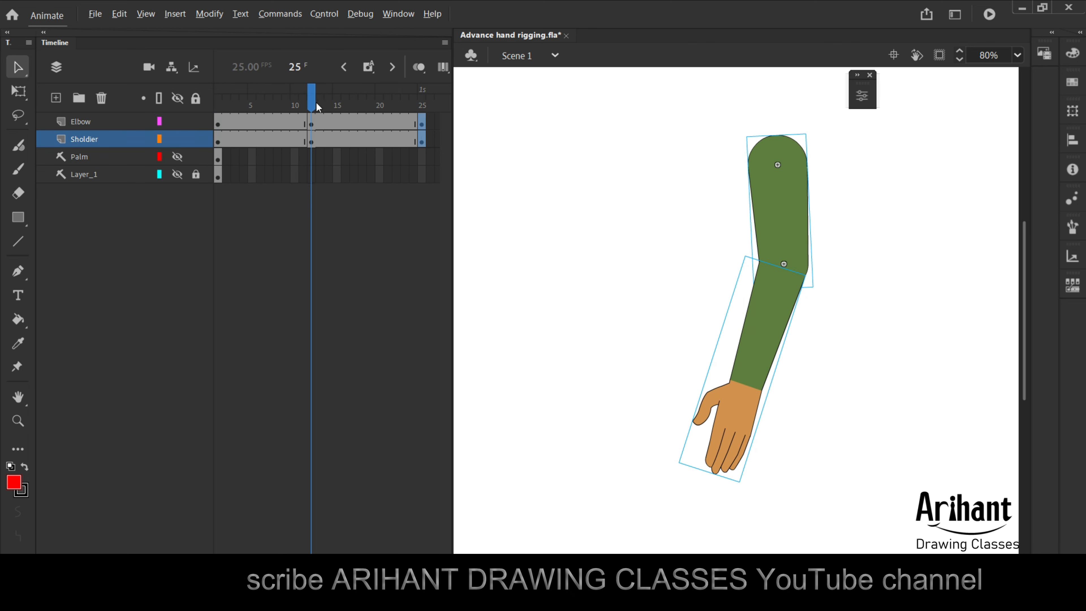
{"action": "left_click", "coordinate": [769, 381]}
{"action": "key", "text": "q"}
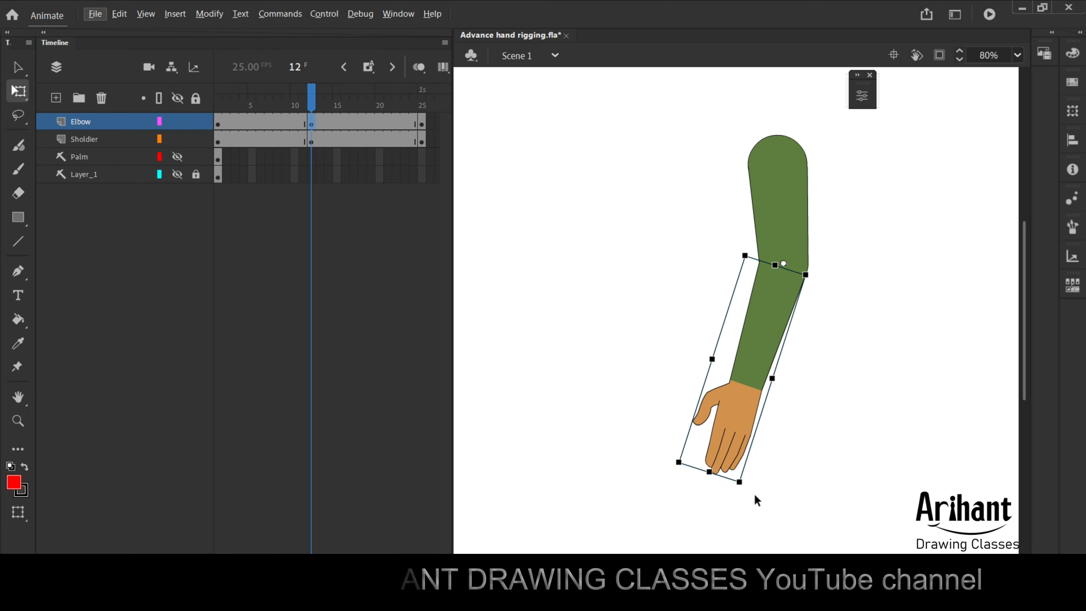
{"action": "left_click_drag", "start_coordinate": [746, 499], "coordinate": [570, 359]}
{"action": "key", "text": "v"}
{"action": "left_click", "coordinate": [366, 215]}
- Create classic tweens between the keyframes on the Elbow and Sholdier layers, and play the animation
{"action": "left_click_drag", "start_coordinate": [287, 119], "coordinate": [422, 139]}
{"action": "right_click", "coordinate": [388, 132]}
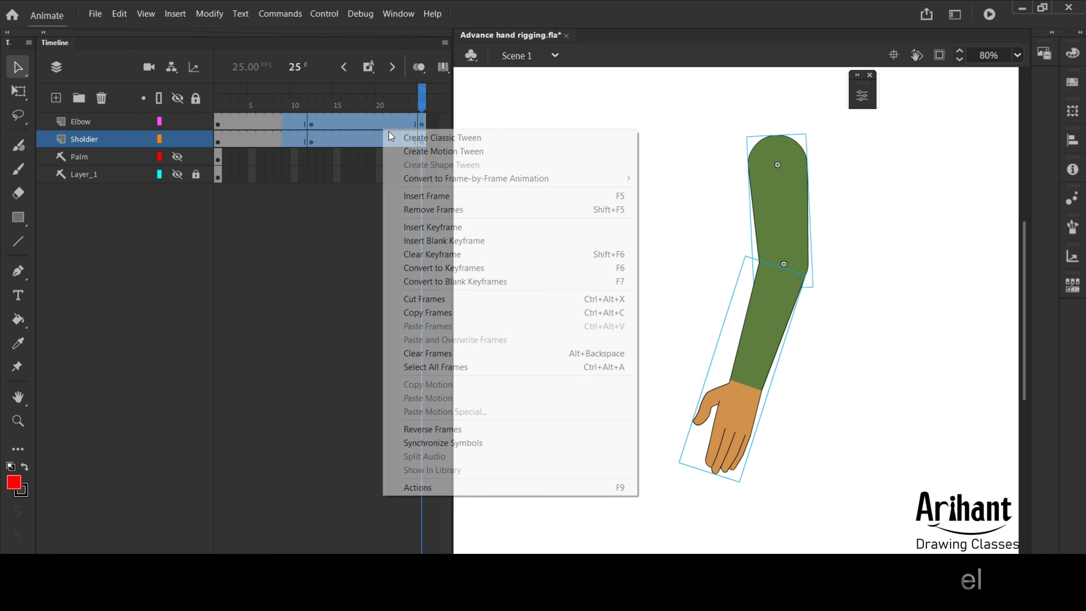
{"action": "left_click", "coordinate": [426, 138]}
{"action": "key", "text": "Return"}
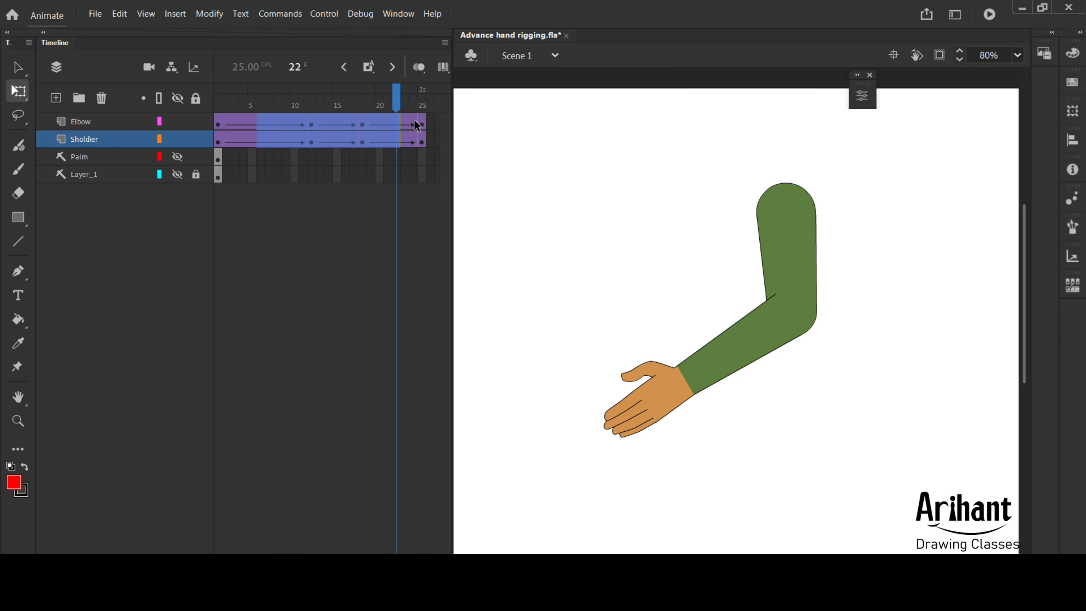
- Apply a custom ease to the selected tweens on both layers, reshaping the curve into an S with a slow start
{"action": "key", "text": "ctrl+F3"}
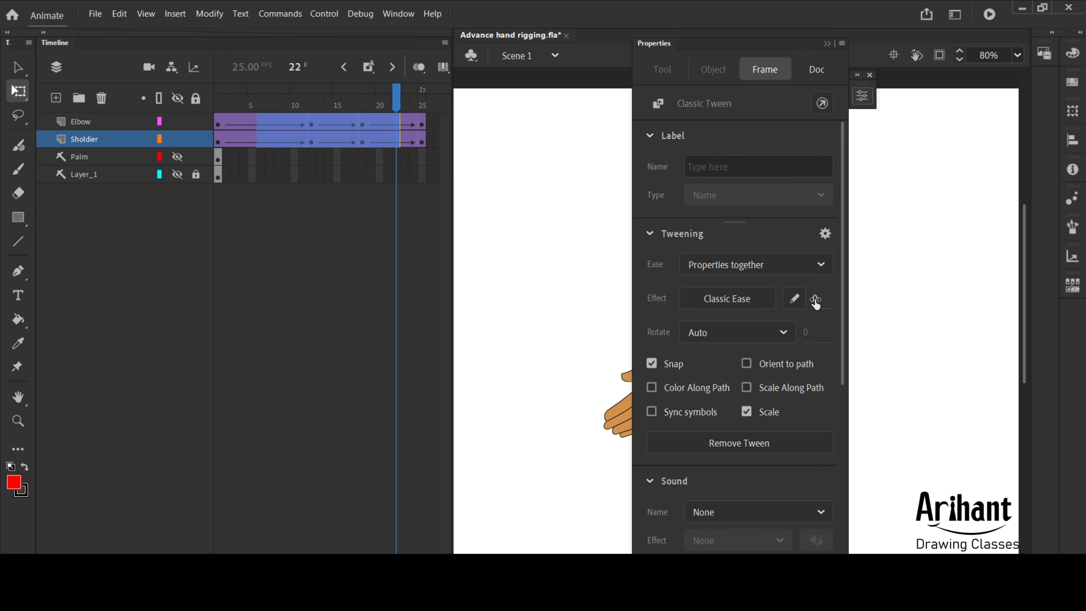
{"action": "left_click", "coordinate": [795, 298]}
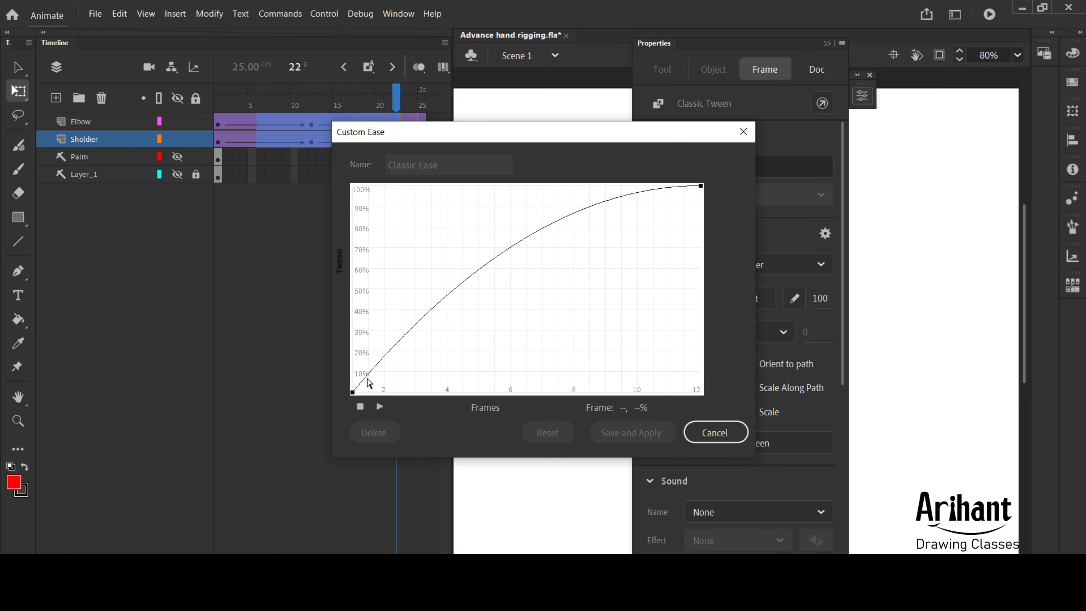
{"action": "left_click", "coordinate": [353, 393]}
{"action": "left_click_drag", "start_coordinate": [496, 306], "coordinate": [527, 357]}
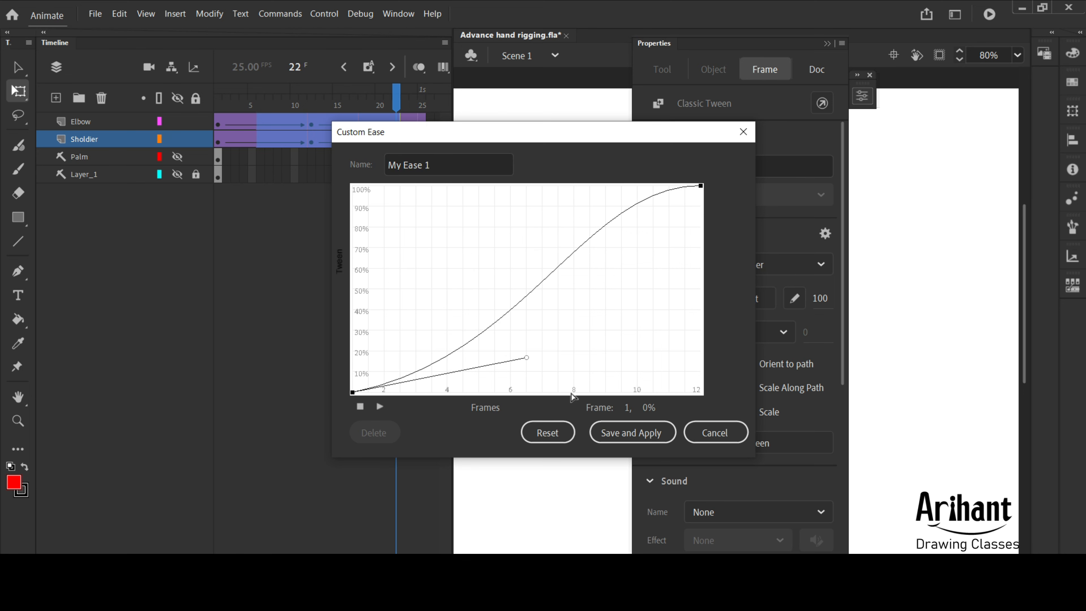
{"action": "left_click", "coordinate": [643, 436]}
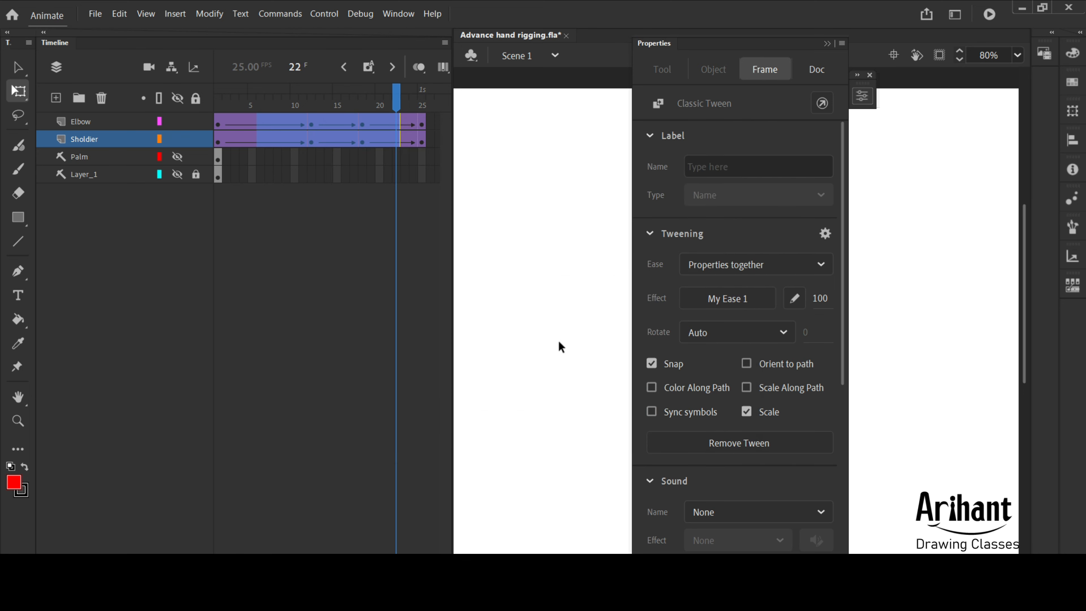
{"action": "left_click", "coordinate": [826, 50]}
- Return to frame 1 and play the arm animation repeatedly to check the eased bending motion
{"action": "left_click_drag", "start_coordinate": [258, 97], "coordinate": [105, 117]}
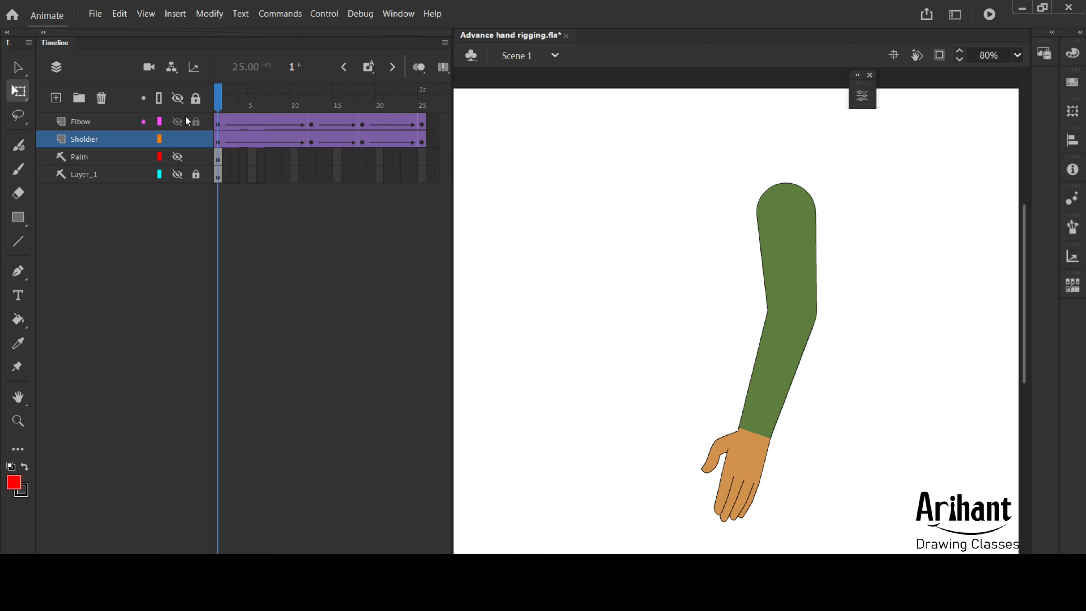
{"action": "key", "text": "Return"}
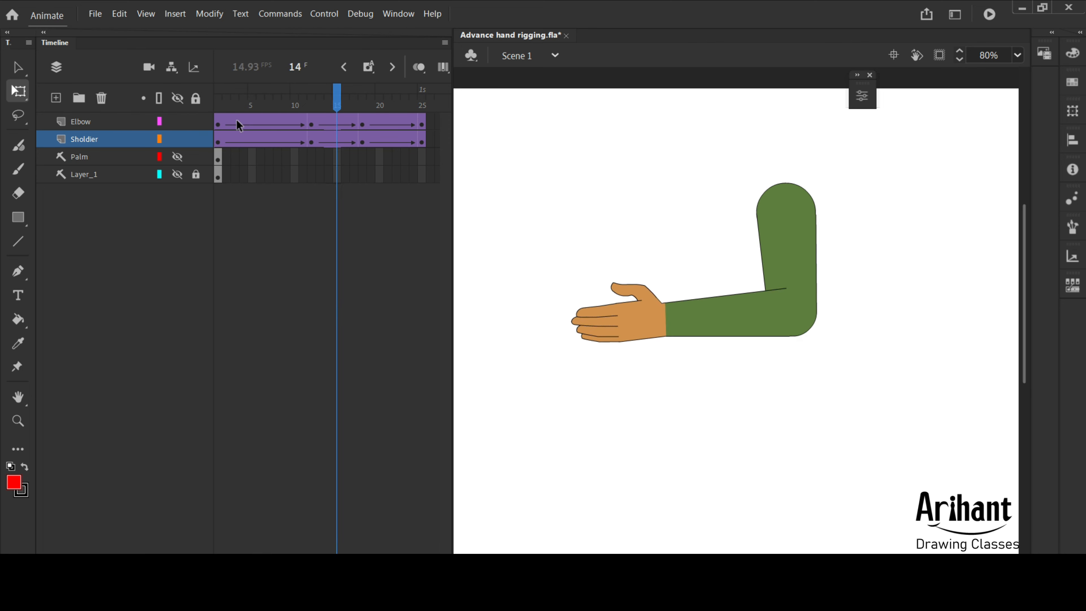
{"action": "key", "text": "Return"}
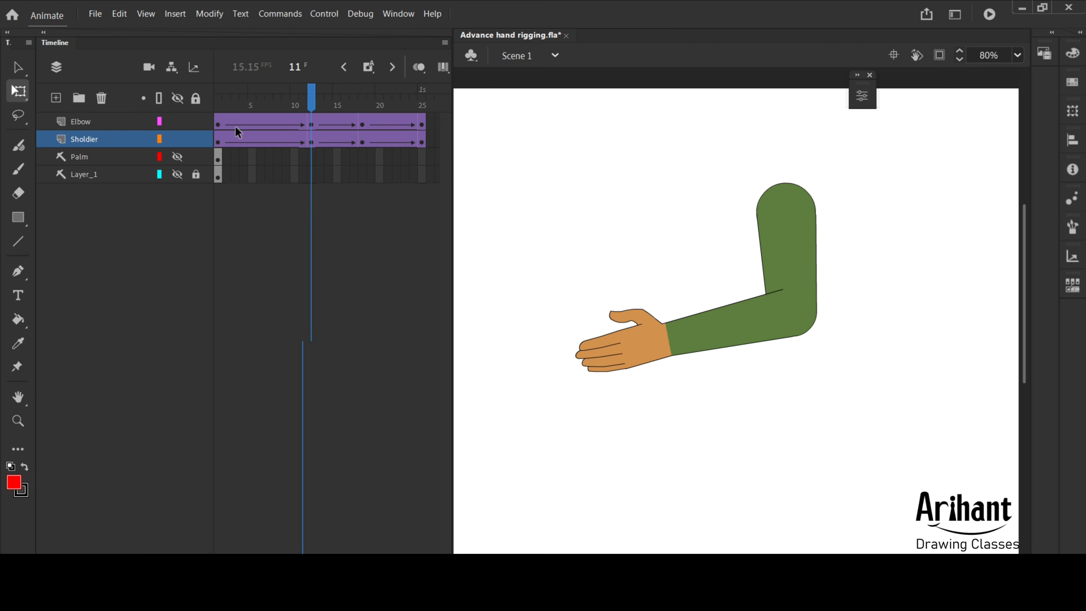
{"action": "key", "text": "Return"}
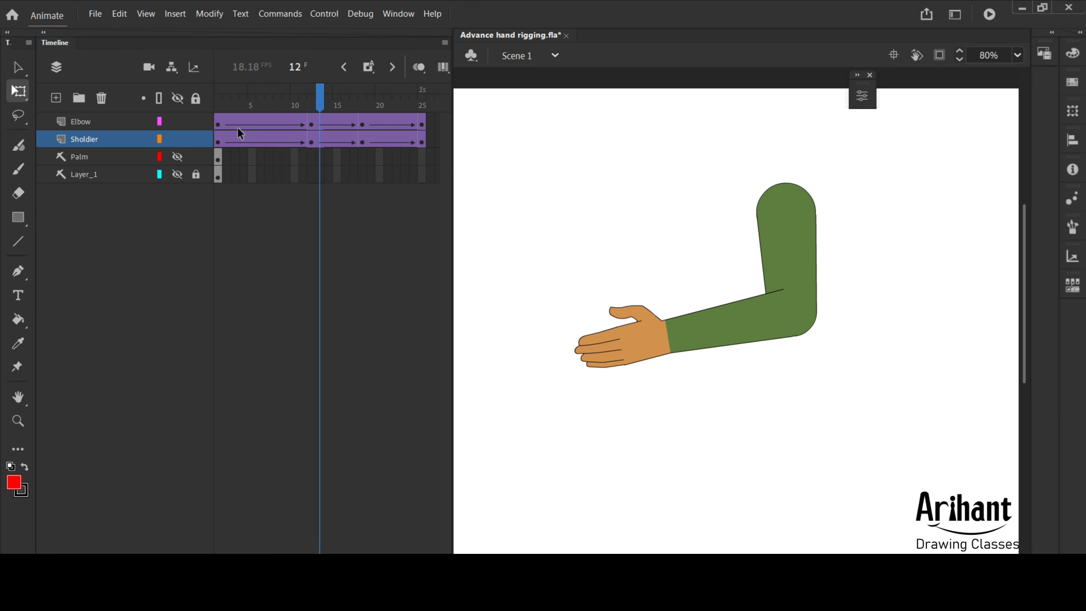
{"action": "key", "text": "Return"}
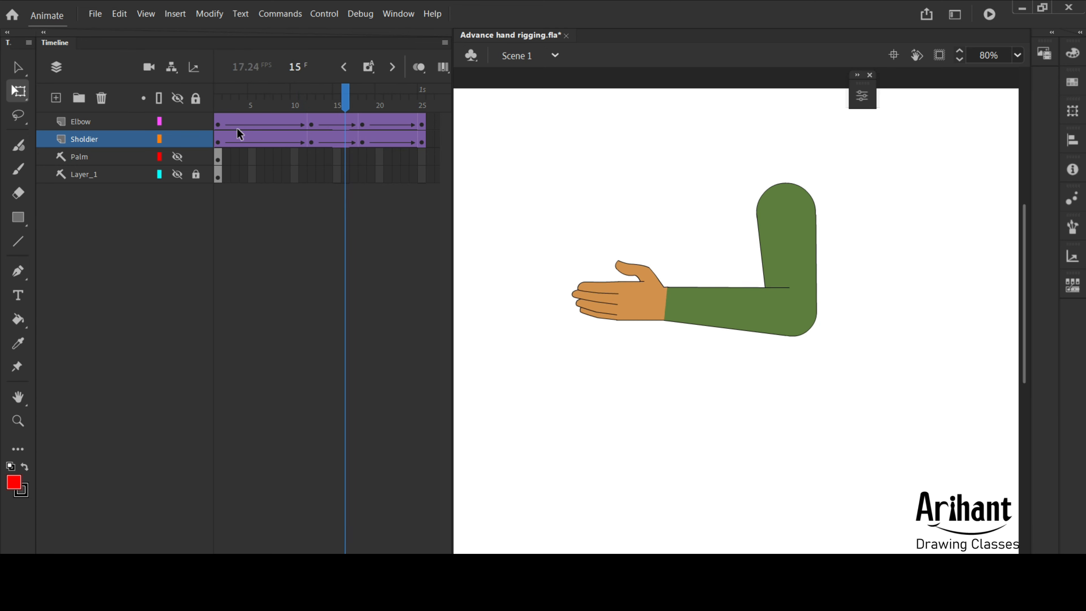
{"action": "key", "text": "Return"}
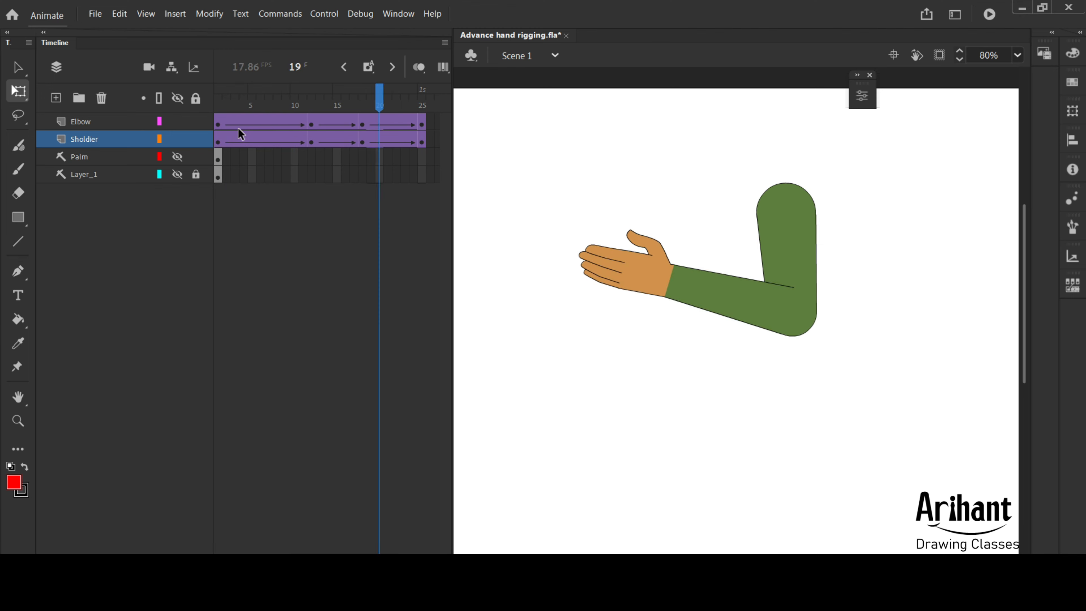
{"action": "key", "text": "Return"}
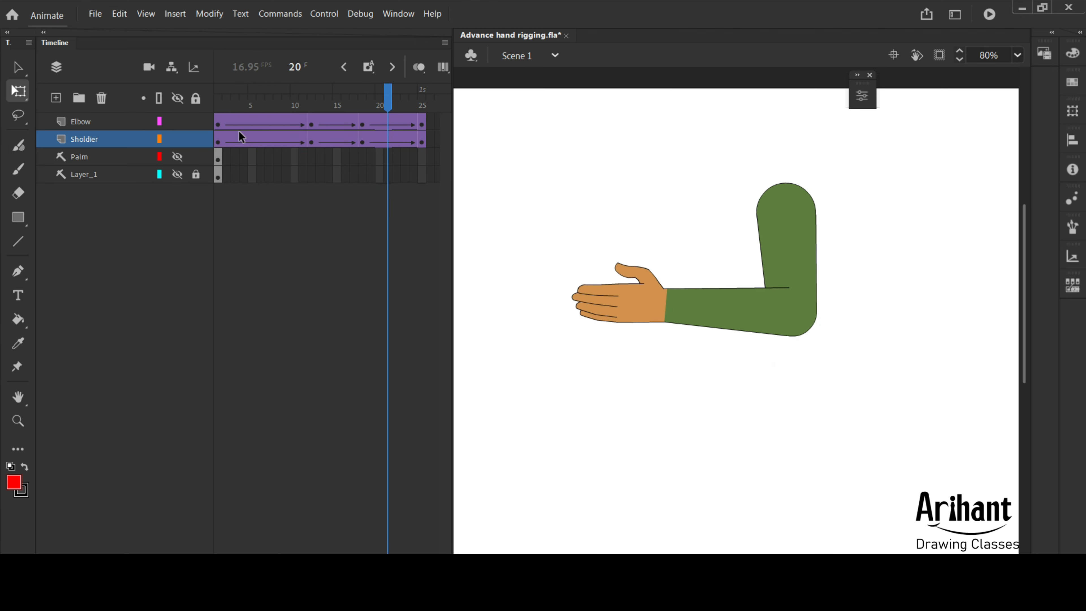
{"action": "key", "text": "Return"}
{"action": "key", "text": "Return"}
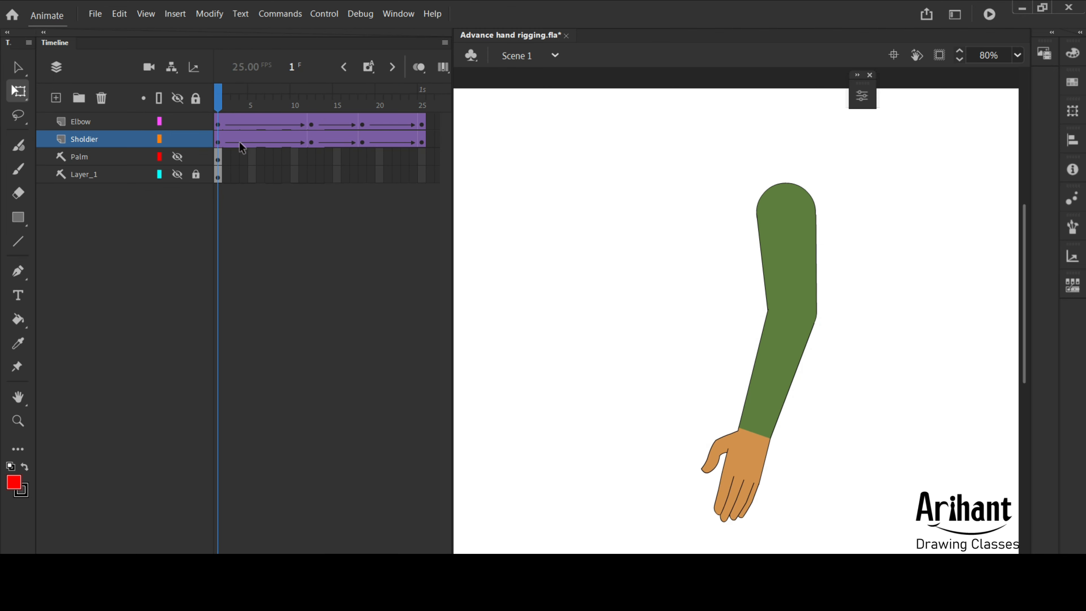